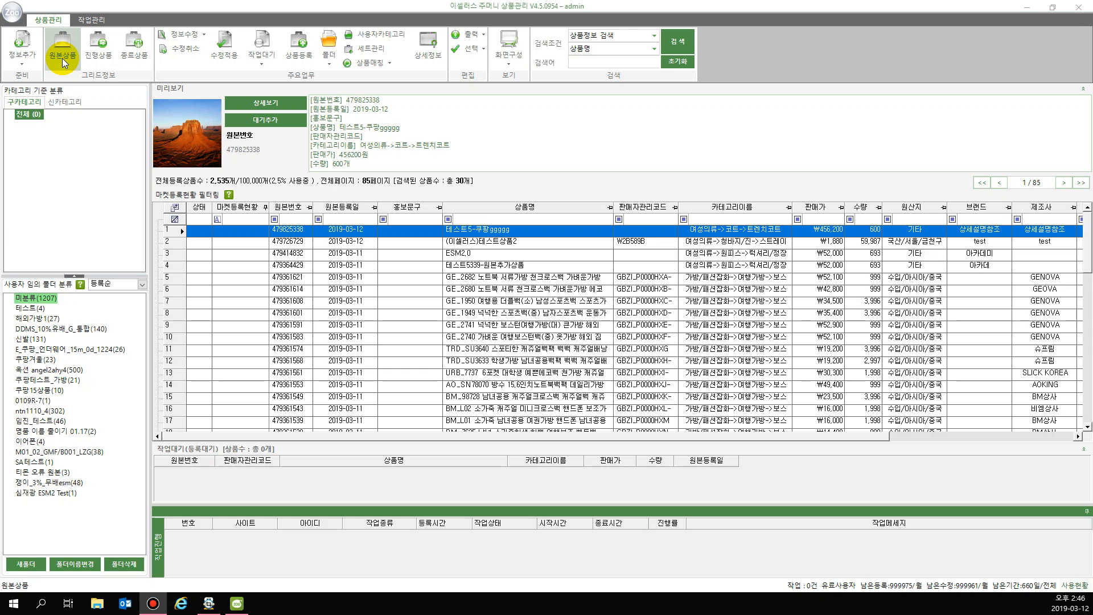
Start adding a single original product (원본상품 단일추가) and enter 주머니교육1234 as its product name.
{"action": "left_click", "coordinate": [20, 57]}
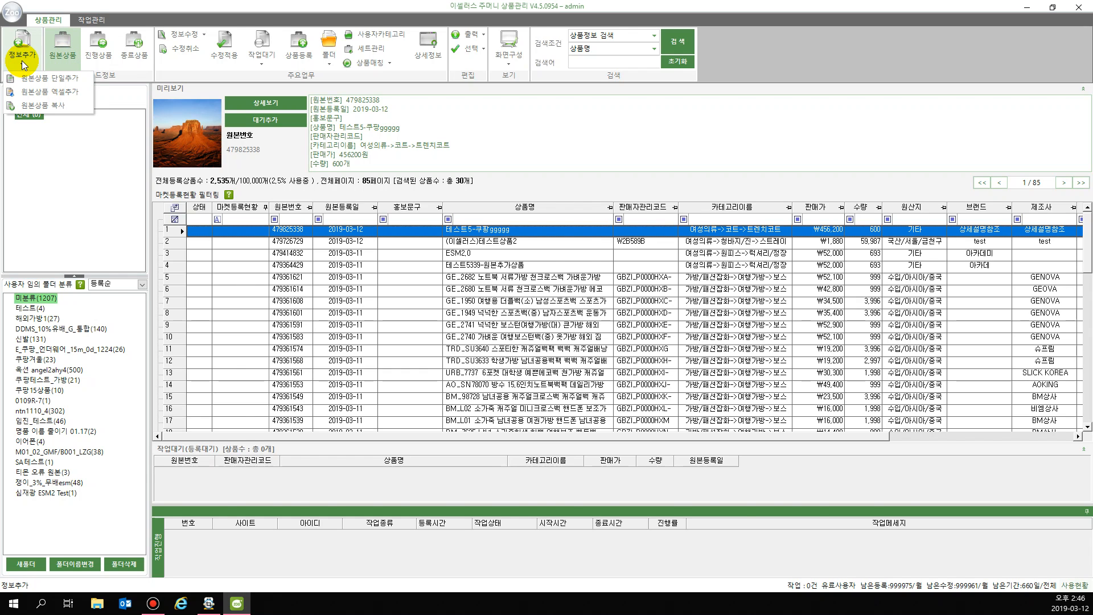
{"action": "left_click", "coordinate": [49, 80]}
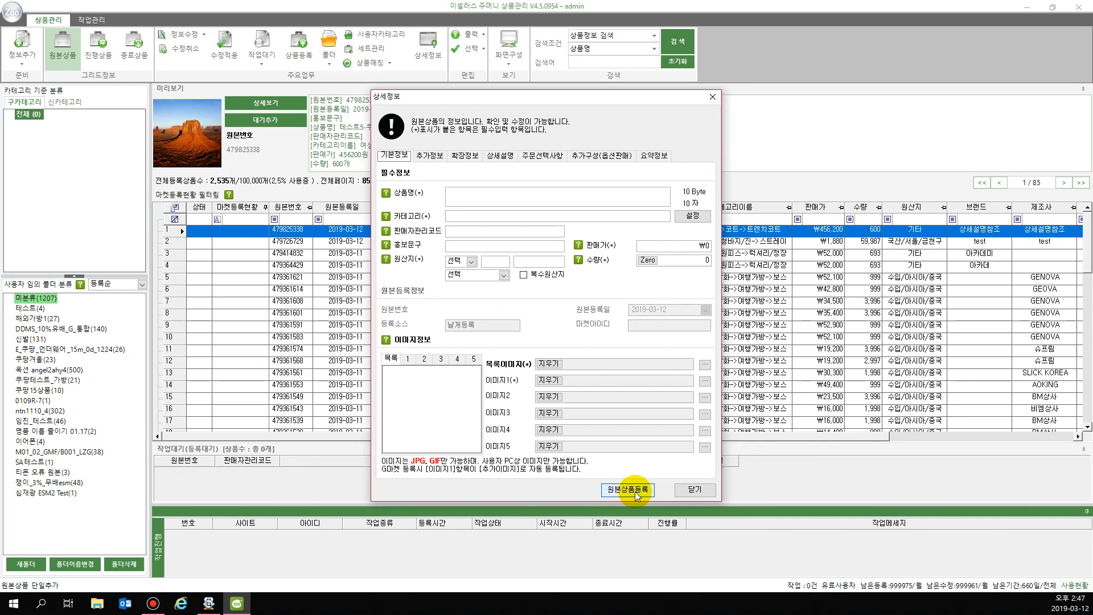
{"action": "left_click", "coordinate": [521, 199]}
{"action": "type", "text": "주모"}
{"action": "type", "text": "머니교"}
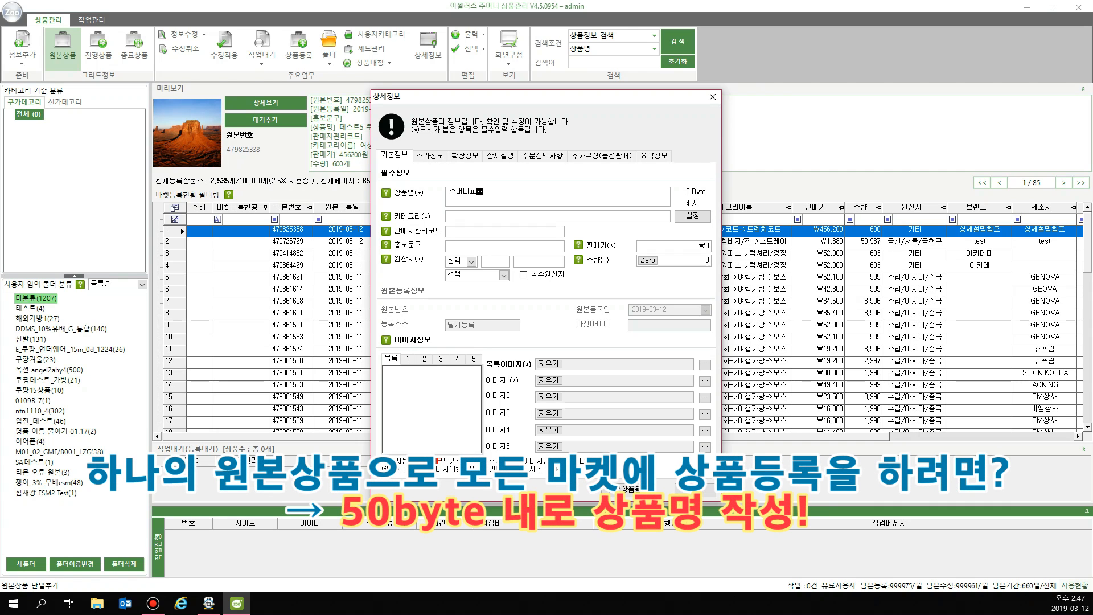
{"action": "type", "text": "1234"}
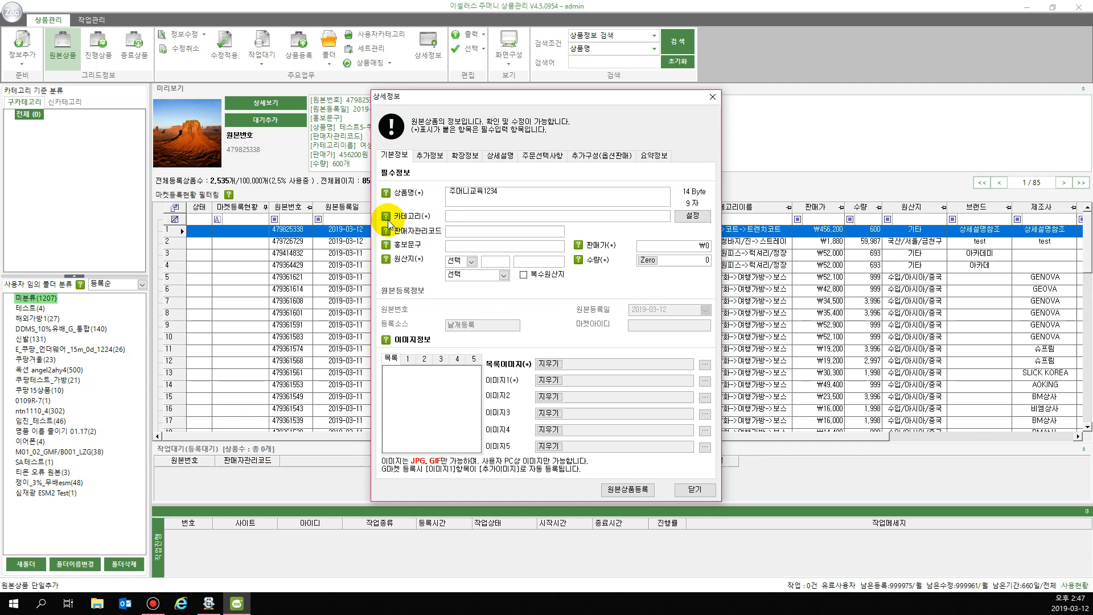
Search the sales categories for 모자 and assign 가방/패션잡화->모자->반다나/두건 to the product.
{"action": "left_click", "coordinate": [690, 220]}
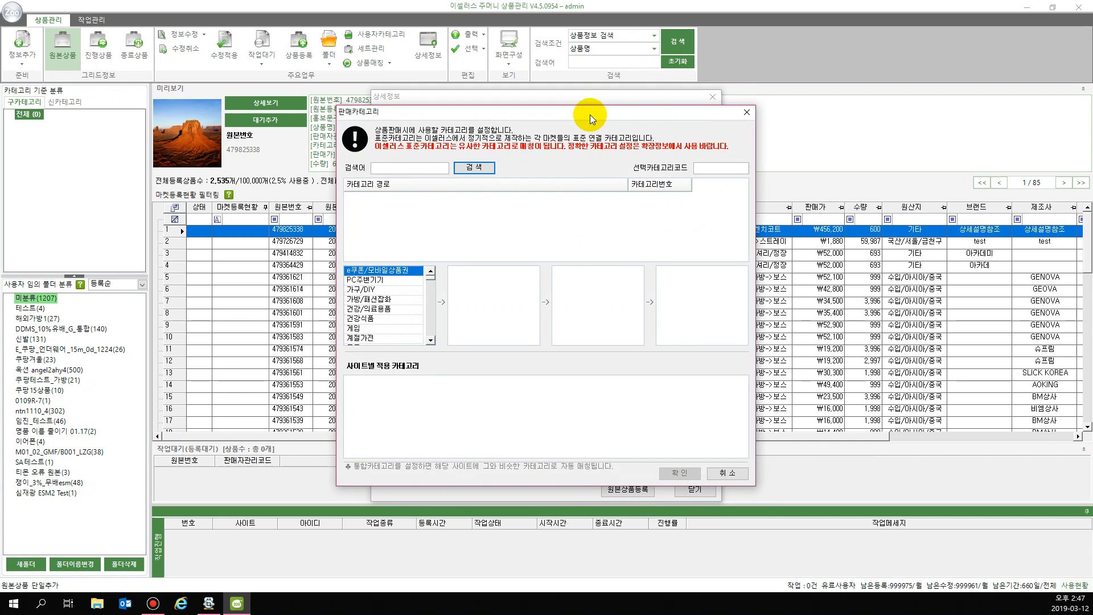
{"action": "left_click_drag", "start_coordinate": [590, 115], "coordinate": [603, 239]}
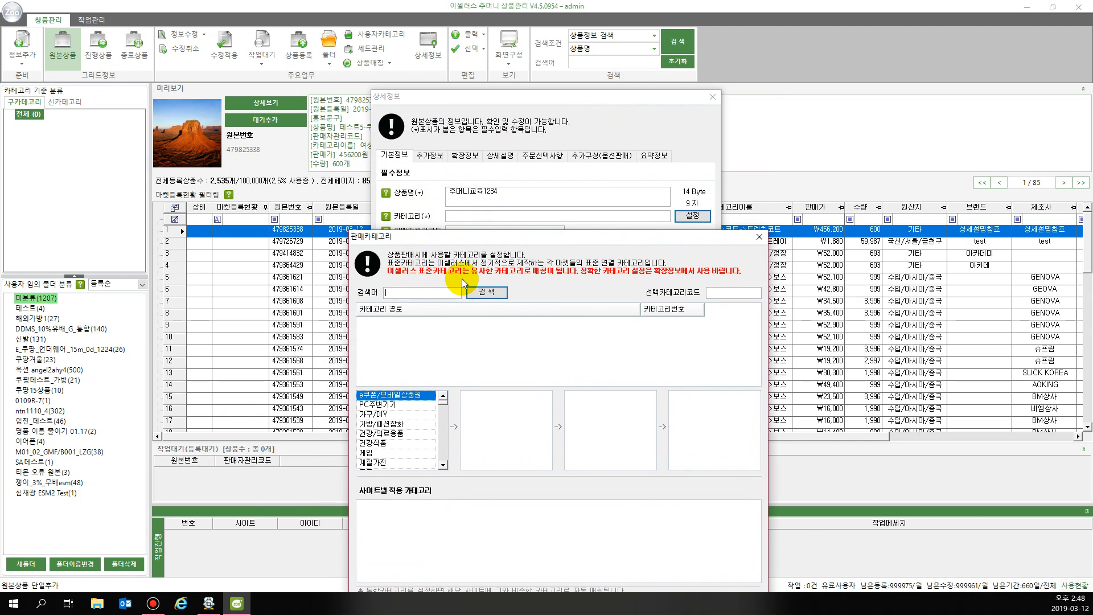
{"action": "left_click_drag", "start_coordinate": [517, 234], "coordinate": [522, 108]}
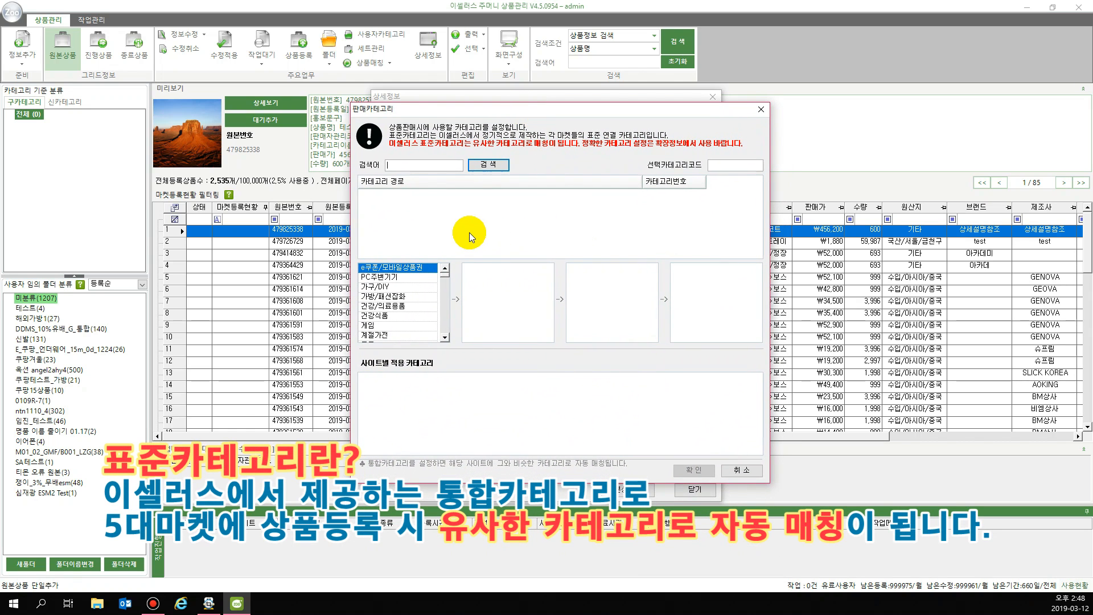
{"action": "type", "text": "모자"}
{"action": "key", "text": "Return"}
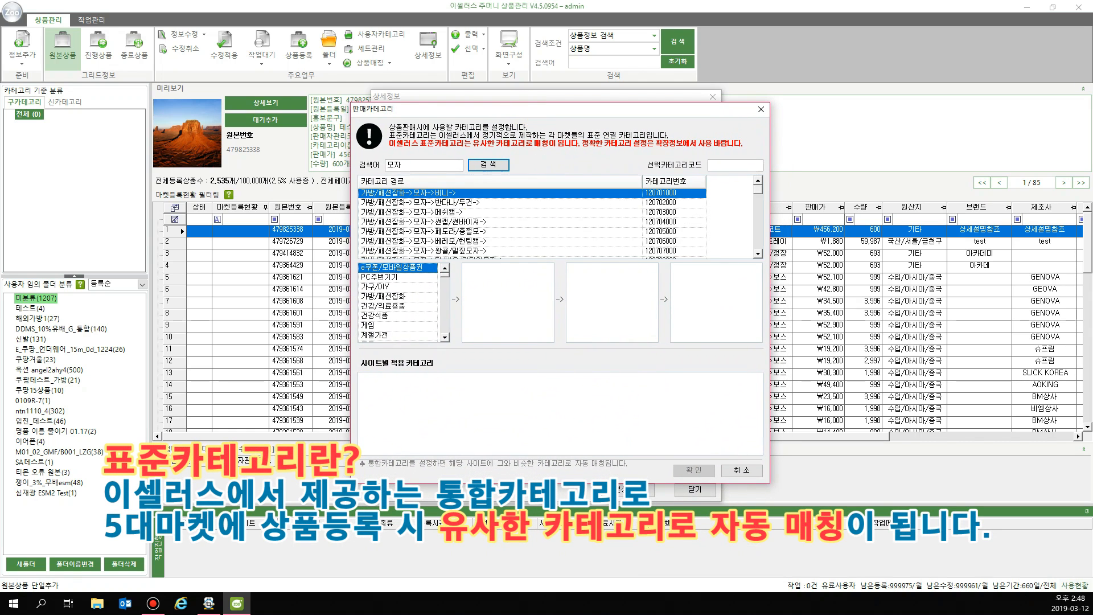
{"action": "left_click", "coordinate": [418, 202]}
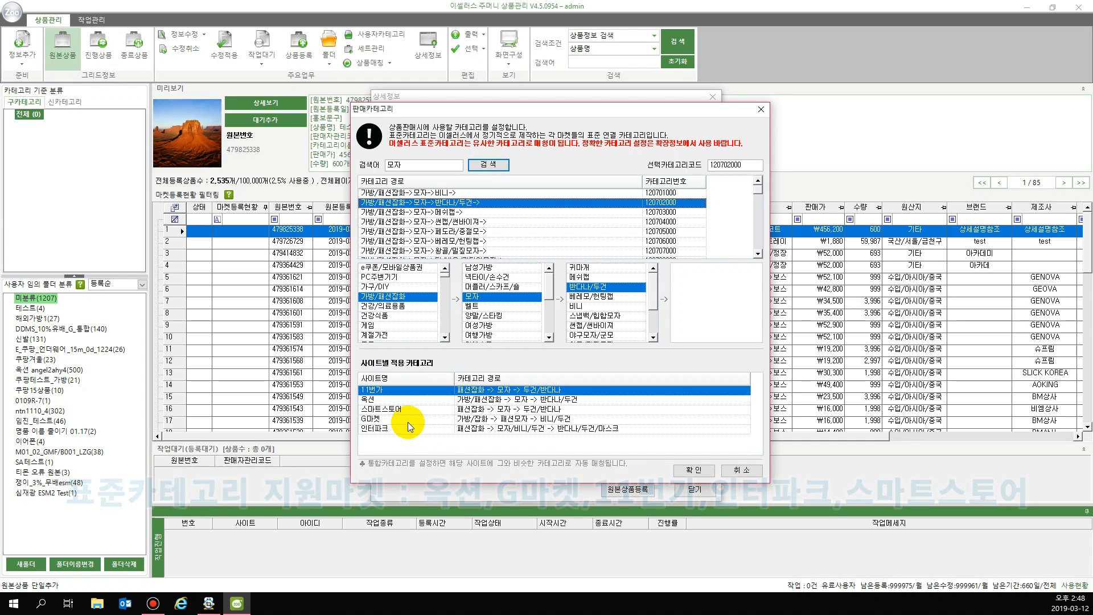
{"action": "left_click", "coordinate": [710, 473]}
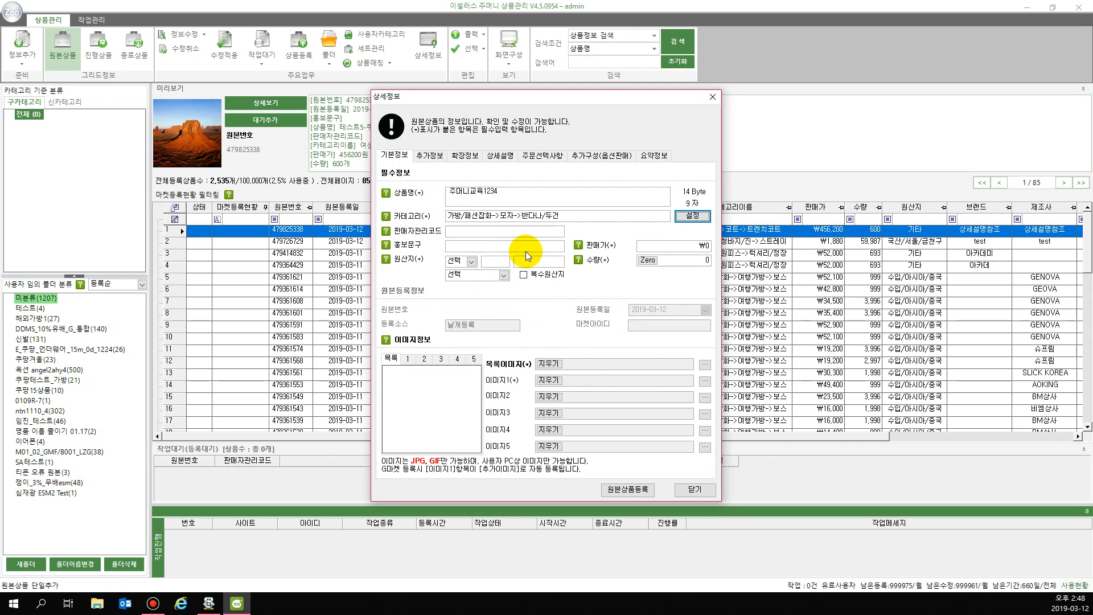
Set the product's origin to 국산 with region 서울시 and district 금천구.
{"action": "left_click", "coordinate": [470, 262]}
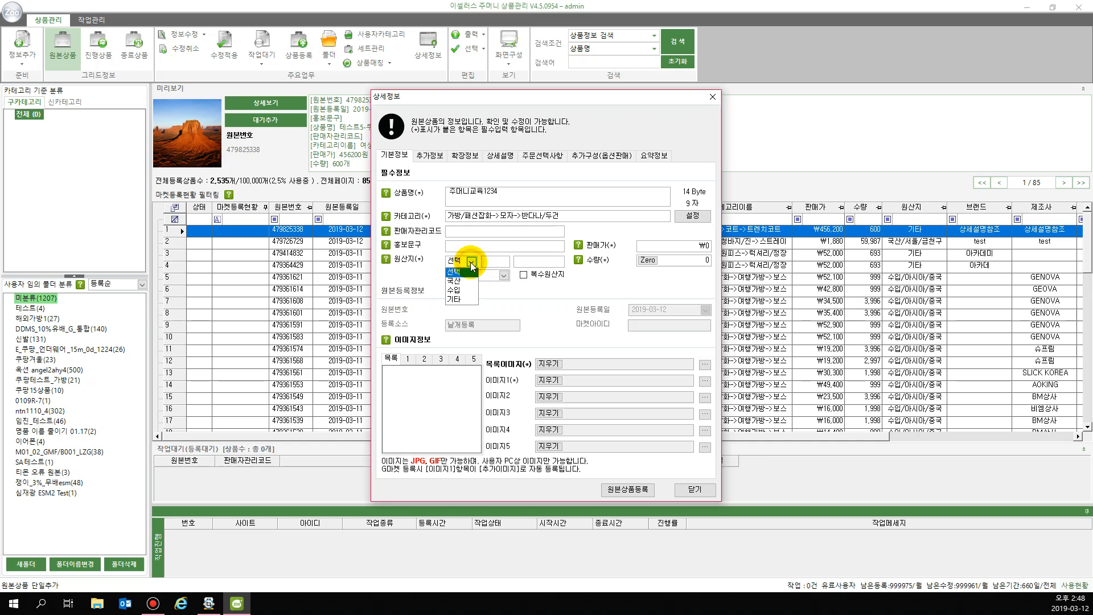
{"action": "left_click", "coordinate": [454, 281]}
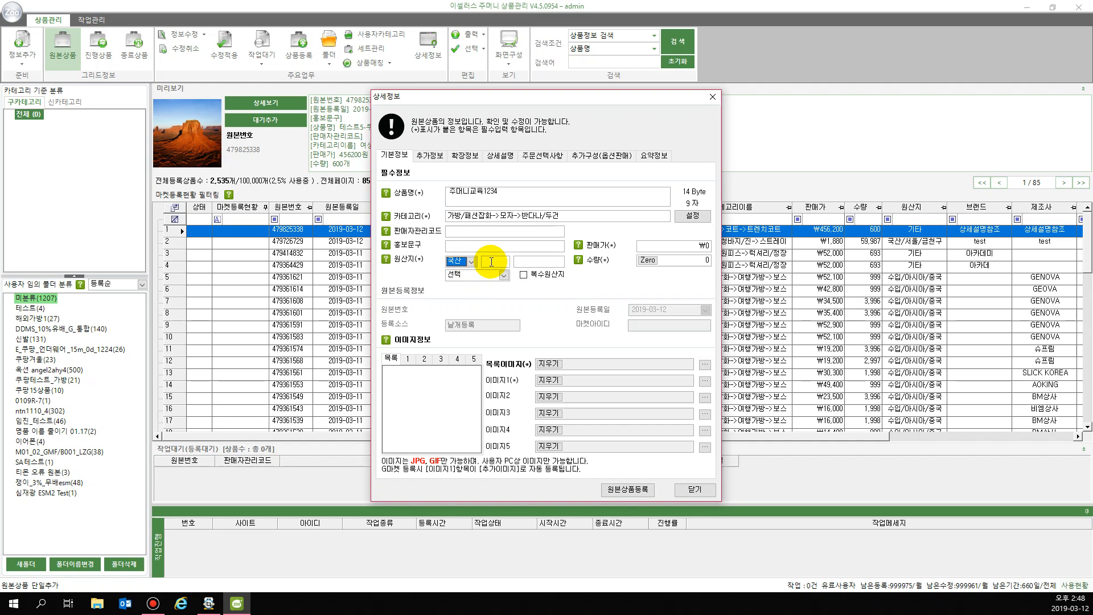
{"action": "left_click", "coordinate": [490, 261]}
{"action": "type", "text": "ㅅ"}
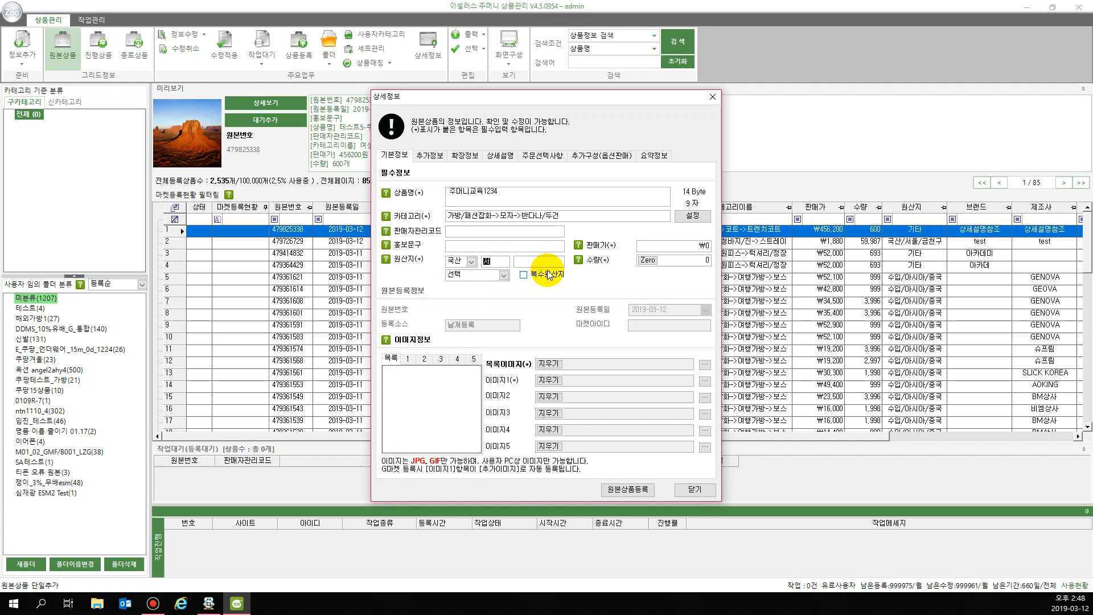
{"action": "type", "text": "울시"}
{"action": "key", "text": "Tab"}
{"action": "type", "text": "금천"}
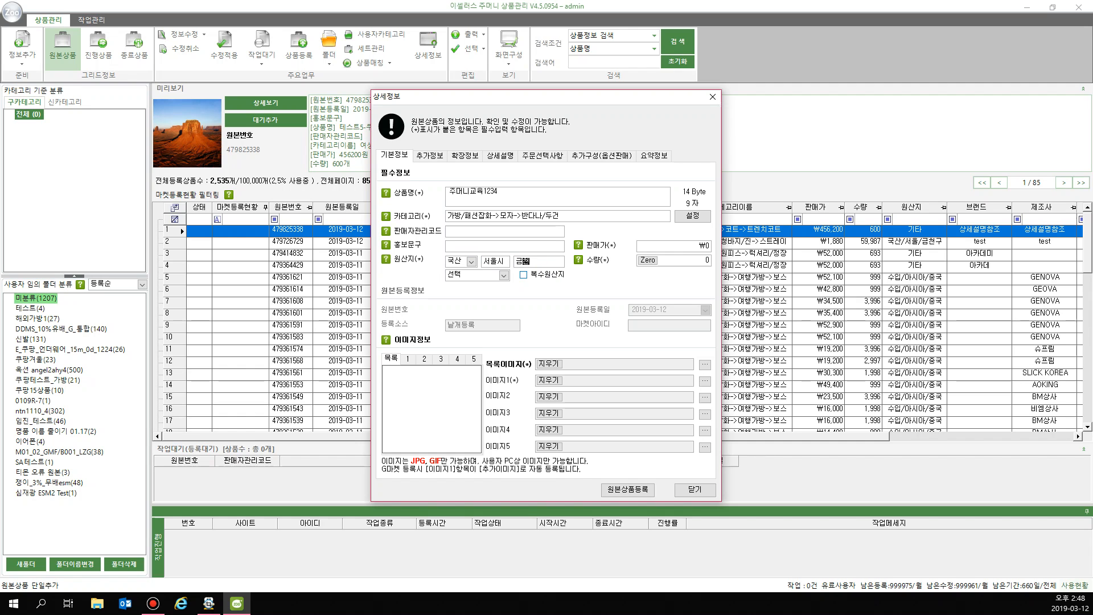
{"action": "type", "text": "구"}
Set the product's origin to 수입, 아시아, 중국, leaving the origin type at 선택.
{"action": "left_click", "coordinate": [472, 261]}
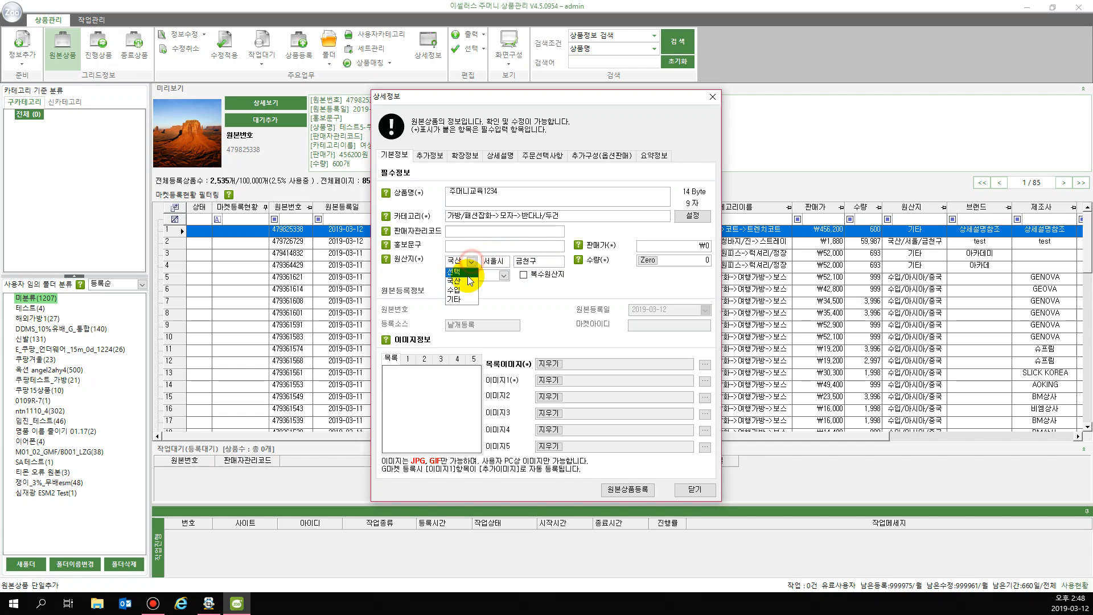
{"action": "left_click", "coordinate": [453, 290]}
{"action": "type", "text": "아"}
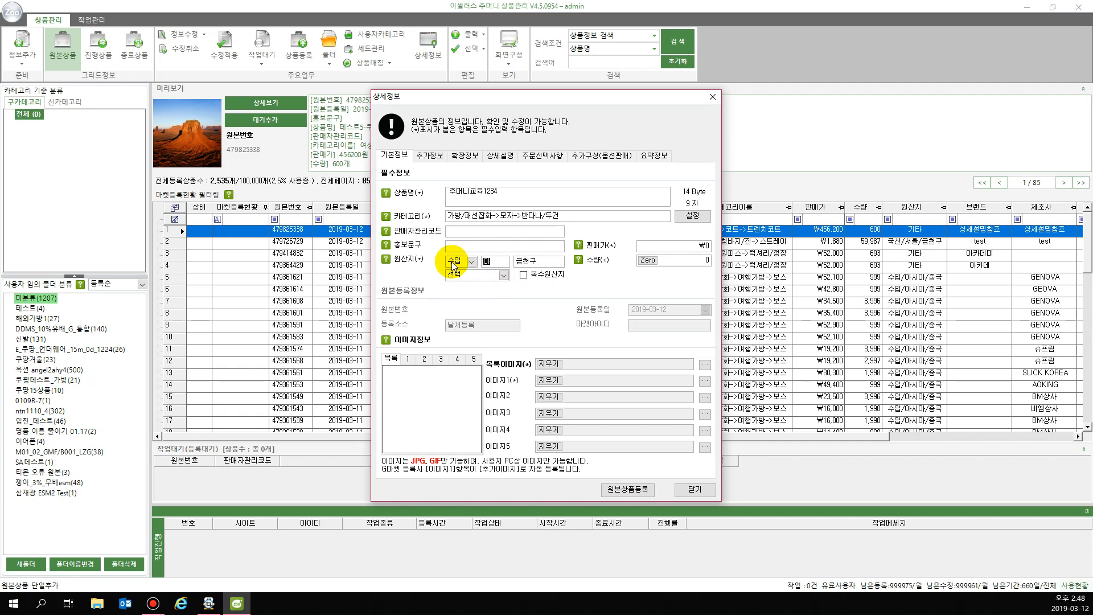
{"action": "type", "text": "시아"}
{"action": "key", "text": "Tab"}
{"action": "type", "text": "중ㄱ"}
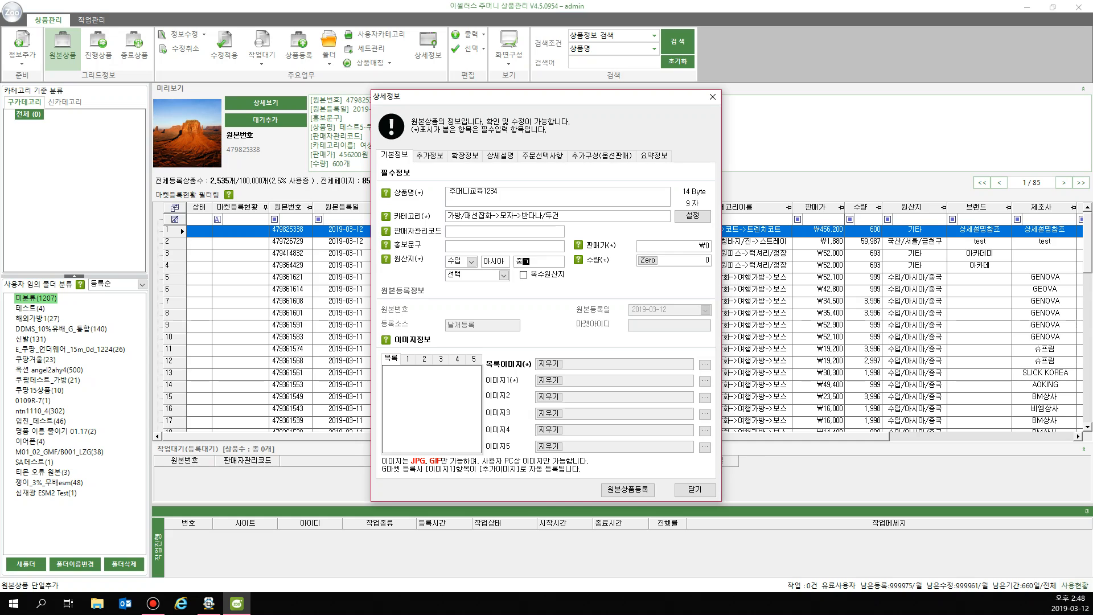
{"action": "type", "text": "국"}
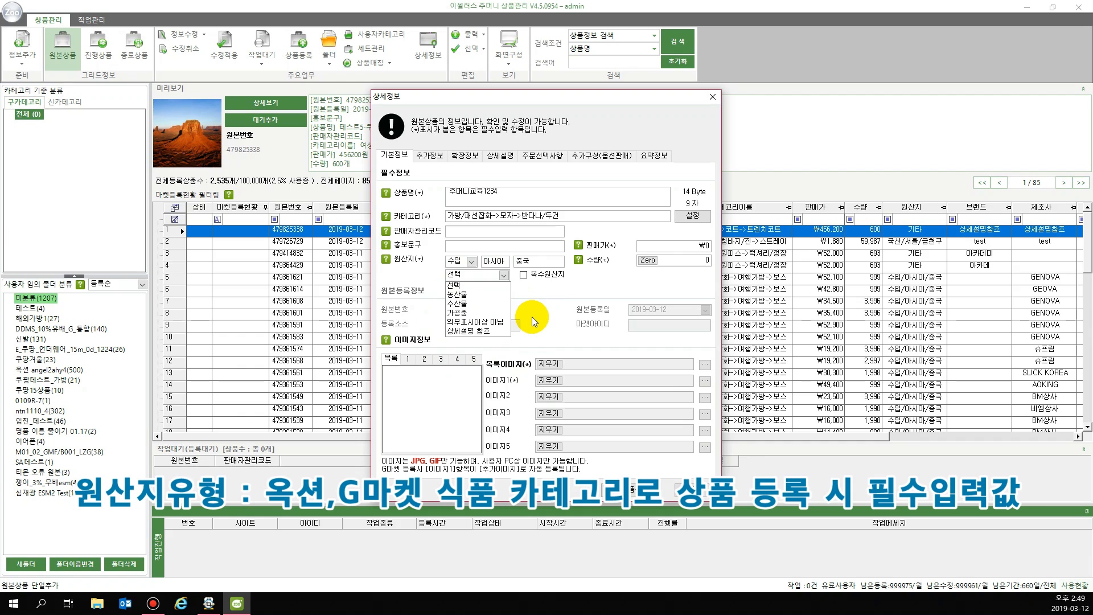
{"action": "left_click", "coordinate": [571, 286]}
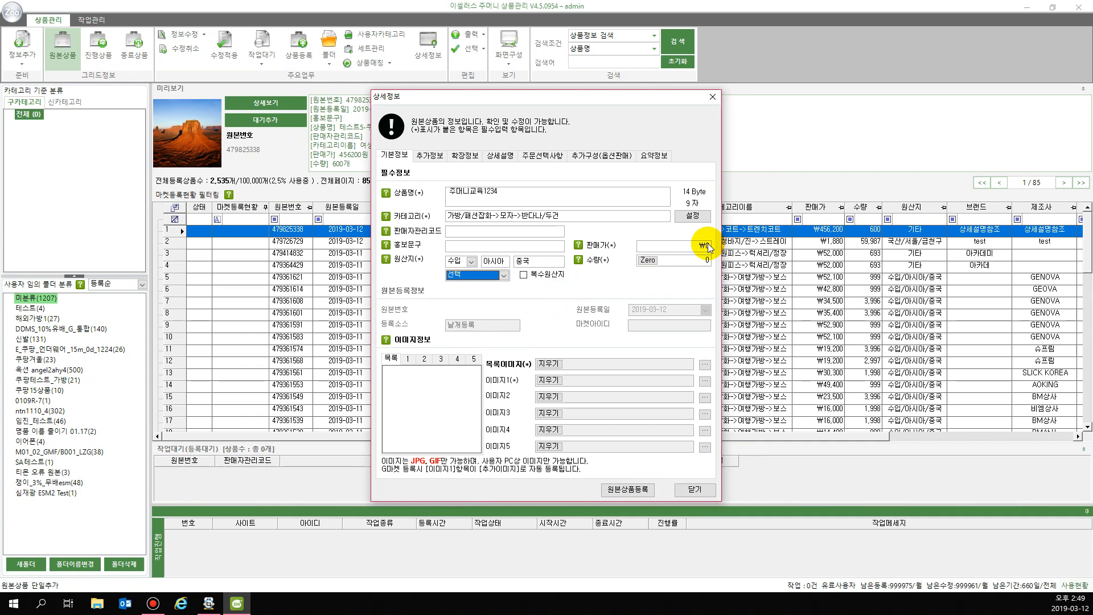
Set the product's sale price to 10,000 won and its quantity to 100.
{"action": "left_click", "coordinate": [708, 248]}
{"action": "type", "text": "100"}
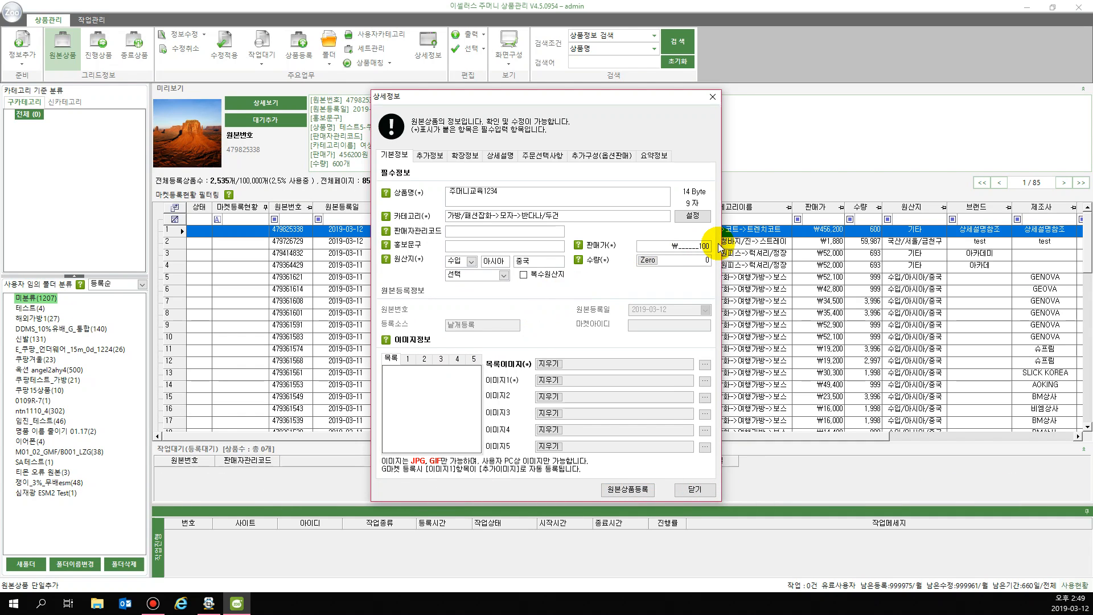
{"action": "type", "text": ",000"}
{"action": "key", "text": "Tab"}
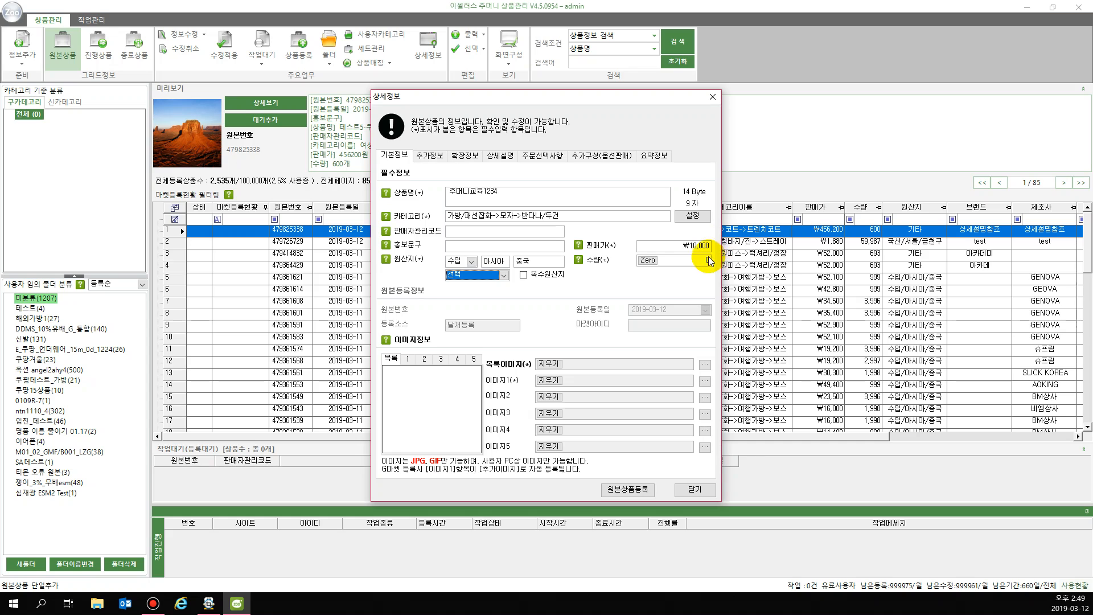
{"action": "left_click", "coordinate": [719, 261]}
{"action": "type", "text": "100"}
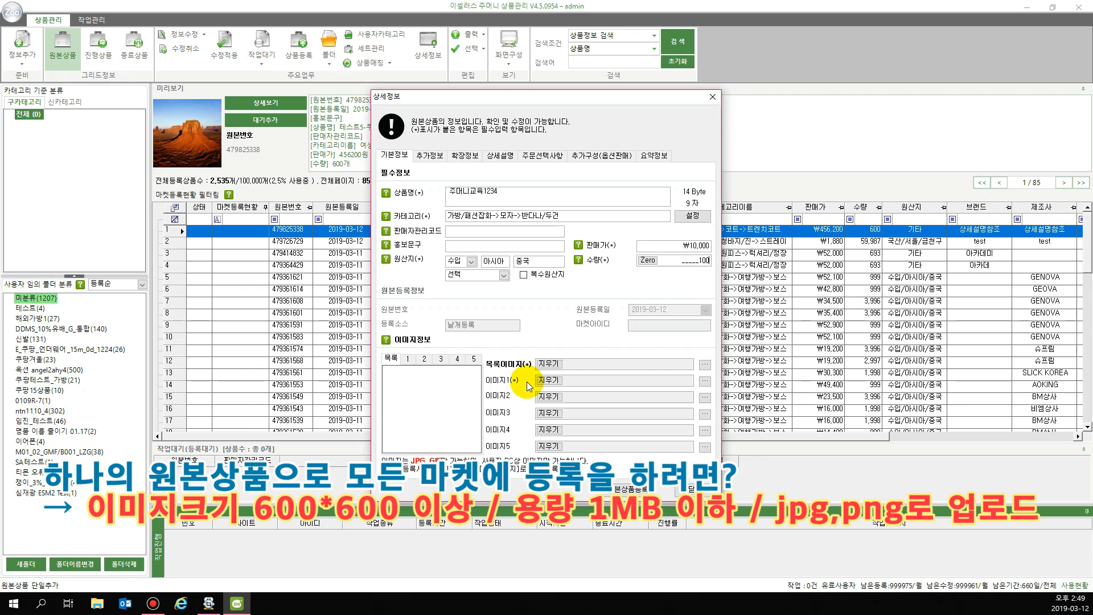
Set the list image (목록이미지) to the local file 테스트이미지.png from the 사진 folder, showing all file types to find it.
{"action": "left_click", "coordinate": [705, 366]}
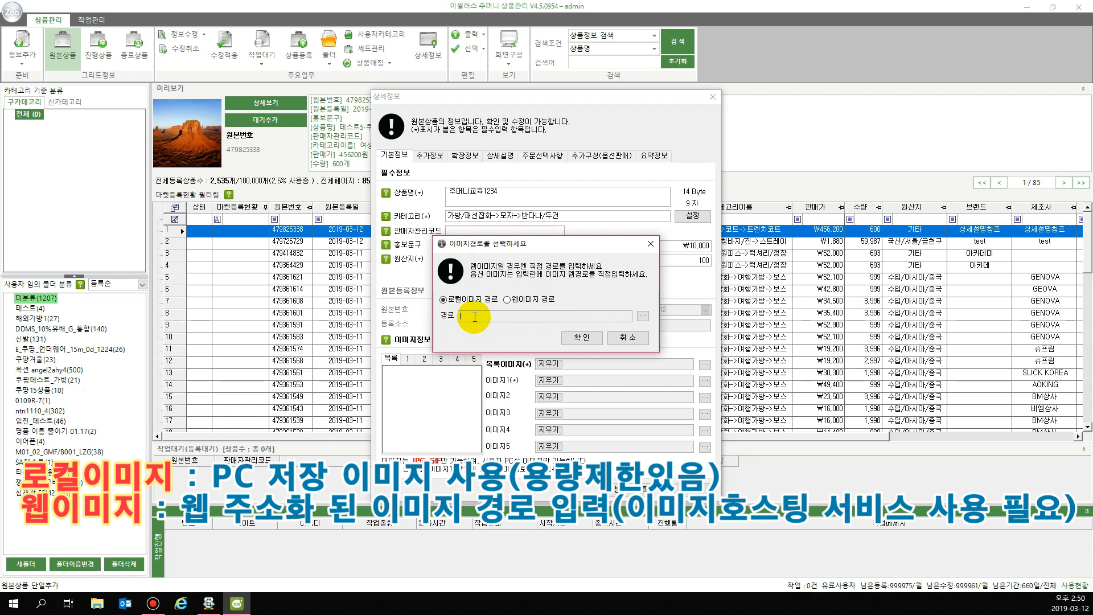
{"action": "left_click", "coordinate": [540, 299]}
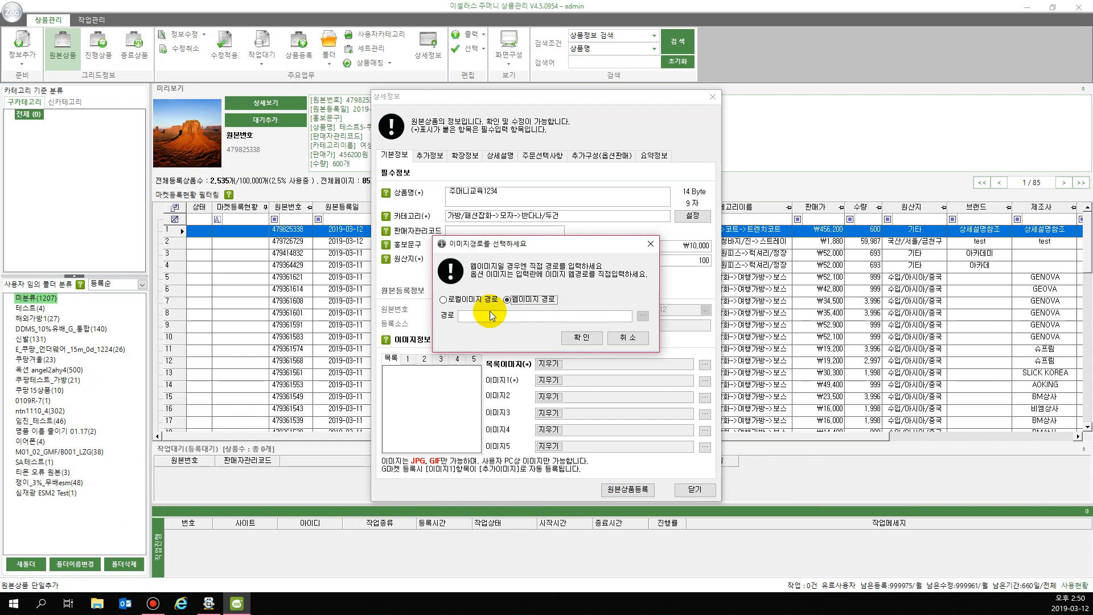
{"action": "left_click", "coordinate": [480, 300]}
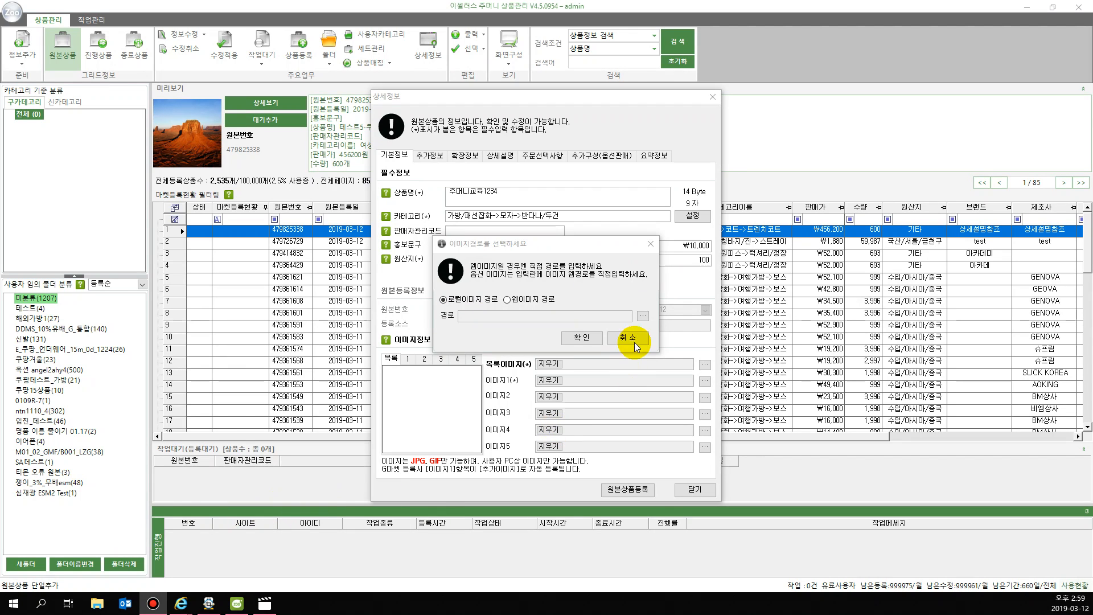
{"action": "left_click", "coordinate": [642, 316]}
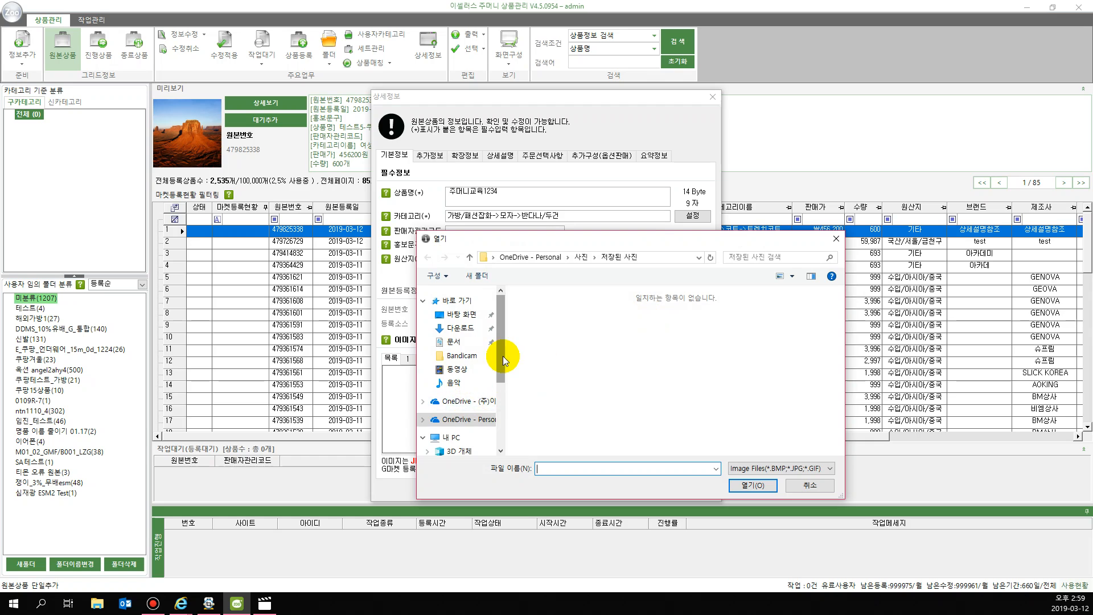
{"action": "left_click_drag", "start_coordinate": [503, 357], "coordinate": [505, 425]}
{"action": "left_click", "coordinate": [470, 399]}
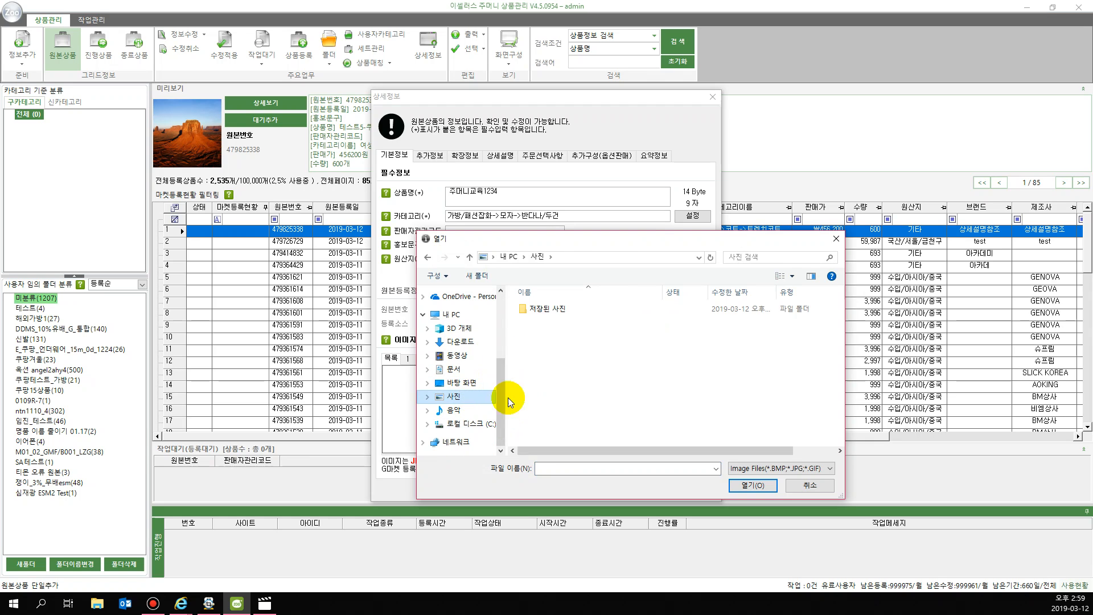
{"action": "double_click", "coordinate": [547, 310]}
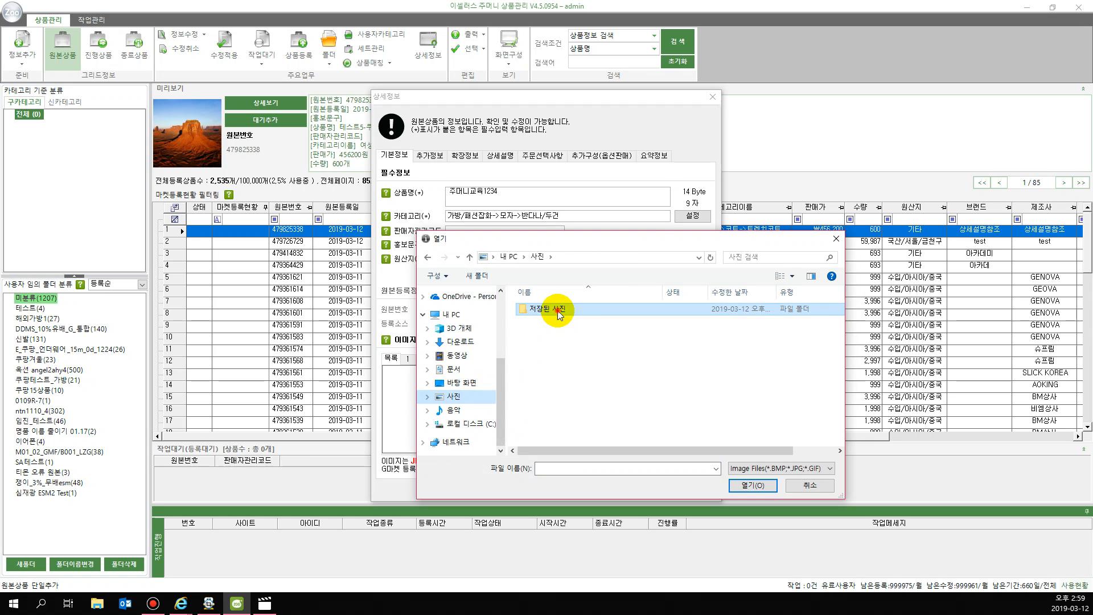
{"action": "left_click", "coordinate": [536, 257]}
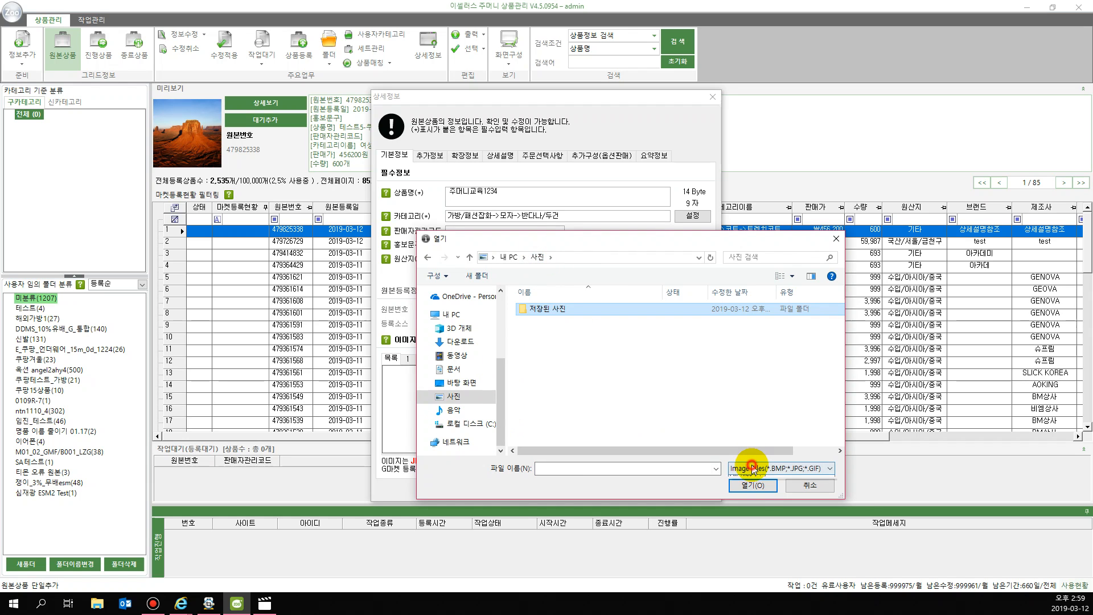
{"action": "left_click", "coordinate": [750, 468]}
{"action": "left_click", "coordinate": [755, 489]}
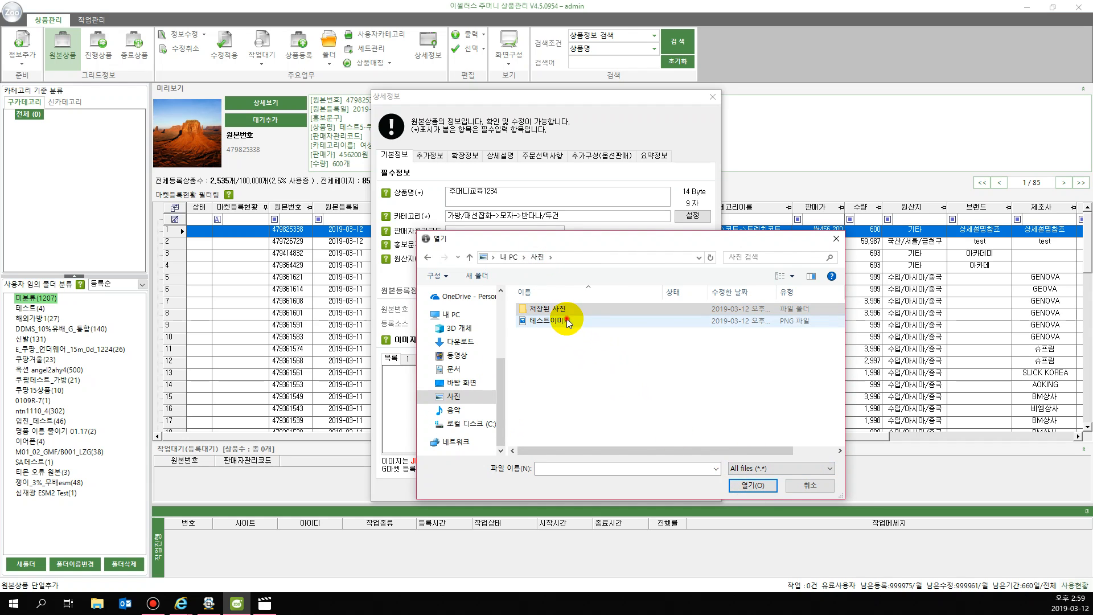
{"action": "double_click", "coordinate": [567, 321]}
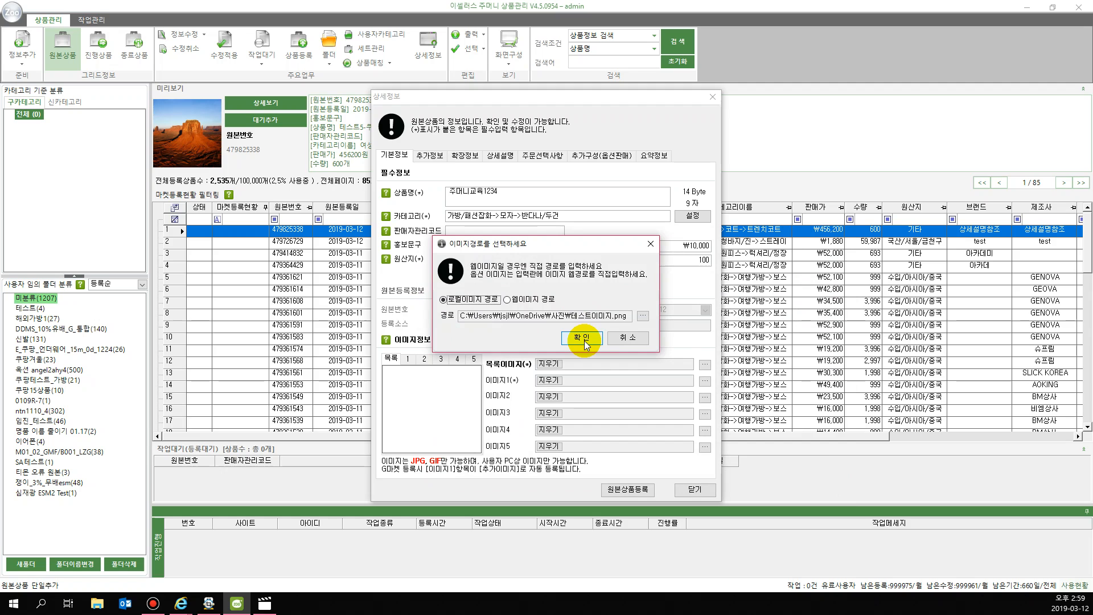
{"action": "left_click", "coordinate": [585, 343]}
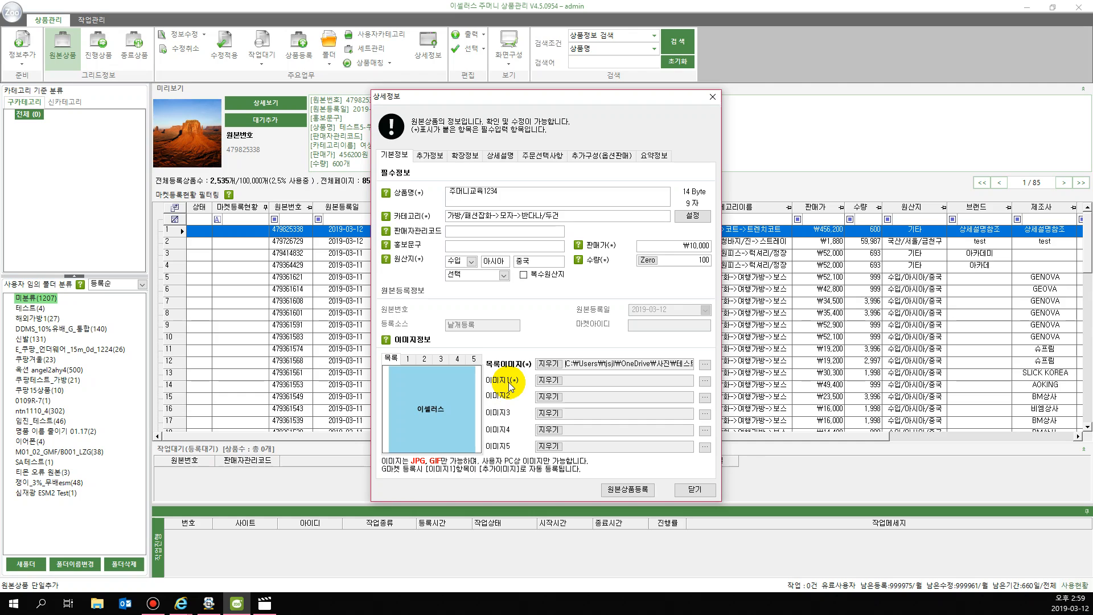
{"action": "left_click", "coordinate": [704, 381]}
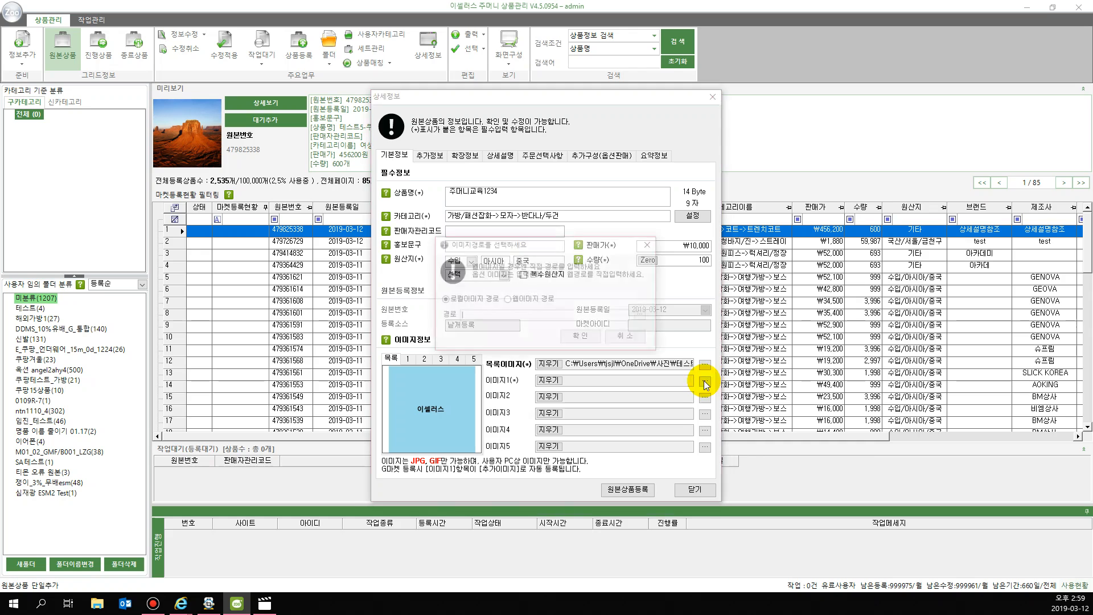
{"action": "left_click", "coordinate": [516, 305]}
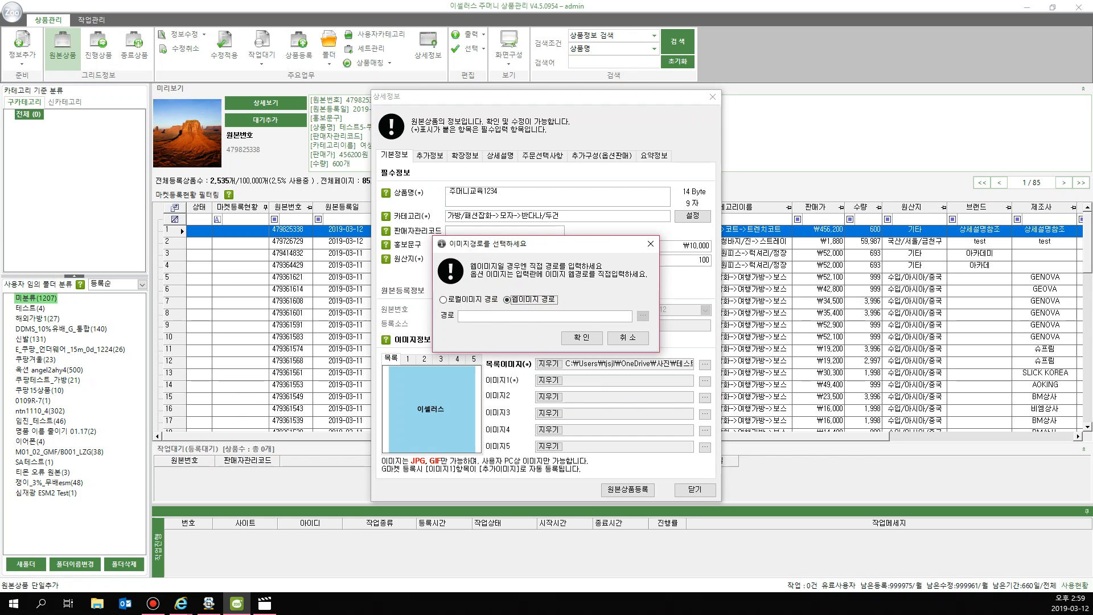
{"action": "key", "text": "alt+Tab"}
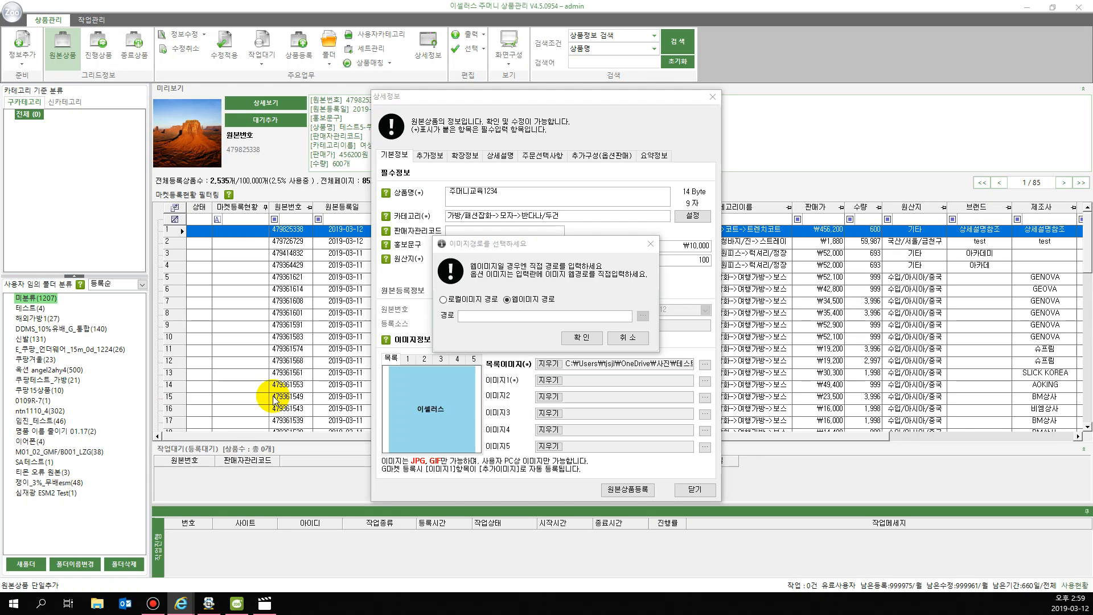
{"action": "left_click", "coordinate": [483, 315]}
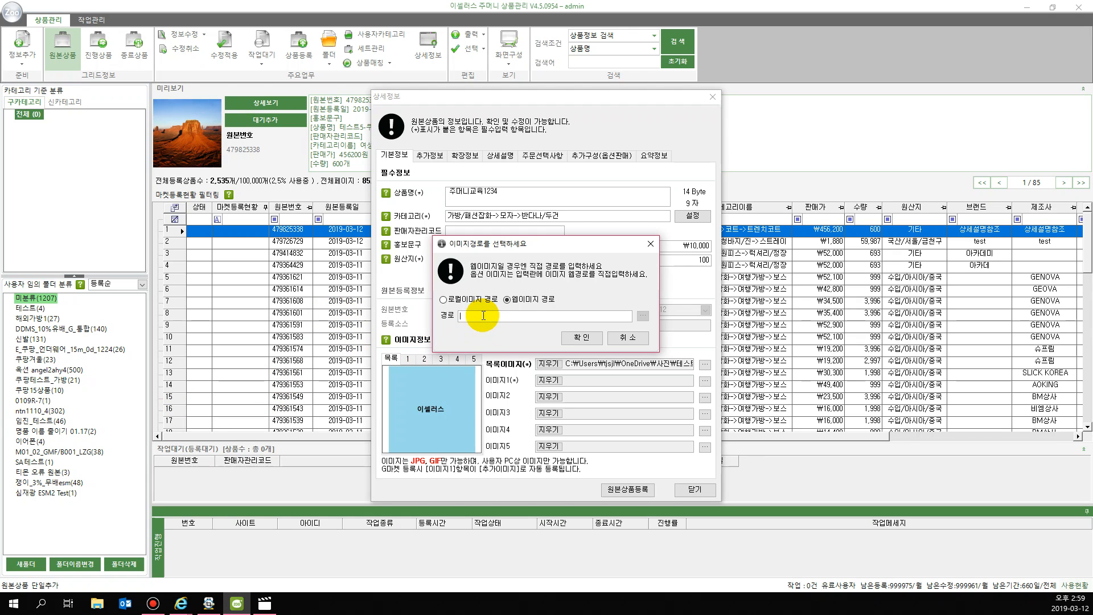
{"action": "type", "text": "http://admin.esellersimg.co.kr/튤립.png"}
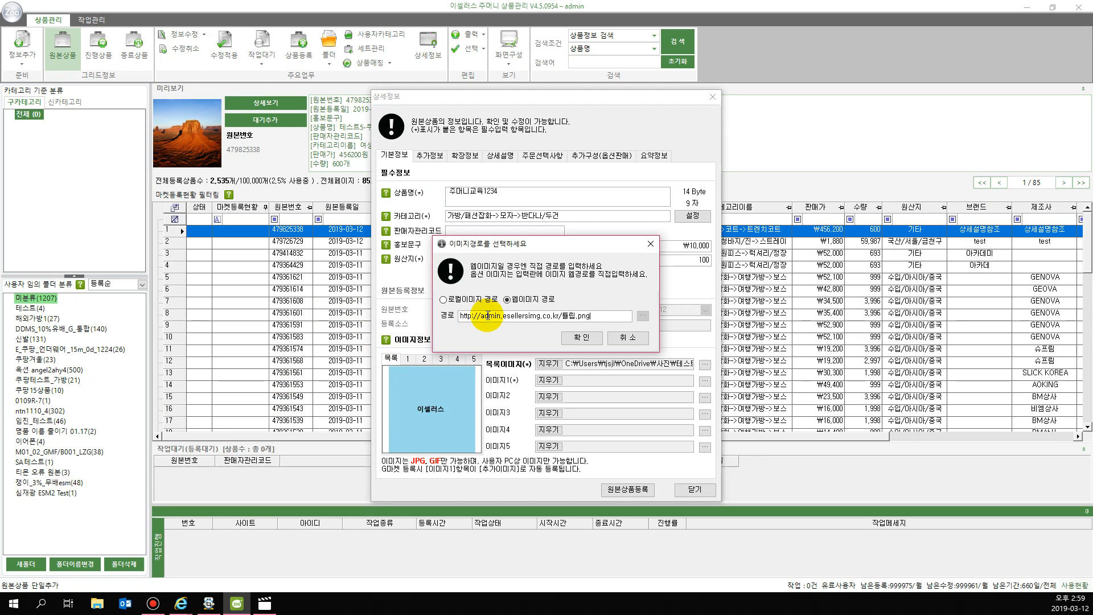
{"action": "left_click", "coordinate": [583, 338]}
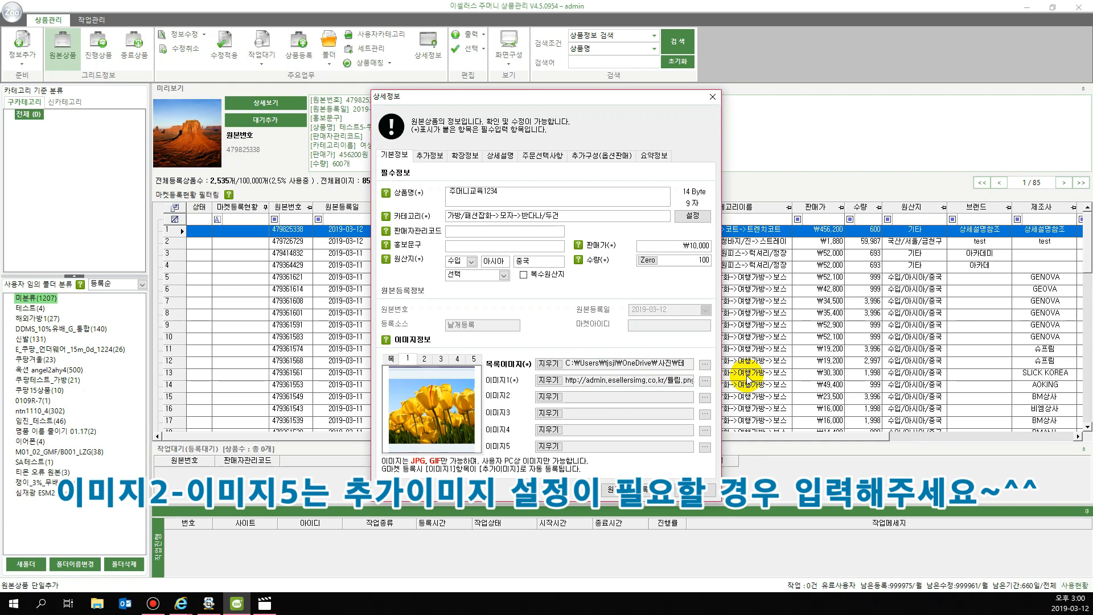
Try limiting the maximum purchase quantity (제한있음) in the additional information, check the limit types, and restore 제한없음.
{"action": "left_click", "coordinate": [423, 157]}
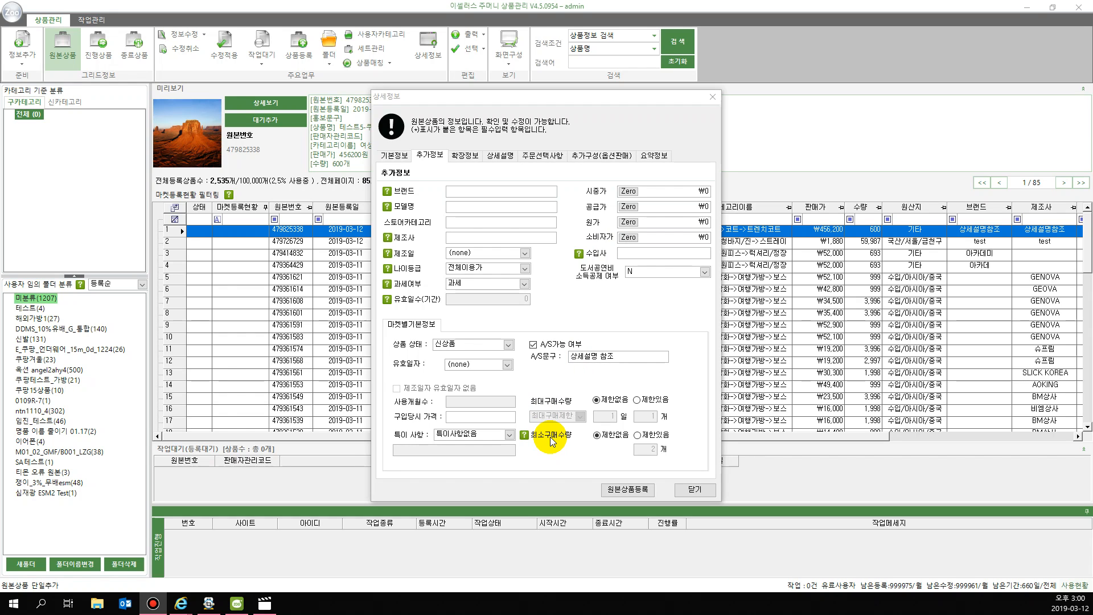
{"action": "left_click", "coordinate": [649, 400]}
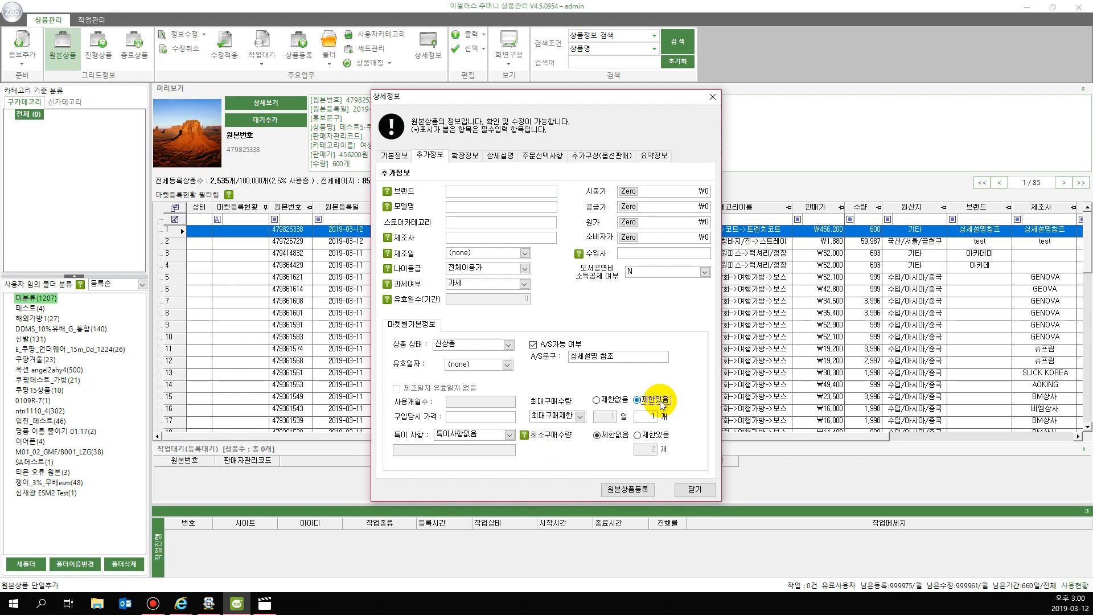
{"action": "left_click", "coordinate": [567, 417]}
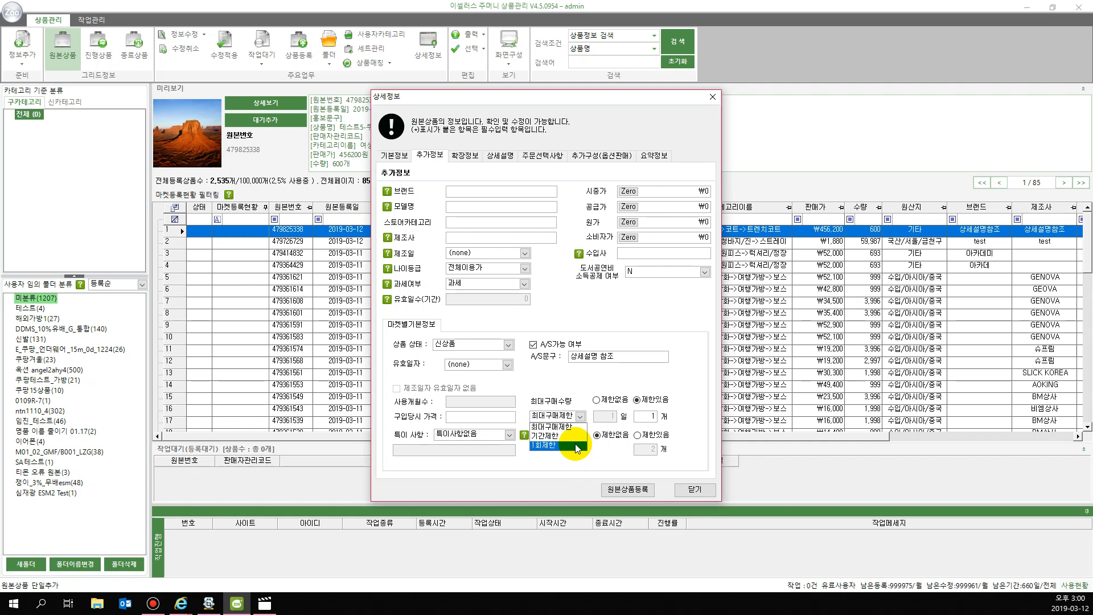
{"action": "left_click", "coordinate": [617, 397]}
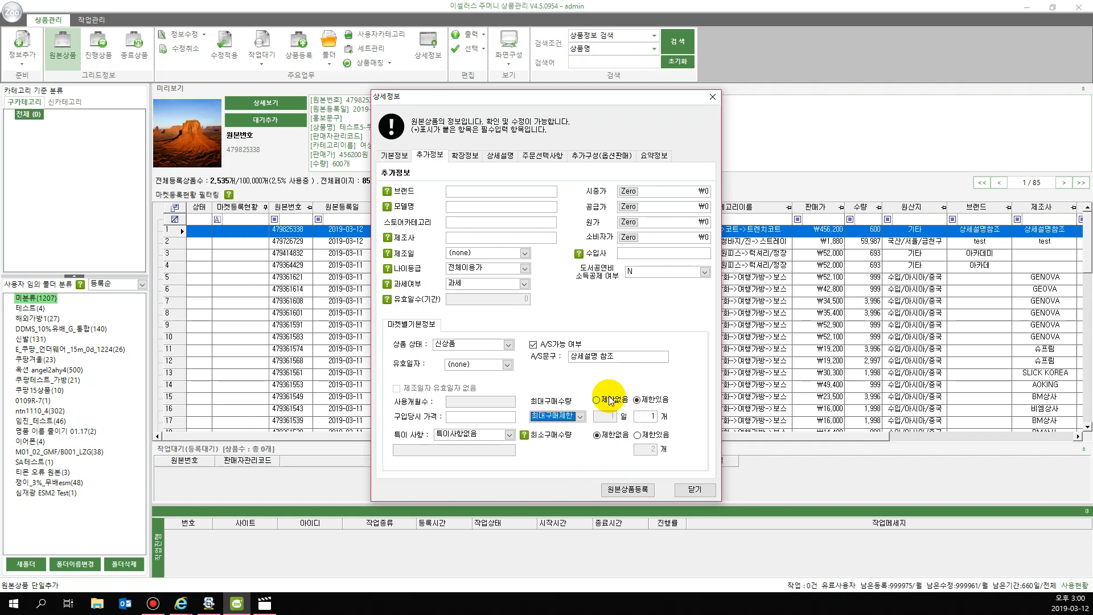
{"action": "left_click", "coordinate": [608, 401]}
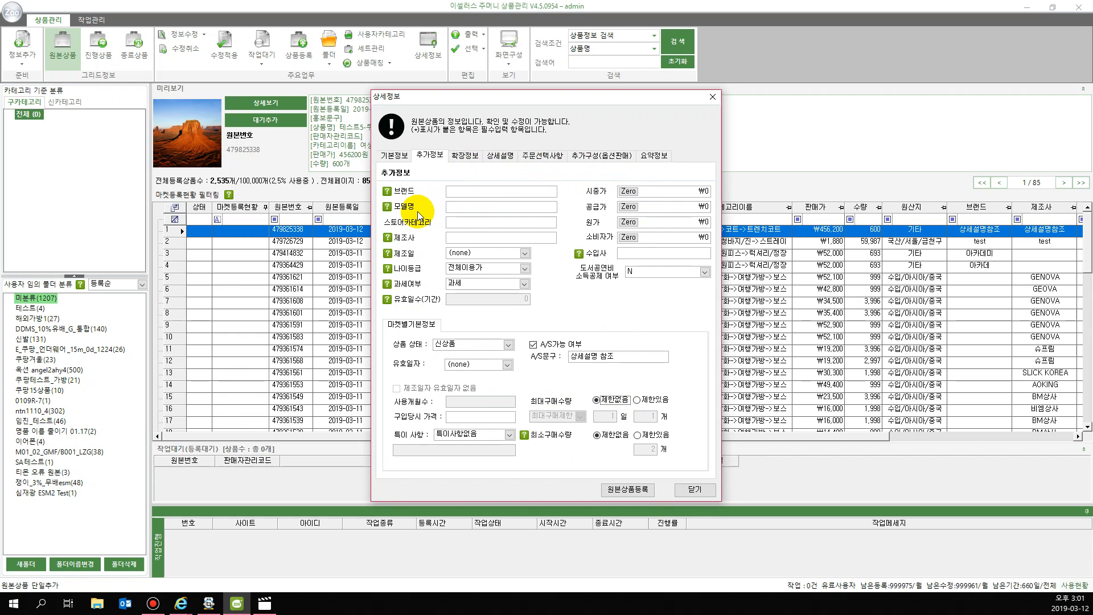
Search the 11번가 market categories for 모자 and set the product's category to 유아동잡화>모자>캡모자.
{"action": "left_click", "coordinate": [468, 159]}
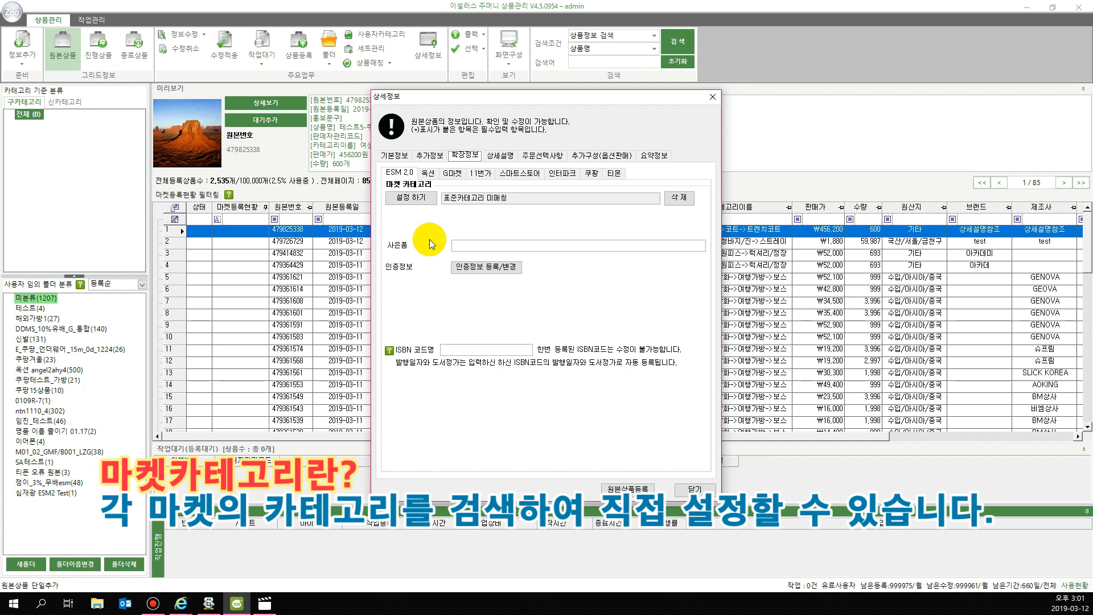
{"action": "left_click", "coordinate": [427, 172]}
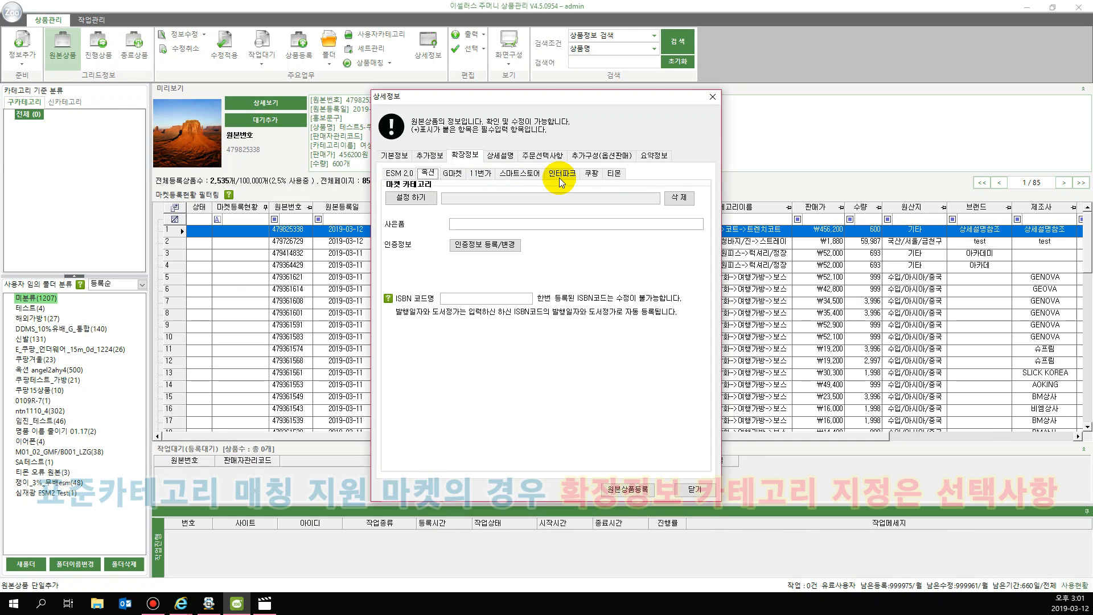
{"action": "left_click", "coordinate": [393, 154]}
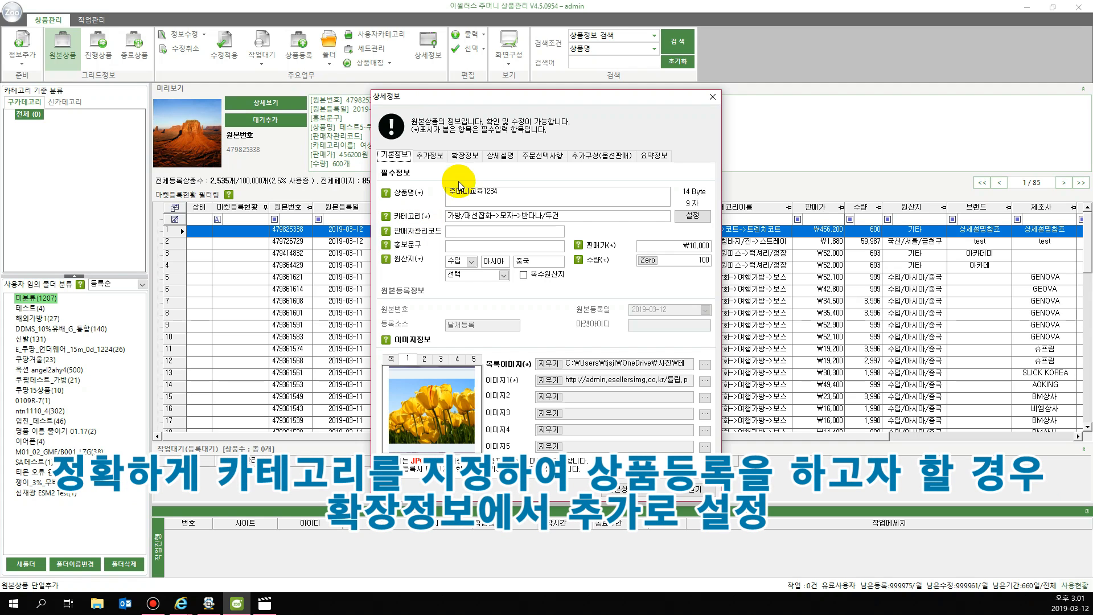
{"action": "left_click", "coordinate": [466, 158]}
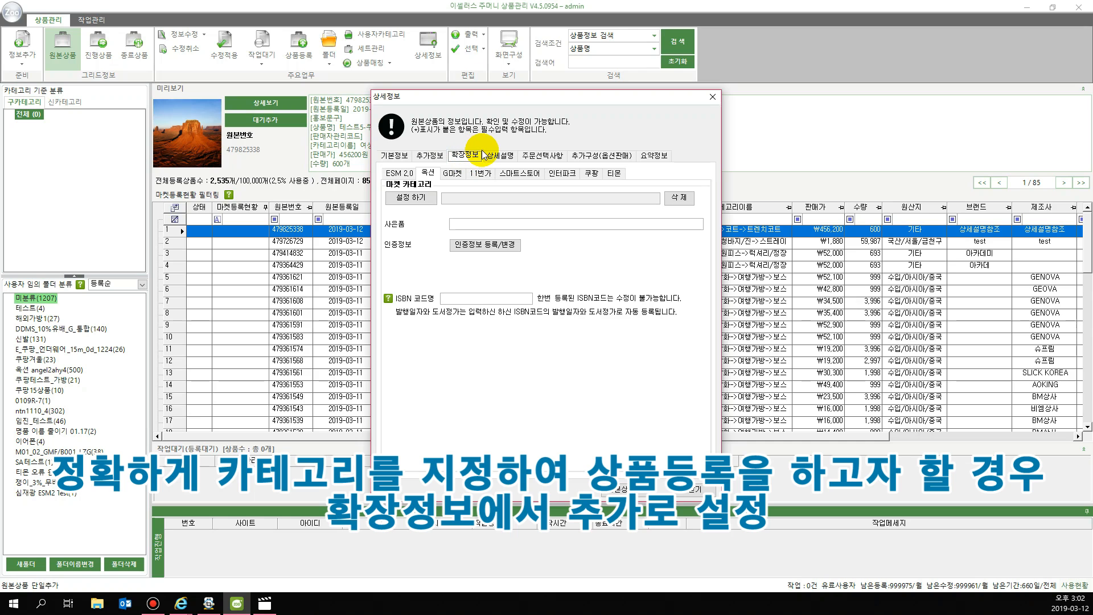
{"action": "left_click", "coordinate": [482, 173]}
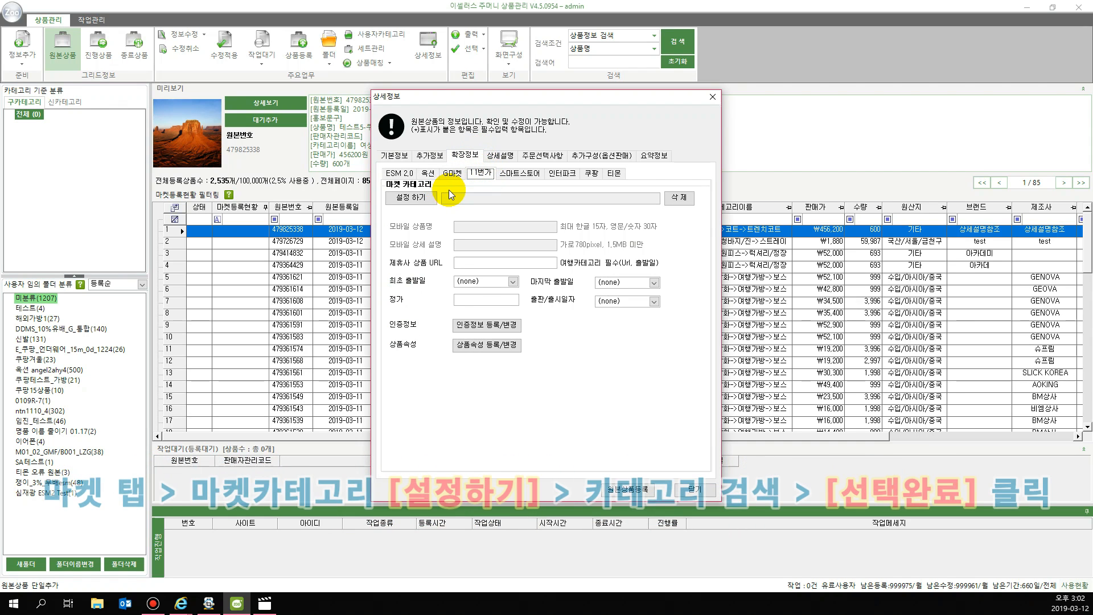
{"action": "left_click", "coordinate": [433, 202]}
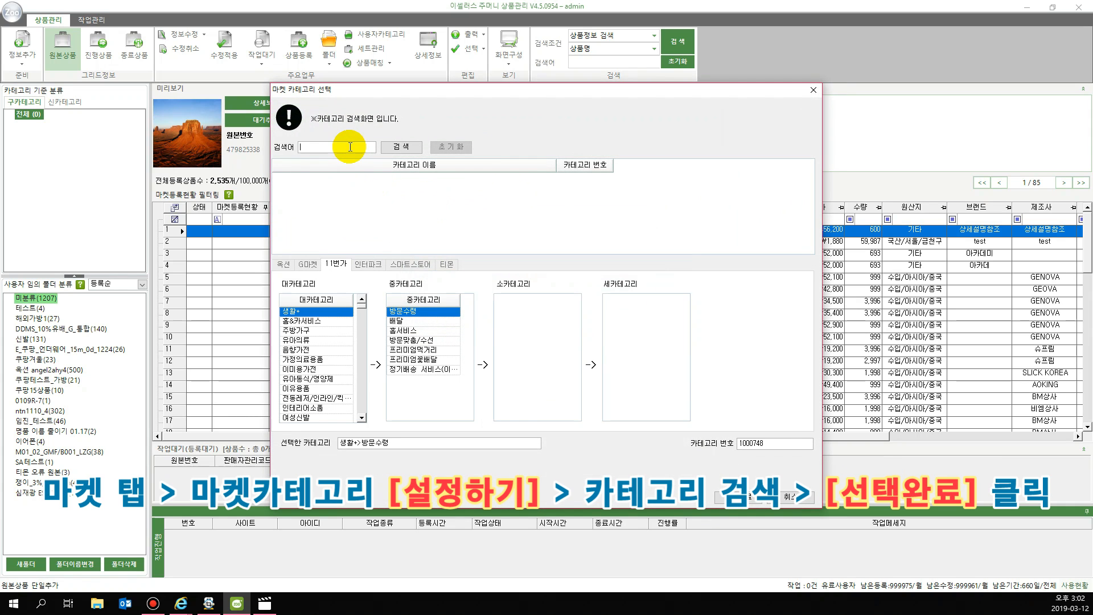
{"action": "type", "text": "ah"}
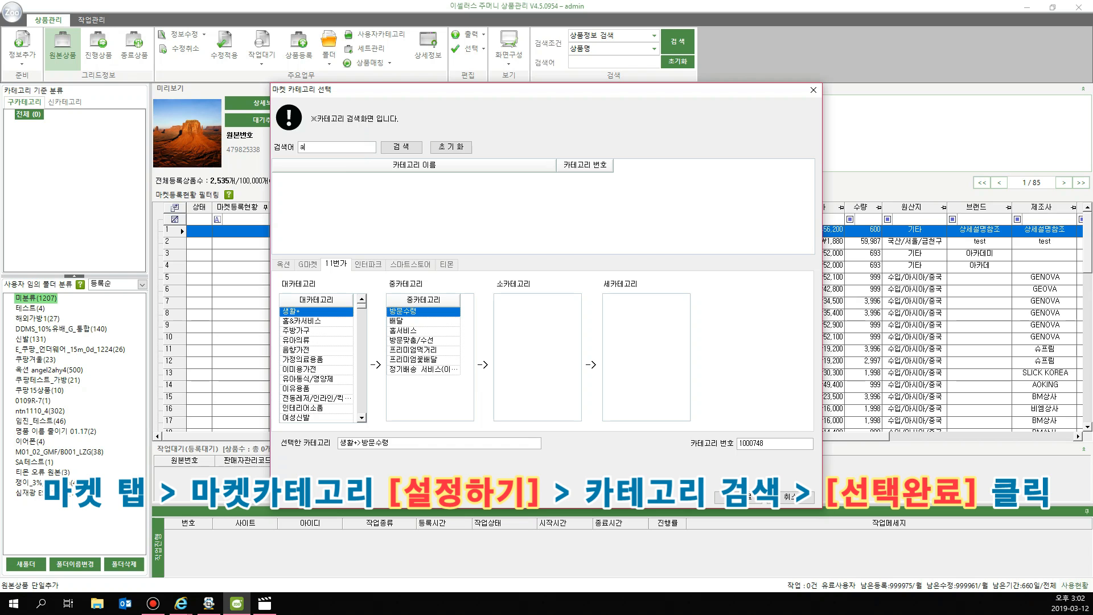
{"action": "type", "text": "hwk"}
{"action": "key", "text": "Return"}
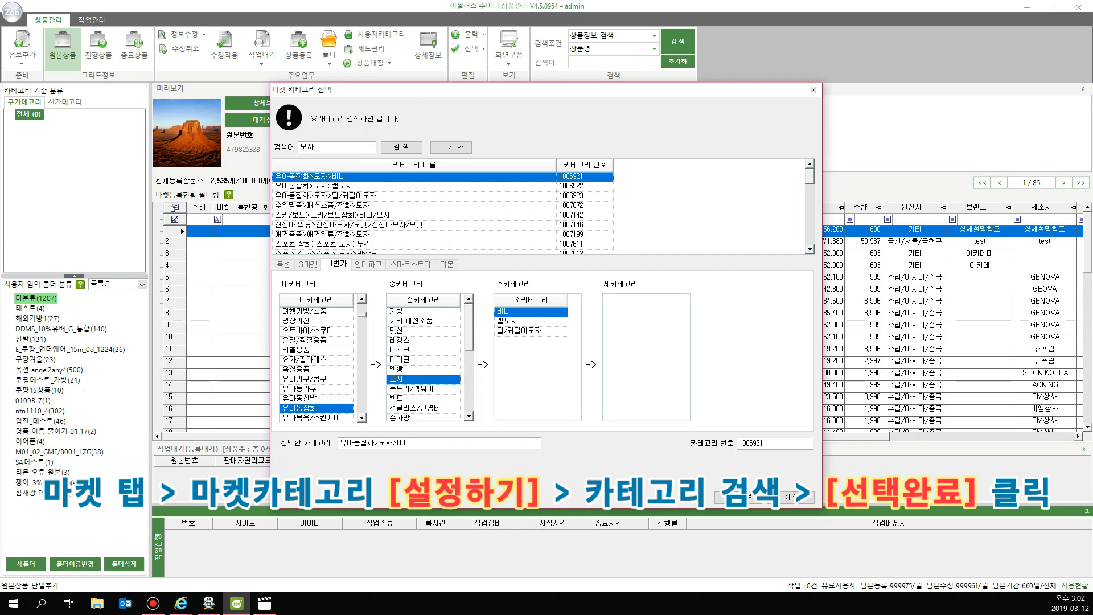
{"action": "left_click", "coordinate": [322, 184]}
{"action": "left_click", "coordinate": [731, 493]}
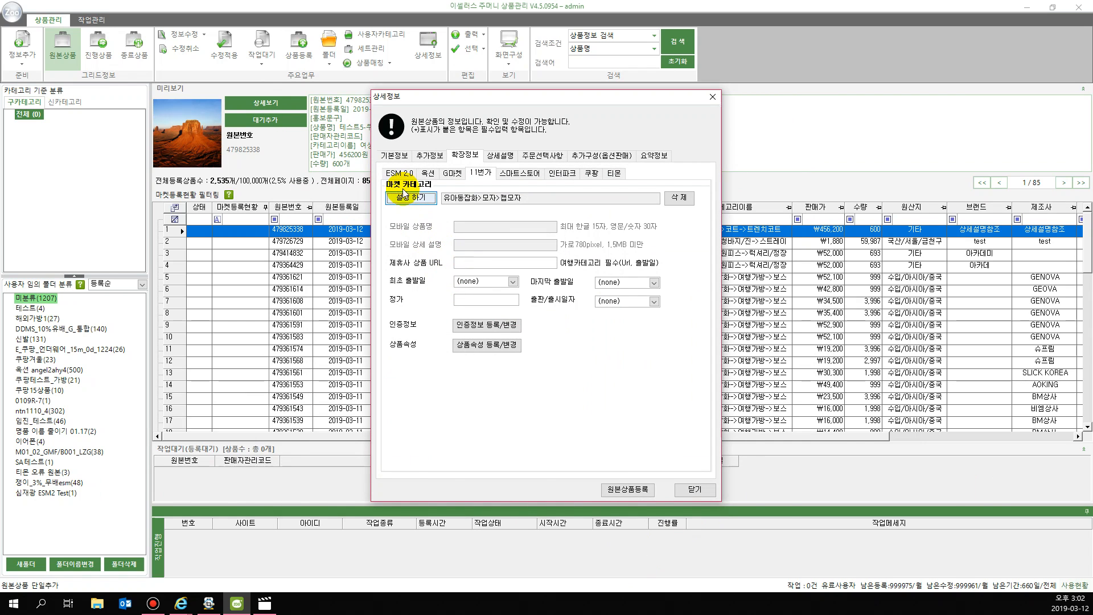
Try an ESM 2.0 certification entry with an 어린이제품 type plus an additional row, and close it without saving.
{"action": "left_click", "coordinate": [399, 173]}
{"action": "left_click", "coordinate": [613, 174]}
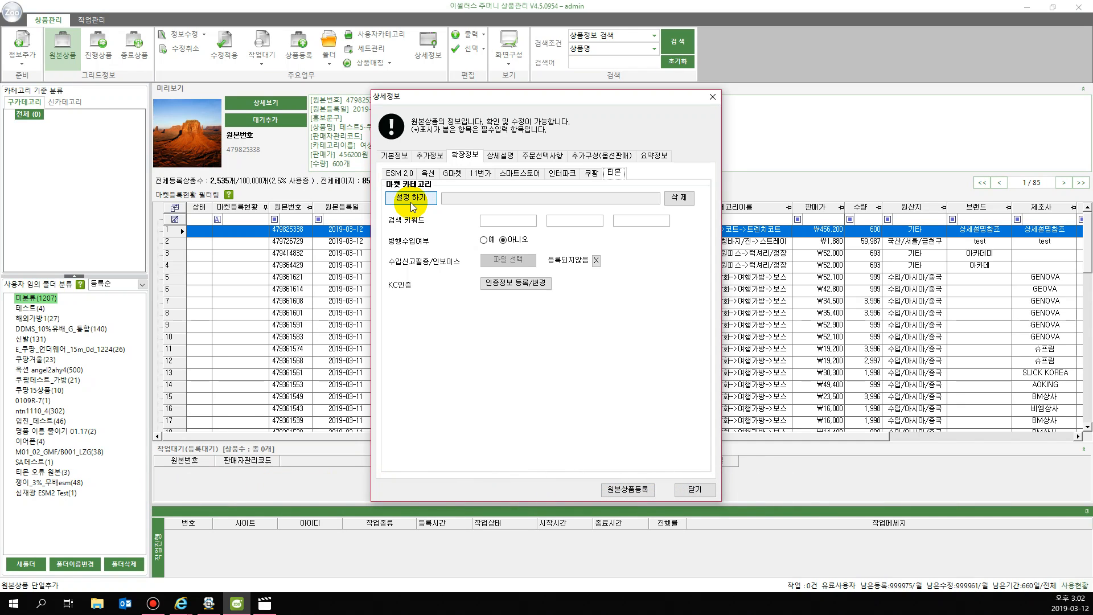
{"action": "left_click", "coordinate": [409, 174]}
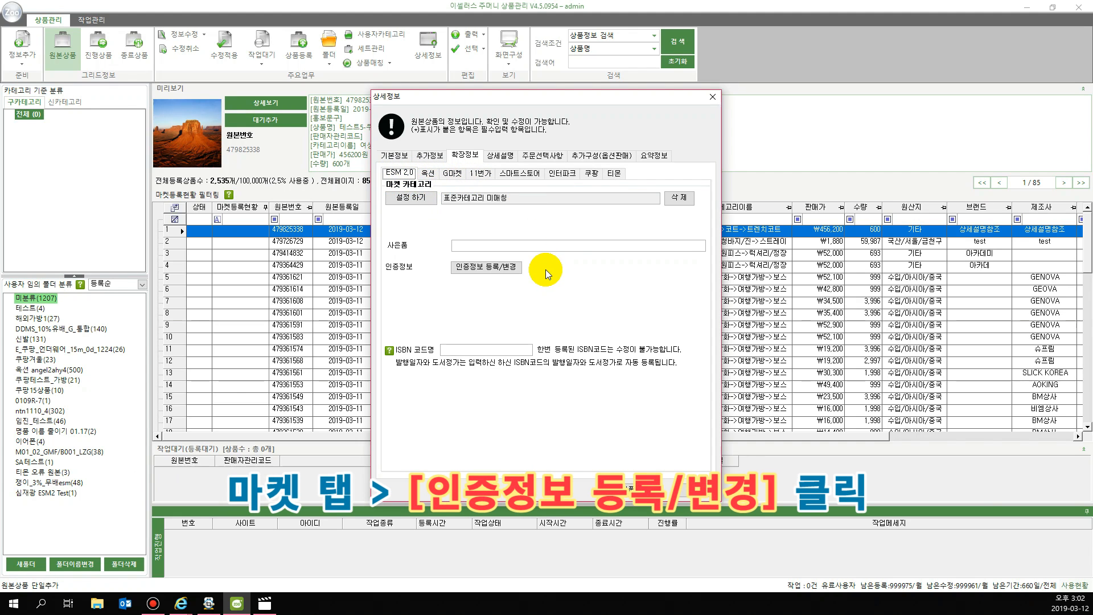
{"action": "left_click", "coordinate": [516, 271]}
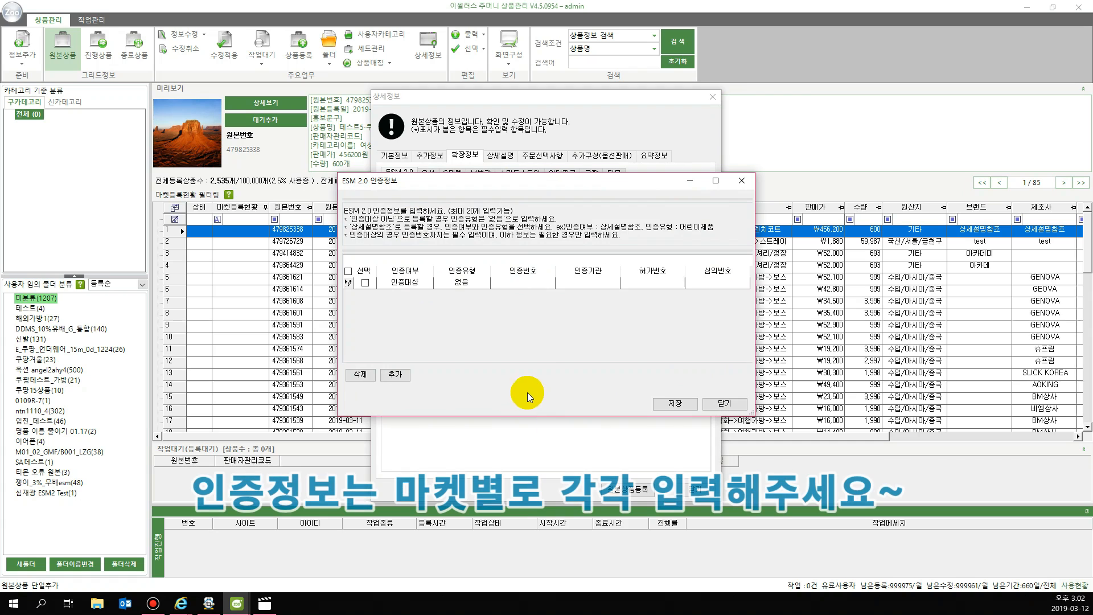
{"action": "left_click", "coordinate": [422, 282]}
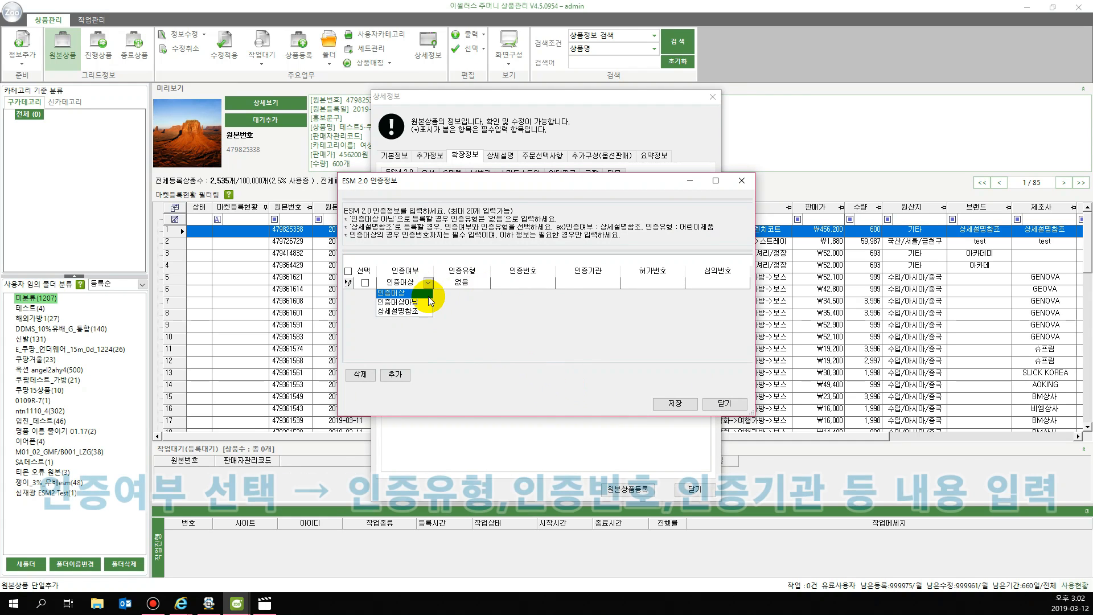
{"action": "left_click", "coordinate": [472, 284]}
{"action": "left_click", "coordinate": [471, 282]}
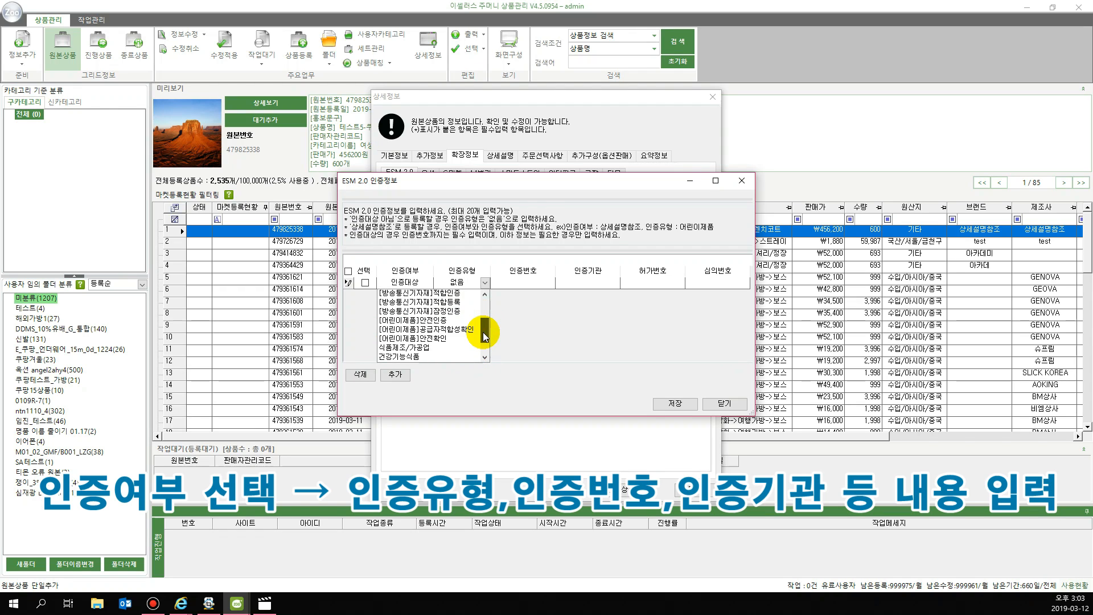
{"action": "scroll", "coordinate": [473, 319], "scroll_direction": "down", "scroll_amount": 2}
{"action": "left_click", "coordinate": [464, 321]}
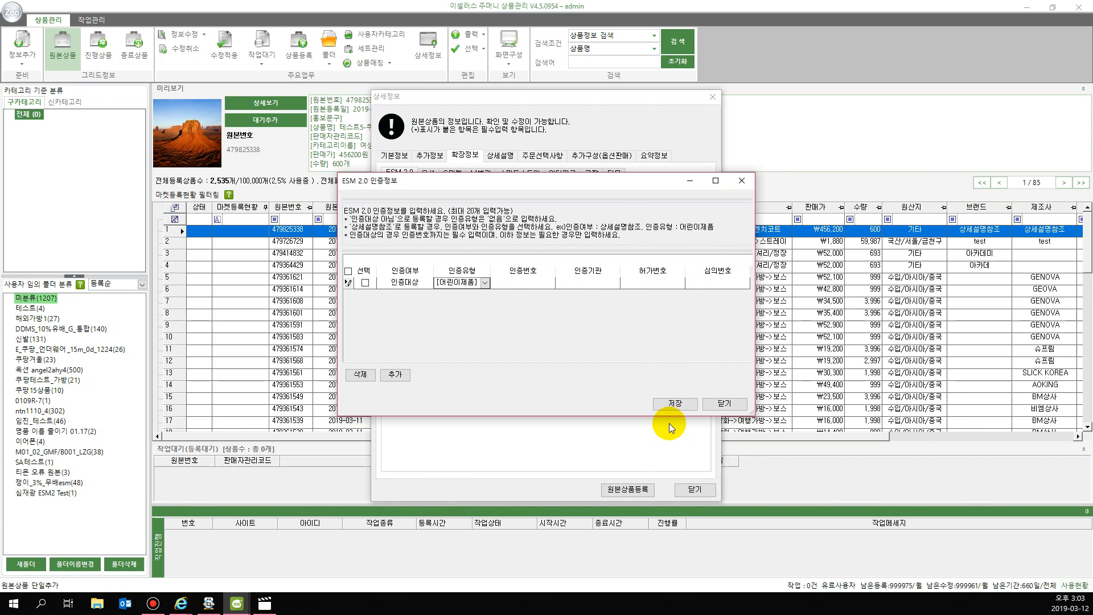
{"action": "left_click", "coordinate": [399, 376]}
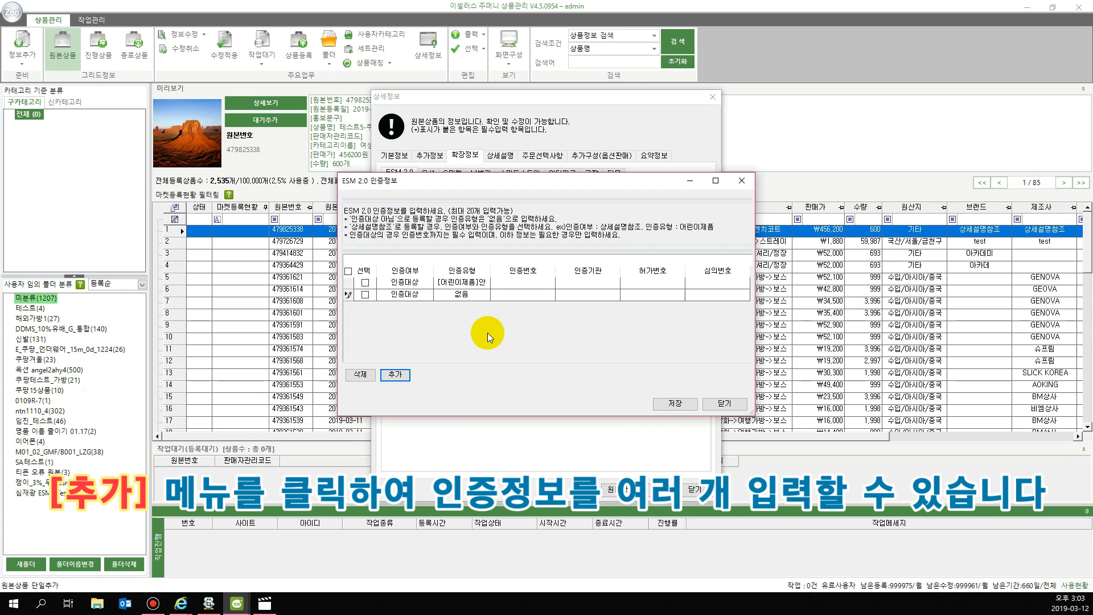
{"action": "left_click", "coordinate": [729, 405]}
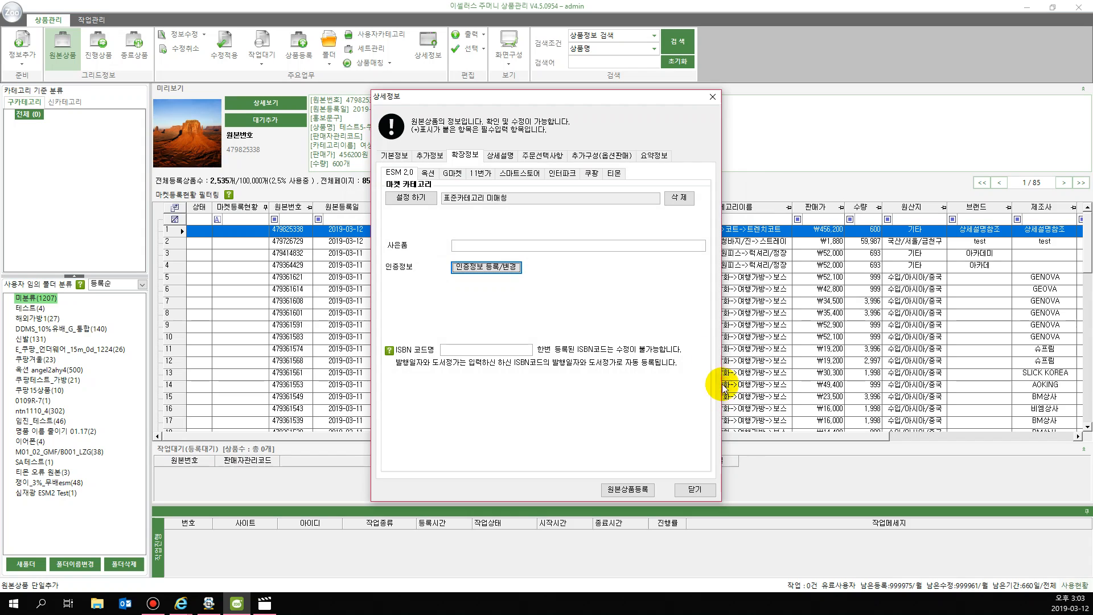
{"action": "left_click", "coordinate": [427, 173]}
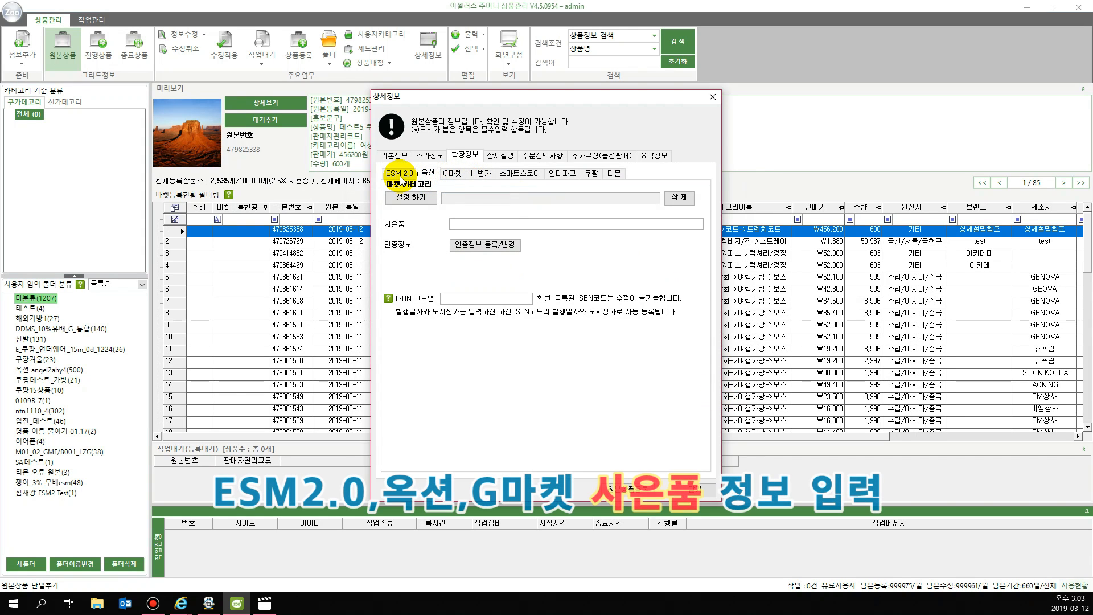
{"action": "left_click", "coordinate": [451, 173]}
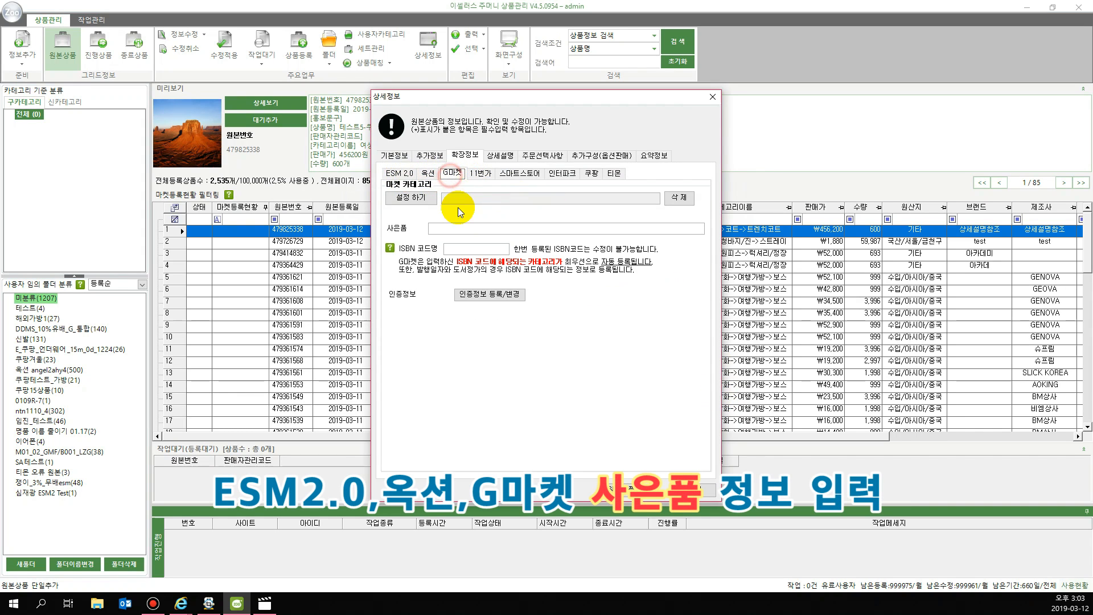
{"action": "left_click", "coordinate": [454, 226]}
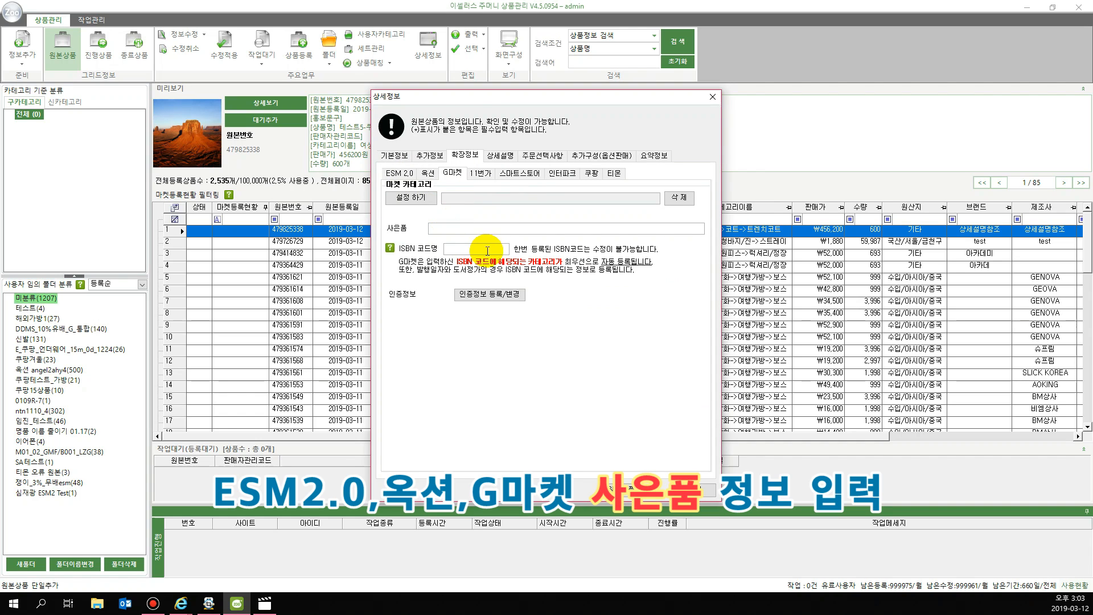
Enable direct tag entry for 스마트스토어 and add the tags 휴가지모자, 여자모자 and 20대여자모자.
{"action": "left_click", "coordinate": [527, 174]}
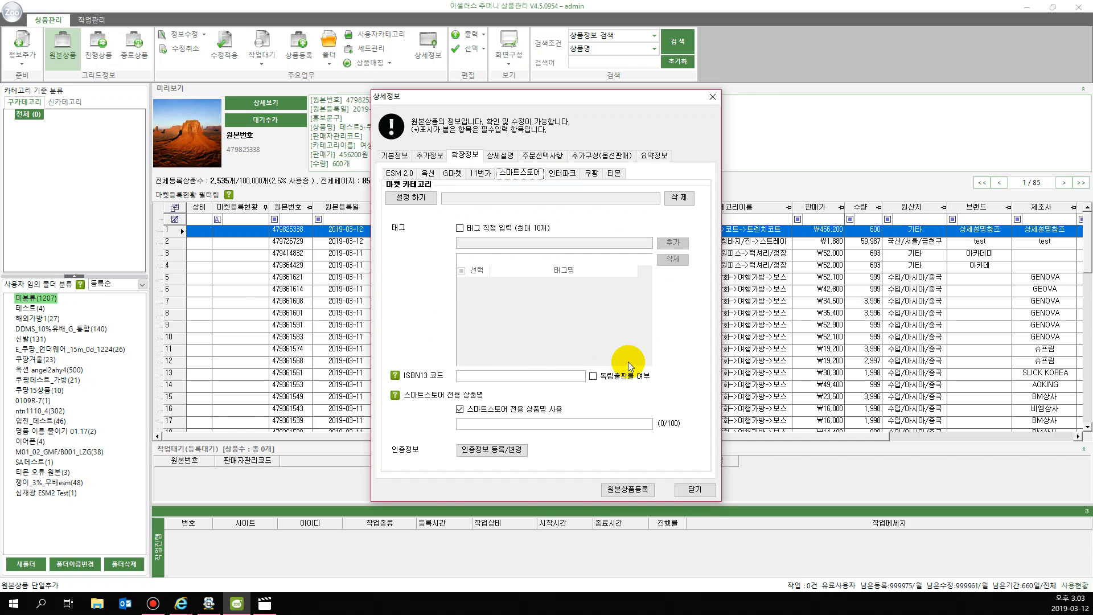
{"action": "left_click", "coordinate": [490, 229]}
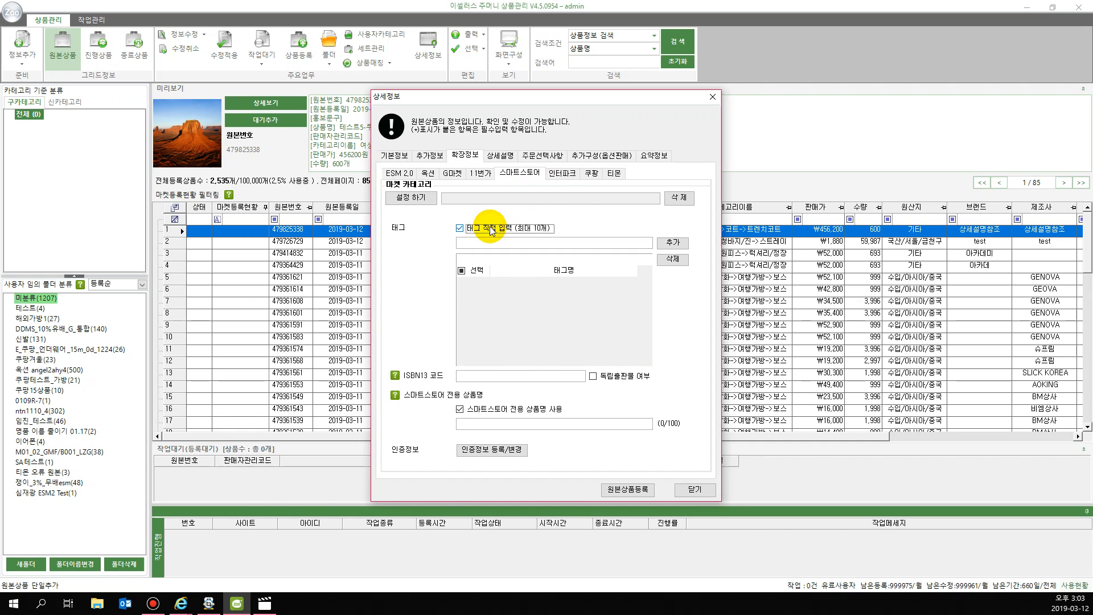
{"action": "left_click", "coordinate": [471, 245]}
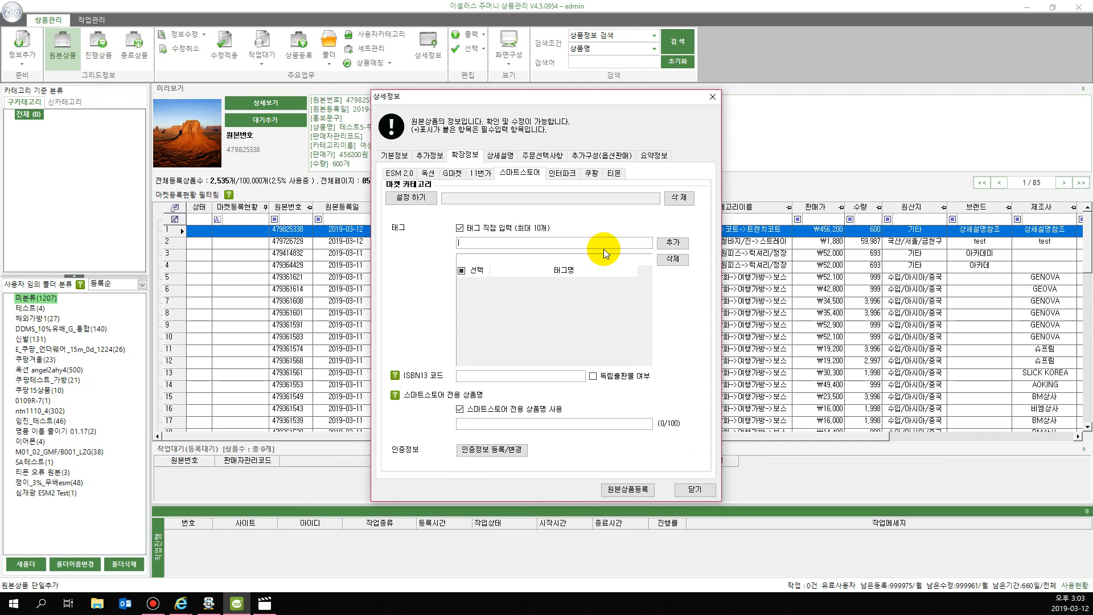
{"action": "type", "text": "휴가지모자,여자모자,20대여자모자"}
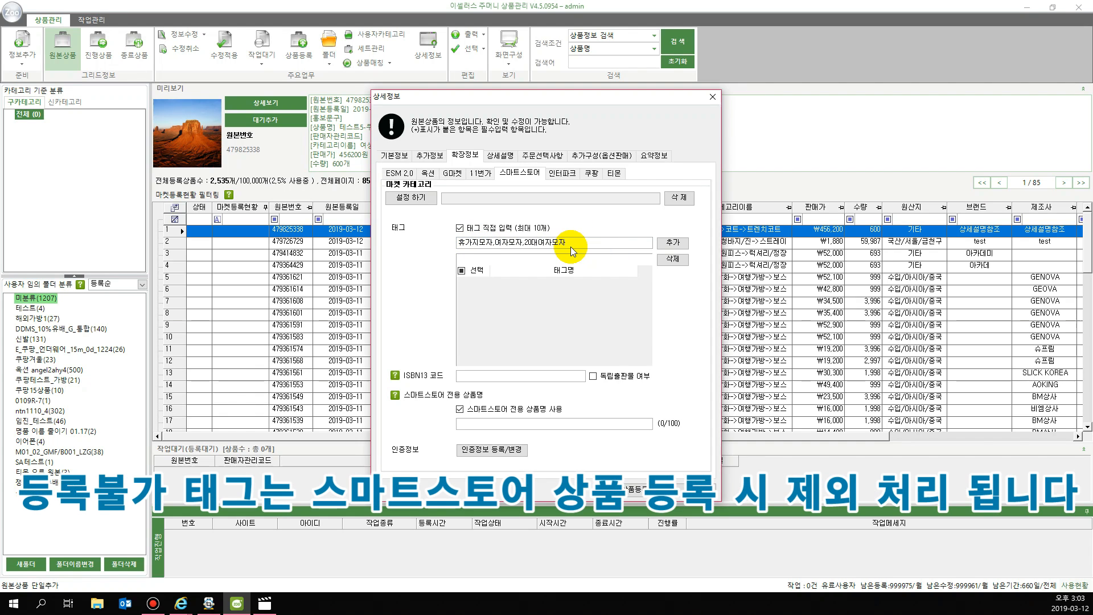
{"action": "left_click", "coordinate": [674, 244]}
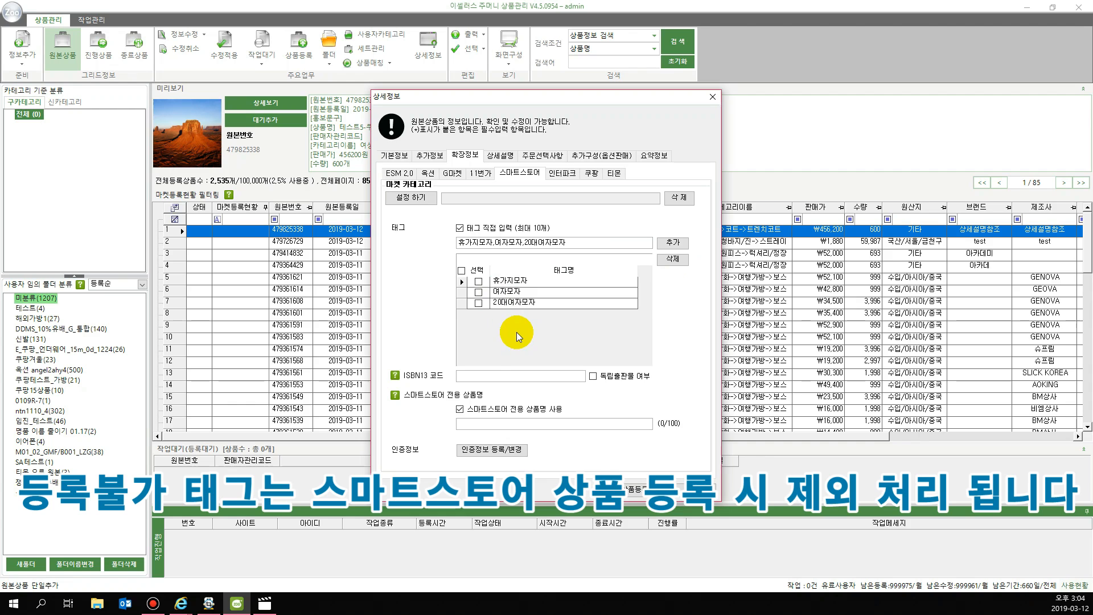
Review the 인터파크, 쿠팡 and 티몬 extended information, the category in the basic information, and the 스마트스토어 market category.
{"action": "left_click", "coordinate": [569, 176]}
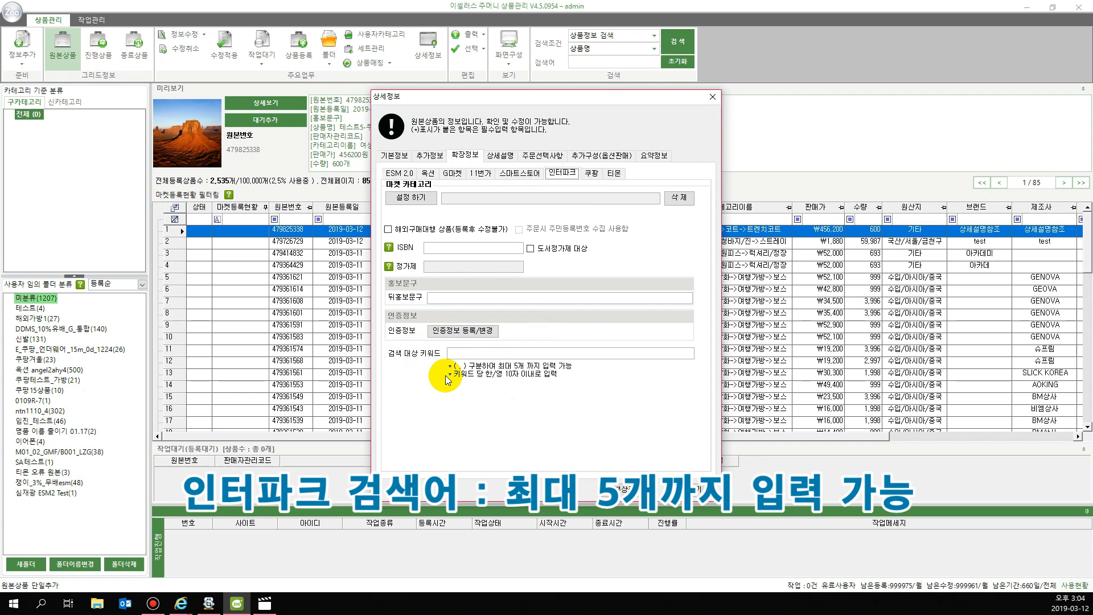
{"action": "left_click", "coordinate": [591, 173]}
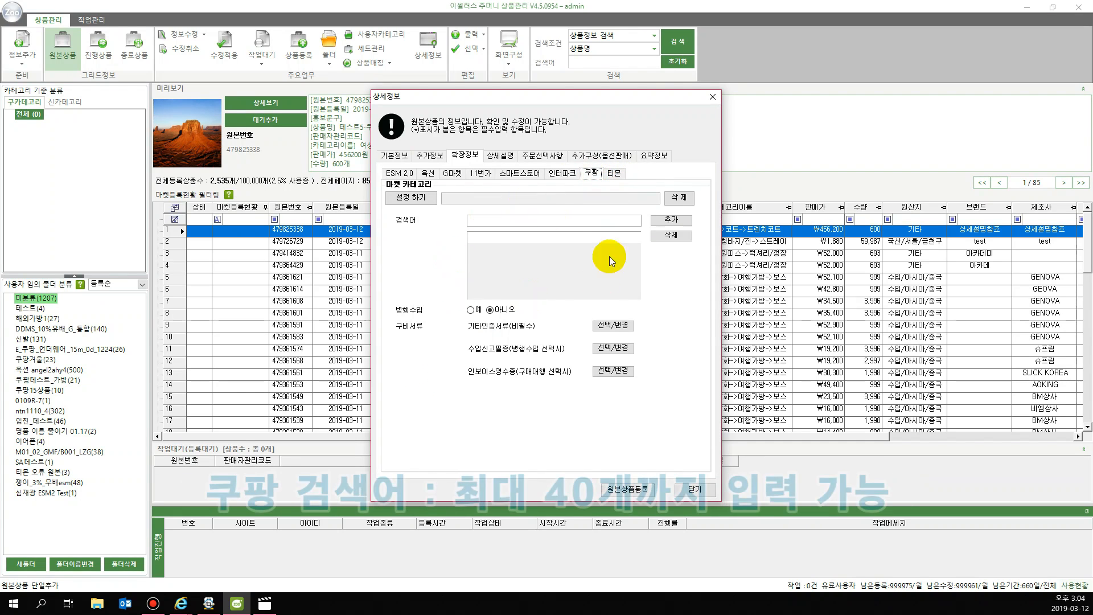
{"action": "left_click", "coordinate": [614, 173]}
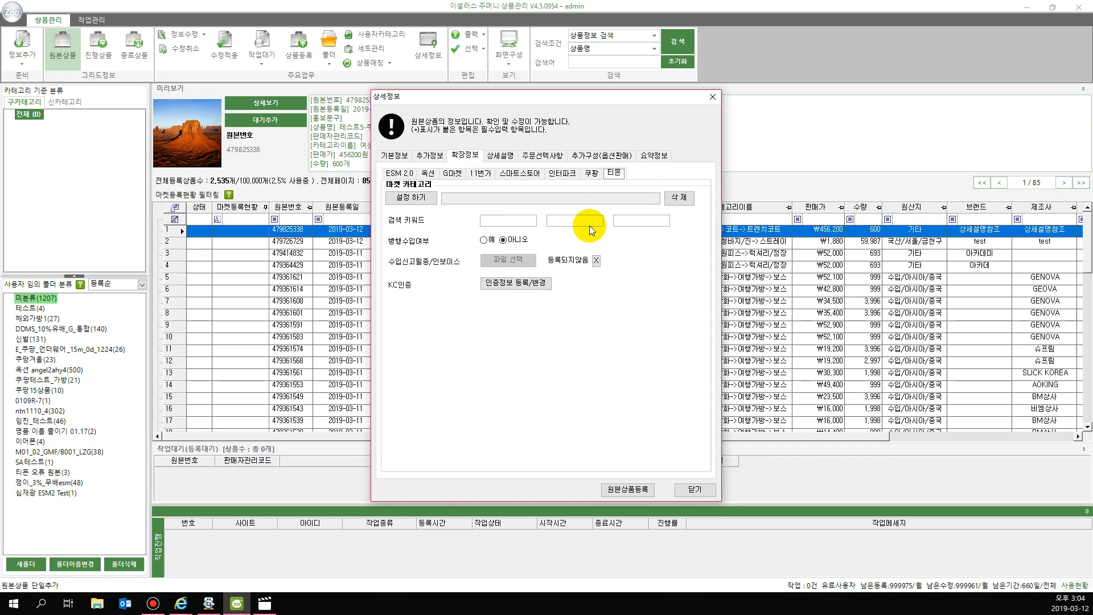
{"action": "left_click", "coordinate": [596, 176]}
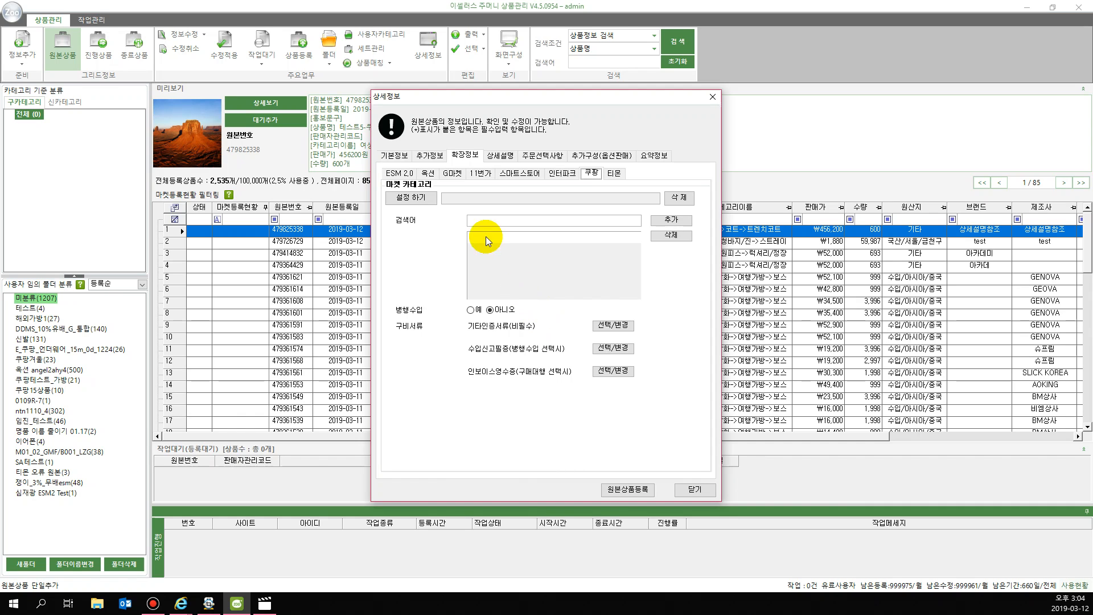
{"action": "left_click", "coordinate": [394, 155]}
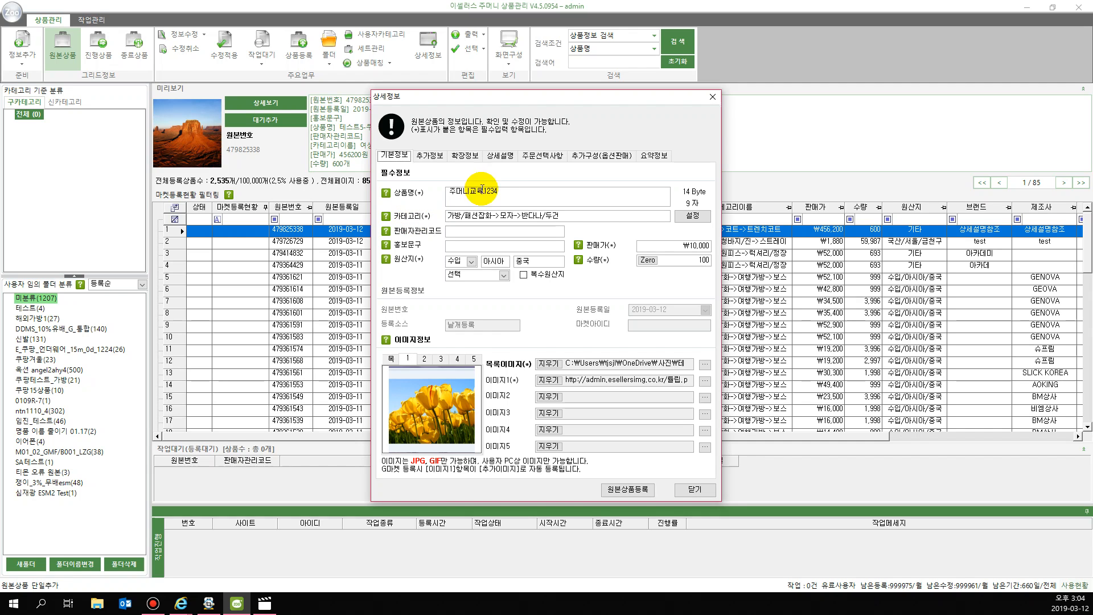
{"action": "left_click", "coordinate": [465, 155]}
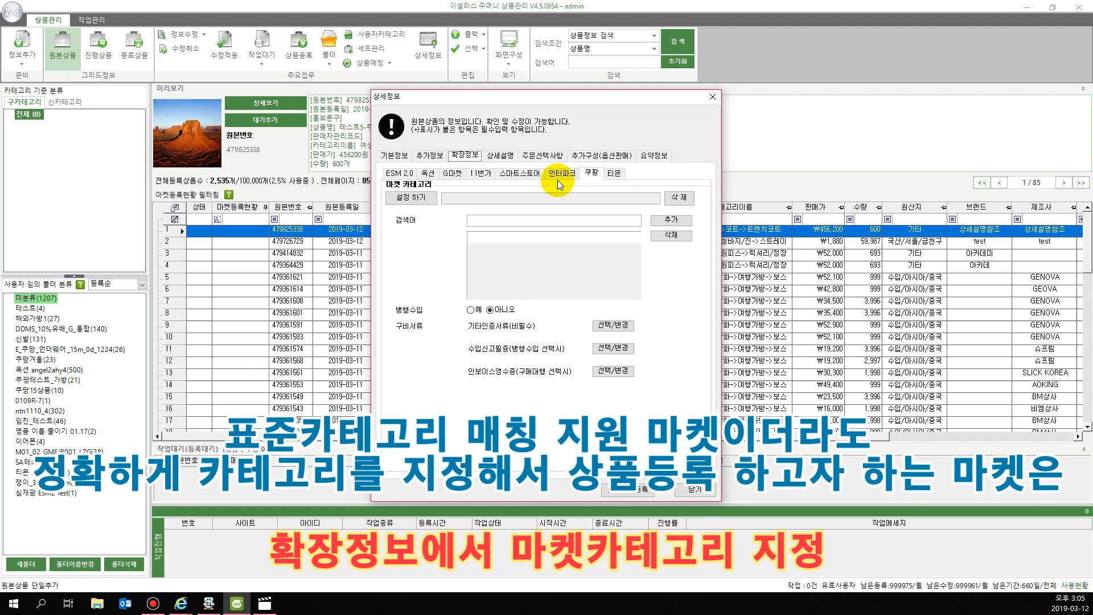
{"action": "left_click", "coordinate": [521, 174]}
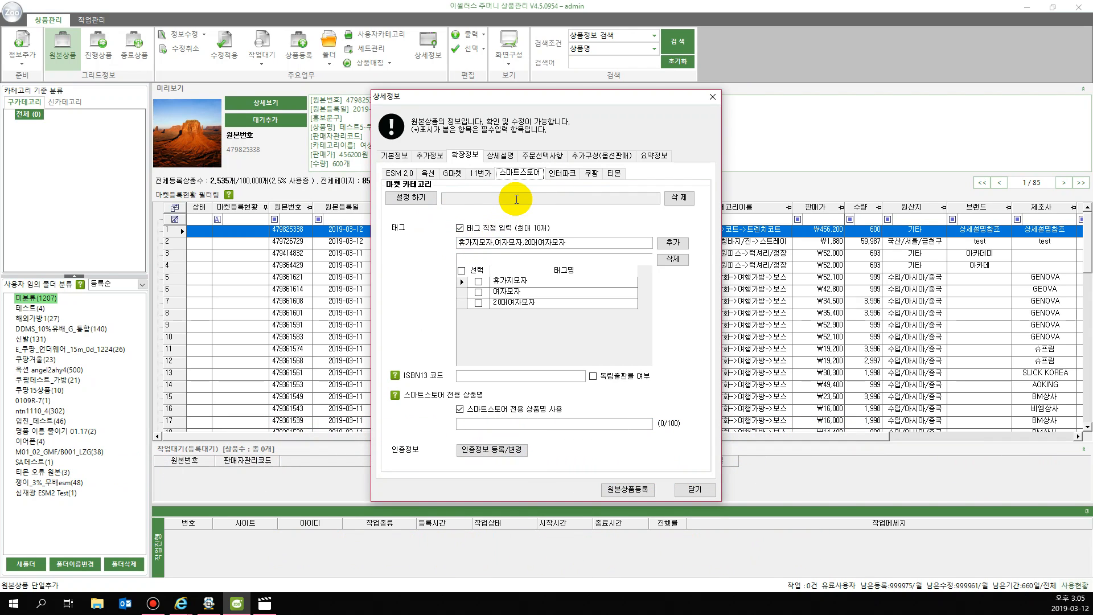
{"action": "left_click", "coordinate": [498, 159]}
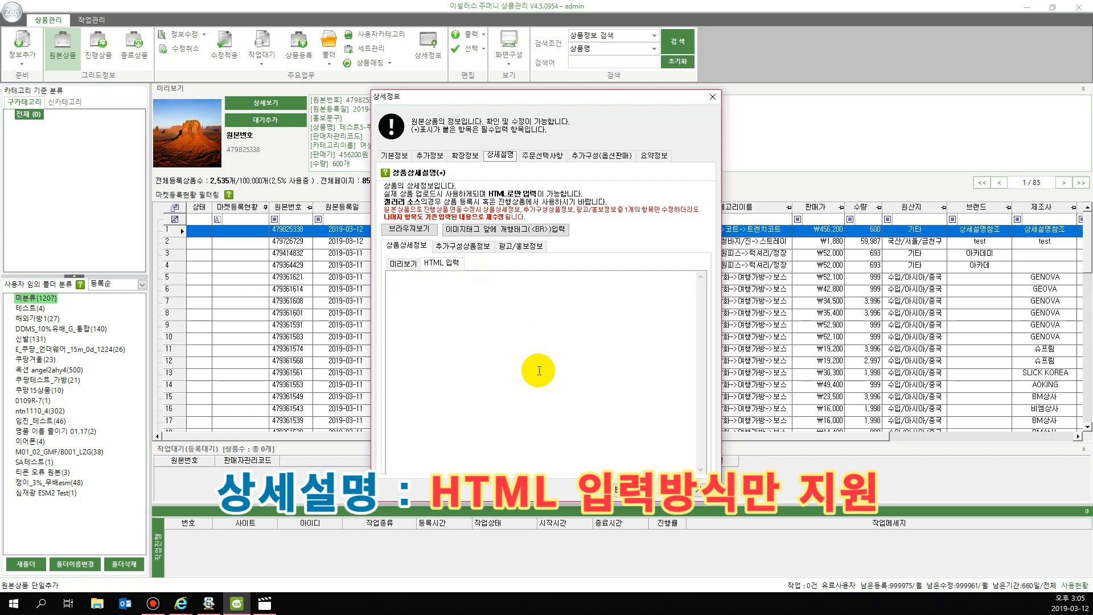
{"action": "left_click", "coordinate": [513, 348]}
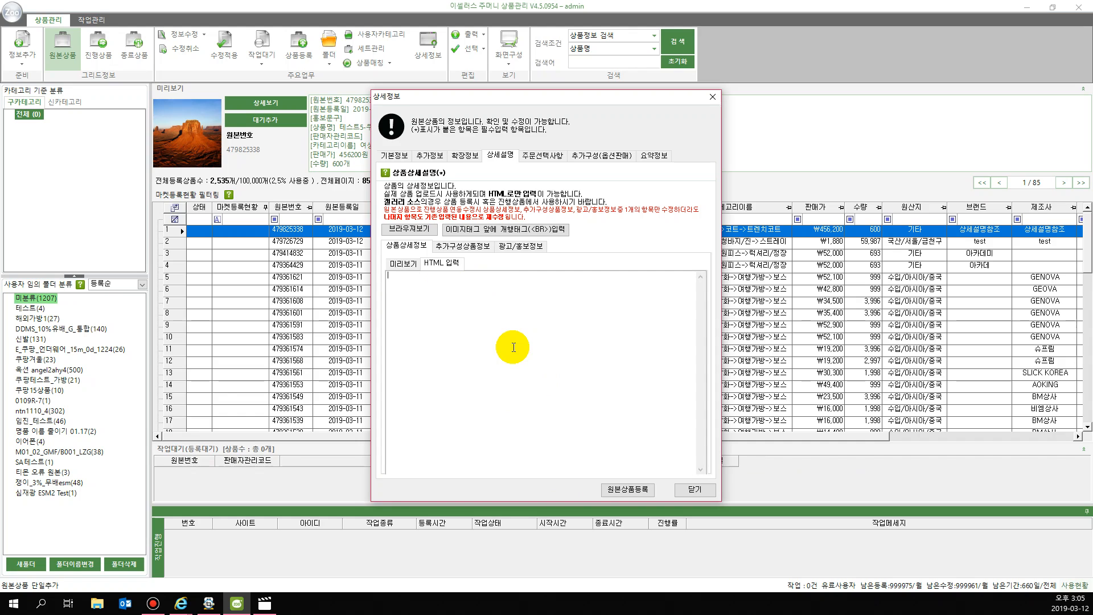
{"action": "type", "text": "<ㅑ"}
{"action": "key", "text": "BackSpace"}
{"action": "type", "text": "img src=\""}
{"action": "type", "text": "http://admin.esellersimg.co.kr/튤립.png"}
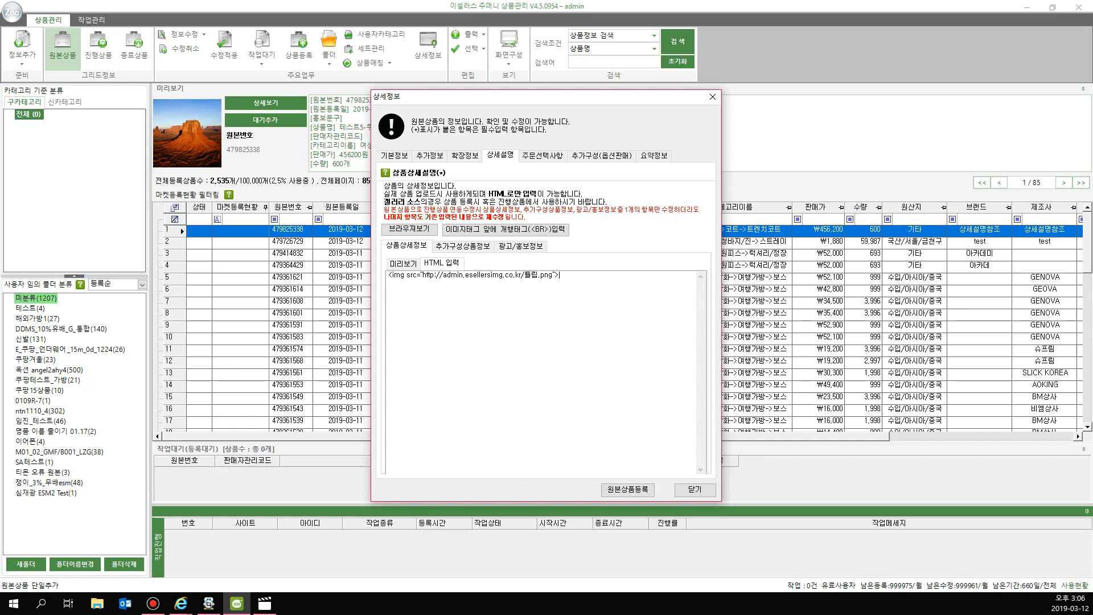
{"action": "left_click_drag", "start_coordinate": [573, 276], "coordinate": [382, 275]}
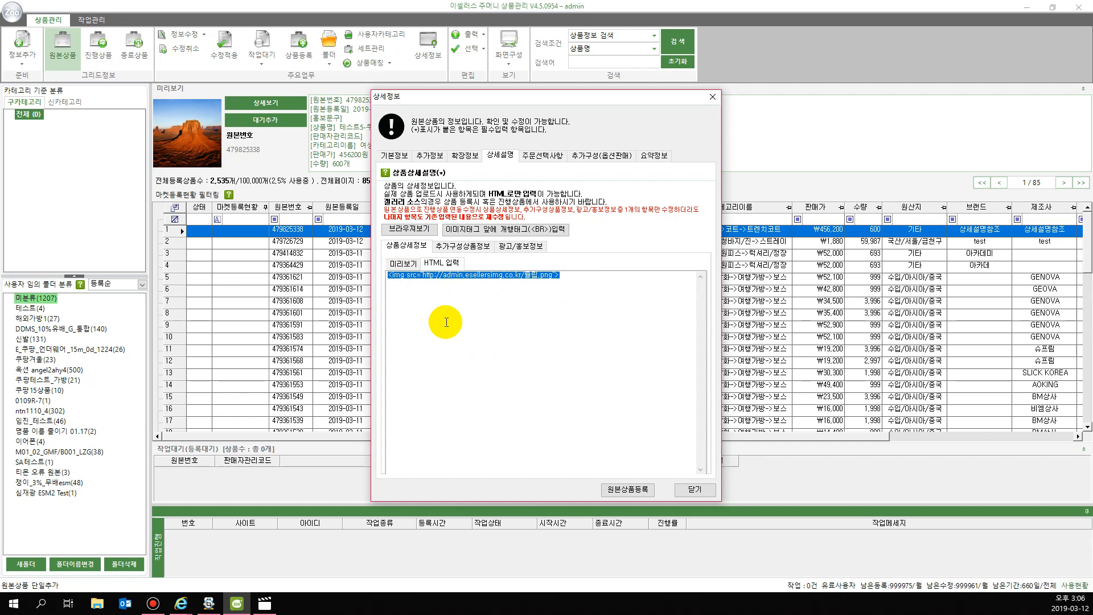
{"action": "left_click", "coordinate": [402, 263]}
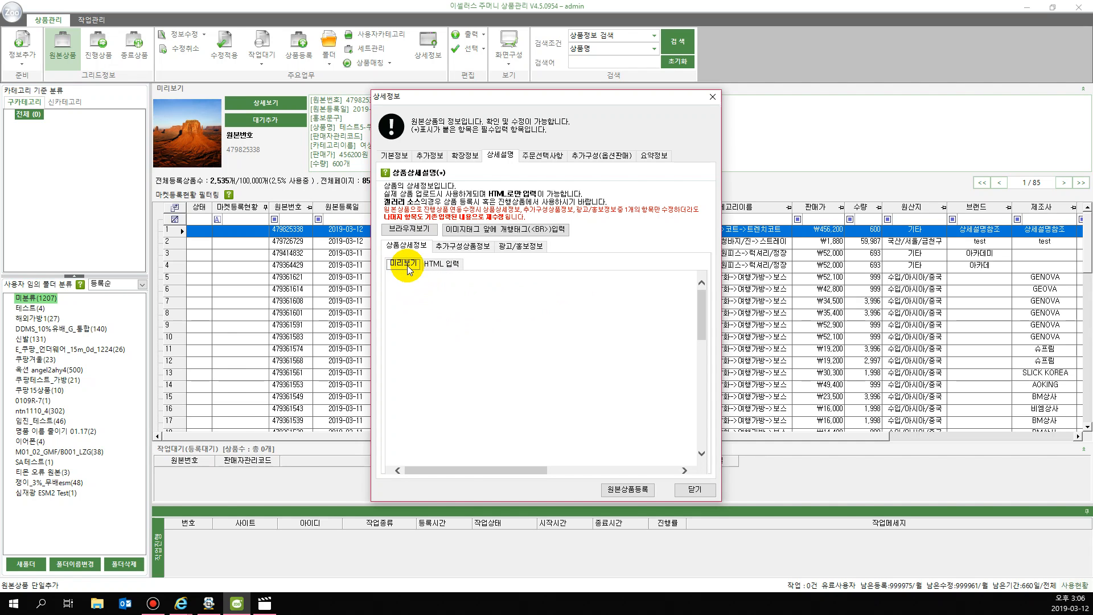
{"action": "mouse_move", "coordinate": [702, 313]}
{"action": "left_mouse_down"}
{"action": "mouse_move", "coordinate": [701, 428]}
{"action": "mouse_move", "coordinate": [705, 343]}
{"action": "mouse_move", "coordinate": [692, 298]}
{"action": "left_mouse_up"}
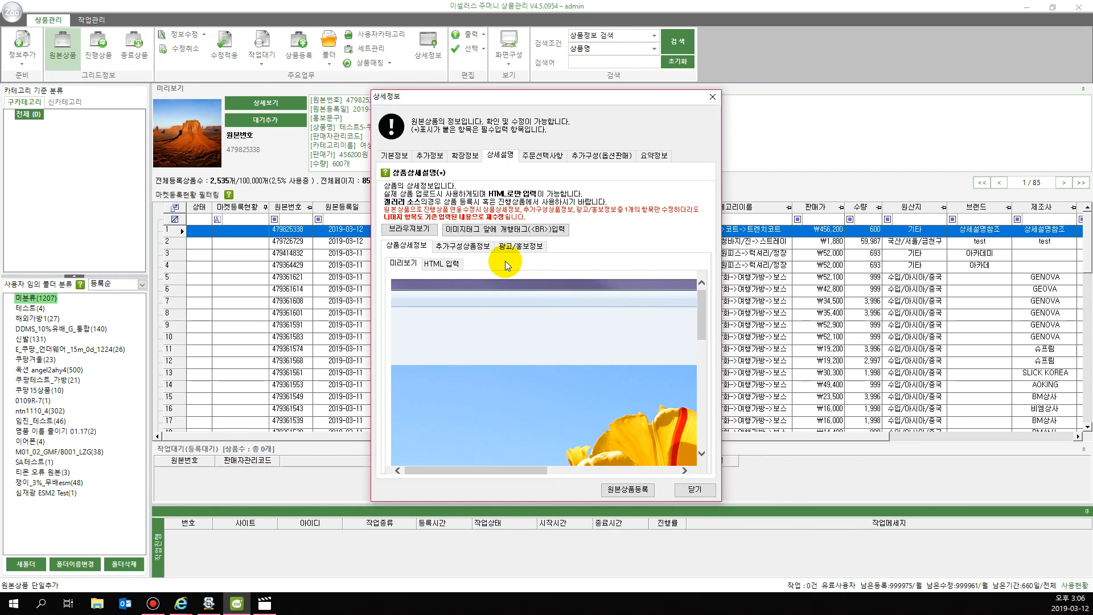
Examine the HTML entry areas for 추가구성상품정보 and 광고/홍보정보 in the detailed description.
{"action": "left_click", "coordinate": [489, 250]}
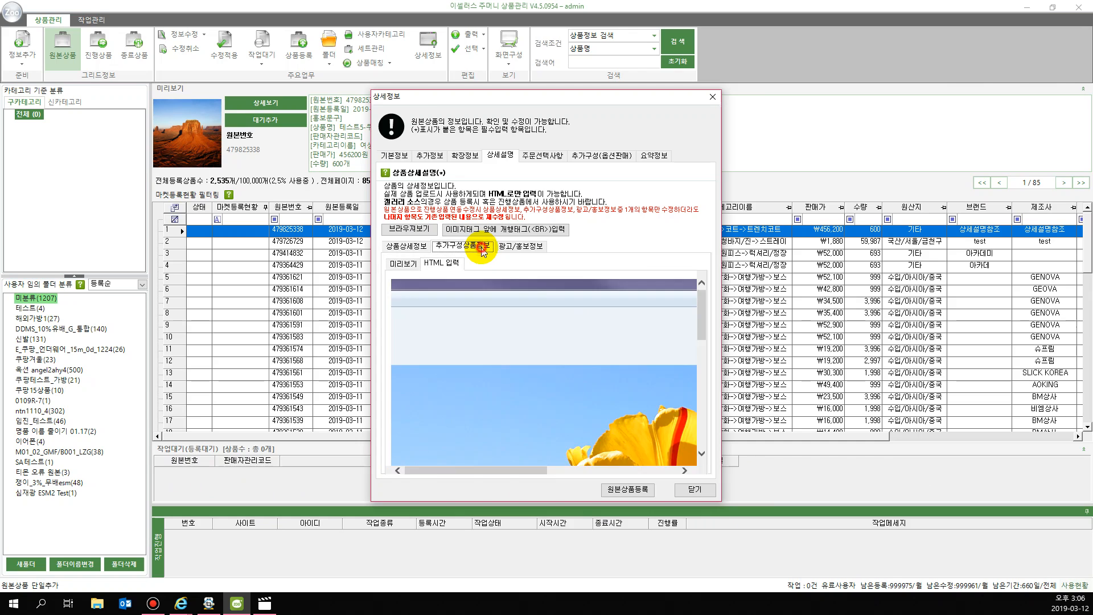
{"action": "left_click", "coordinate": [519, 247]}
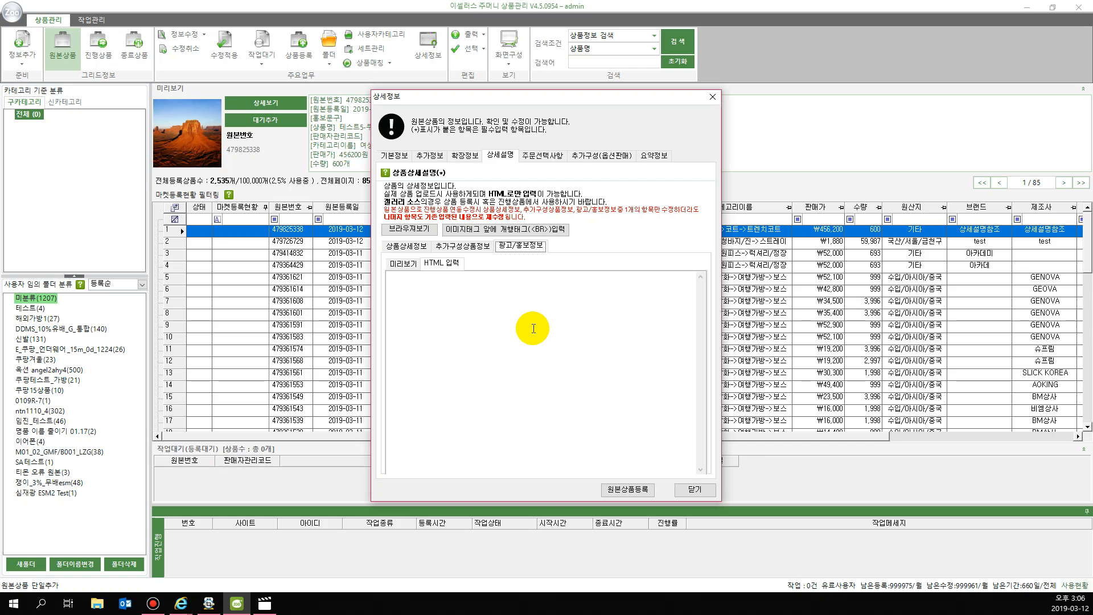
{"action": "left_click", "coordinate": [480, 246]}
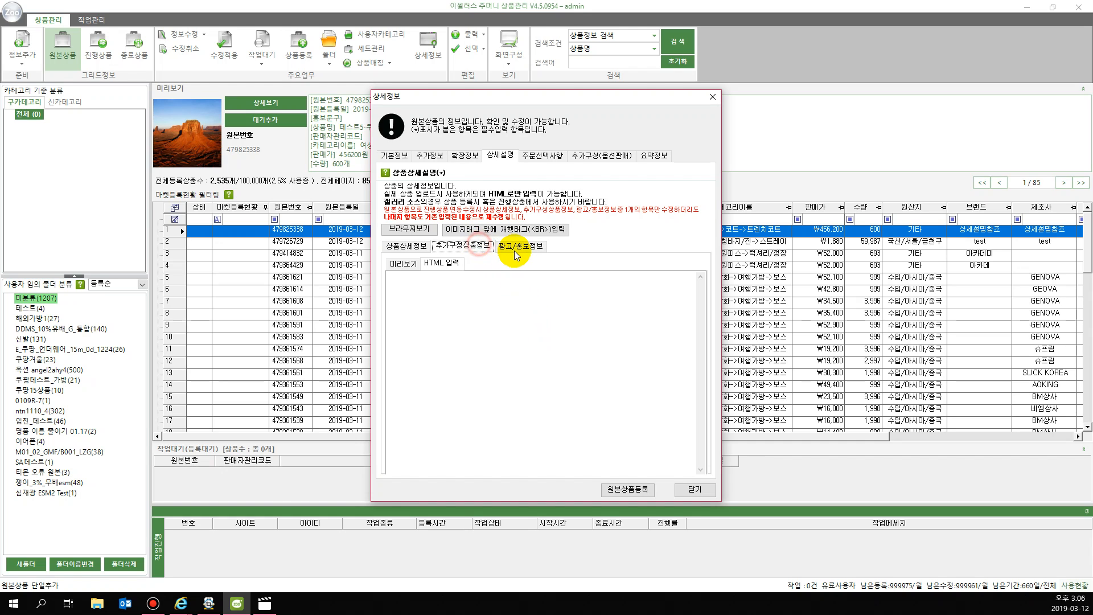
{"action": "left_click", "coordinate": [522, 249]}
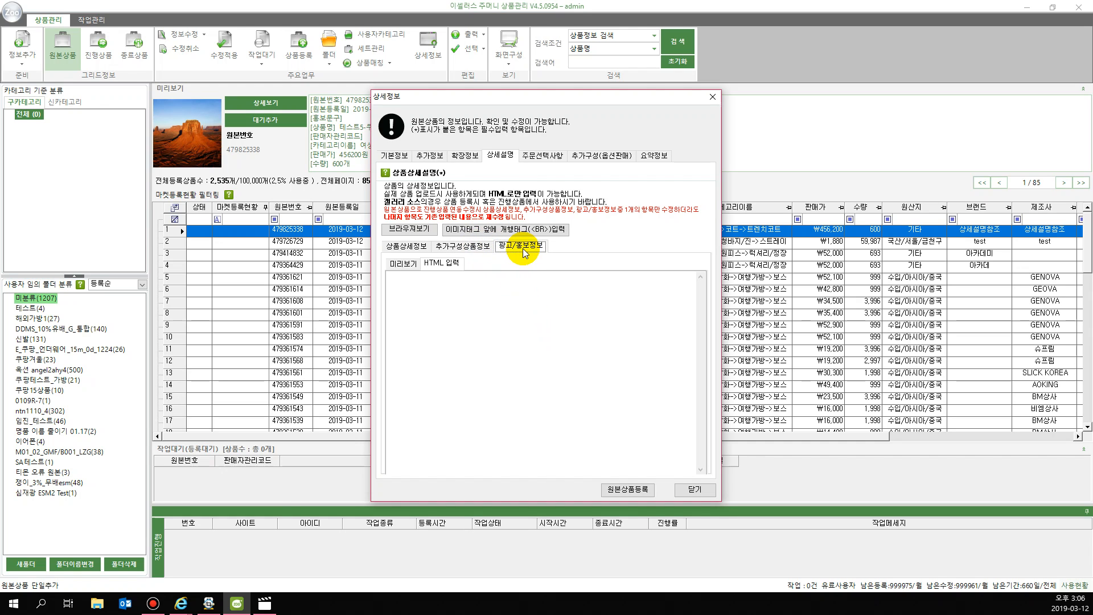
{"action": "left_click", "coordinate": [485, 248]}
{"action": "left_click", "coordinate": [531, 248]}
Try a 구매자 작성형 order option with the prompt text 이니셜을 입력해주세요, and switch that option type off.
{"action": "left_click", "coordinate": [538, 162]}
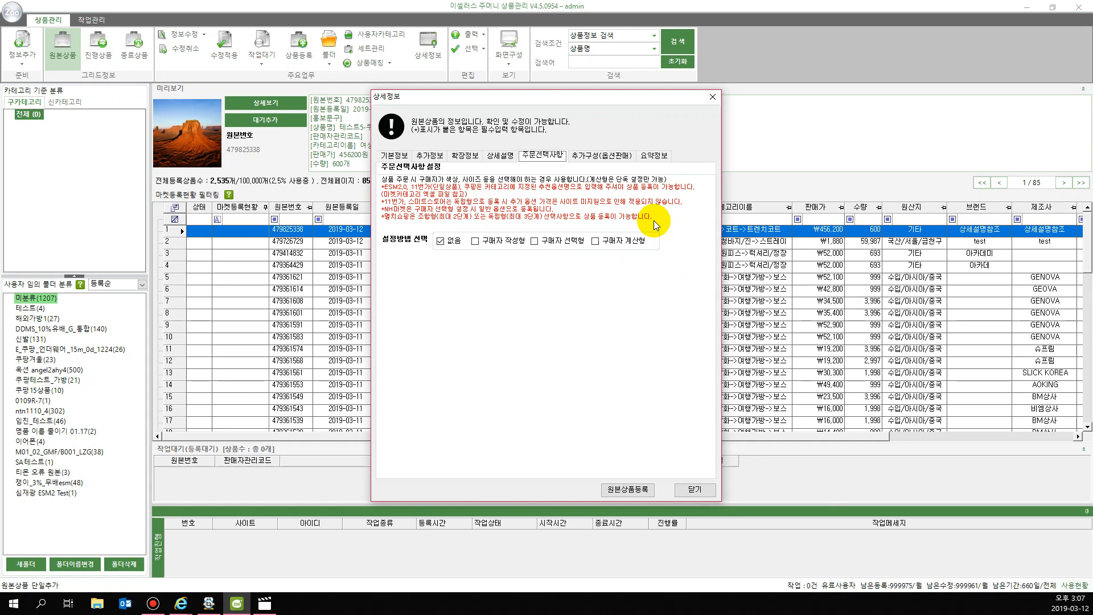
{"action": "left_click", "coordinate": [496, 243]}
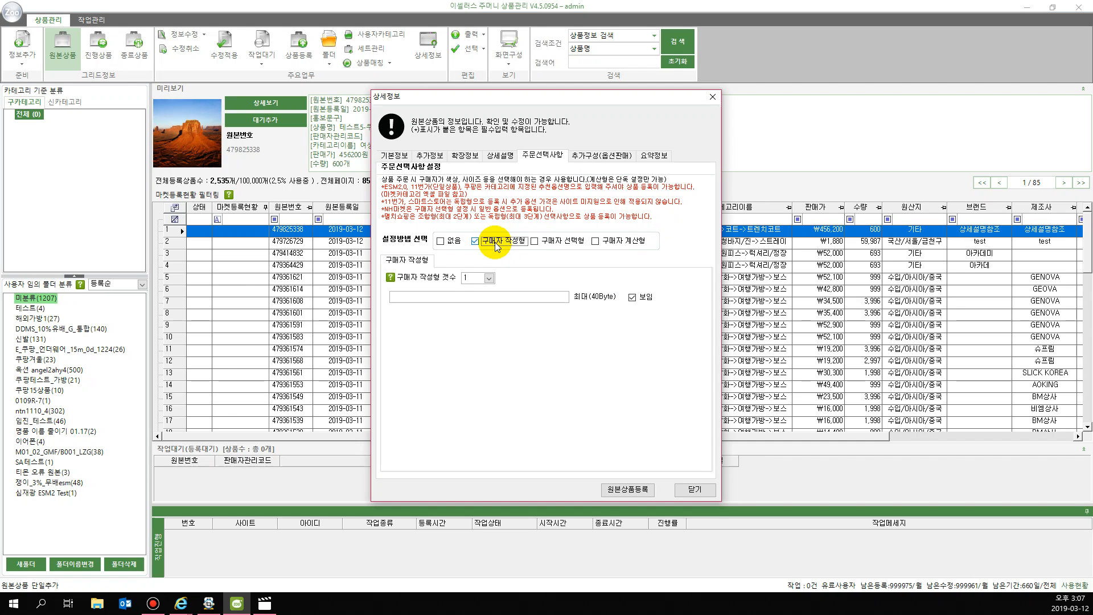
{"action": "left_click", "coordinate": [458, 295]}
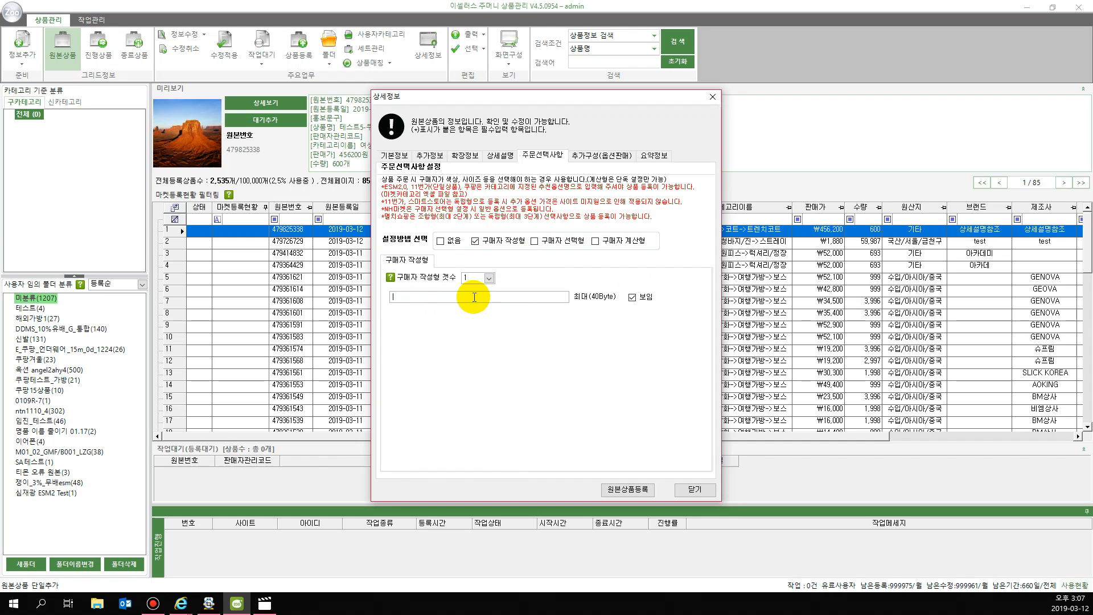
{"action": "type", "text": "이니셜을 입력해주세요"}
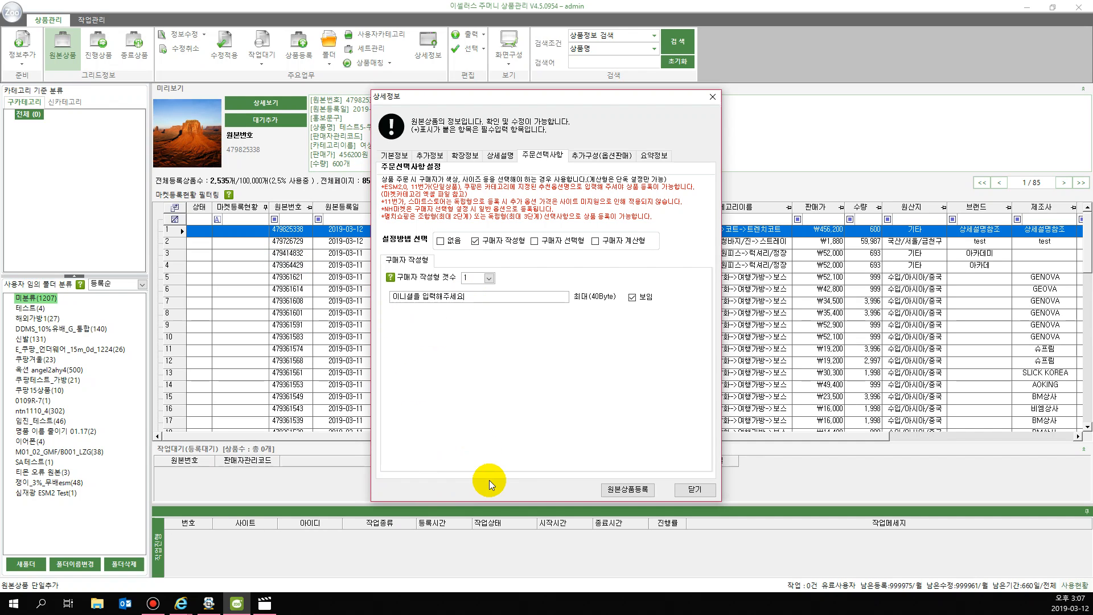
{"action": "left_click", "coordinate": [521, 245]}
Choose the 구매자 선택형 order option and define its first level as 색상 with 블랙,화이트,핑크.
{"action": "left_click", "coordinate": [555, 240]}
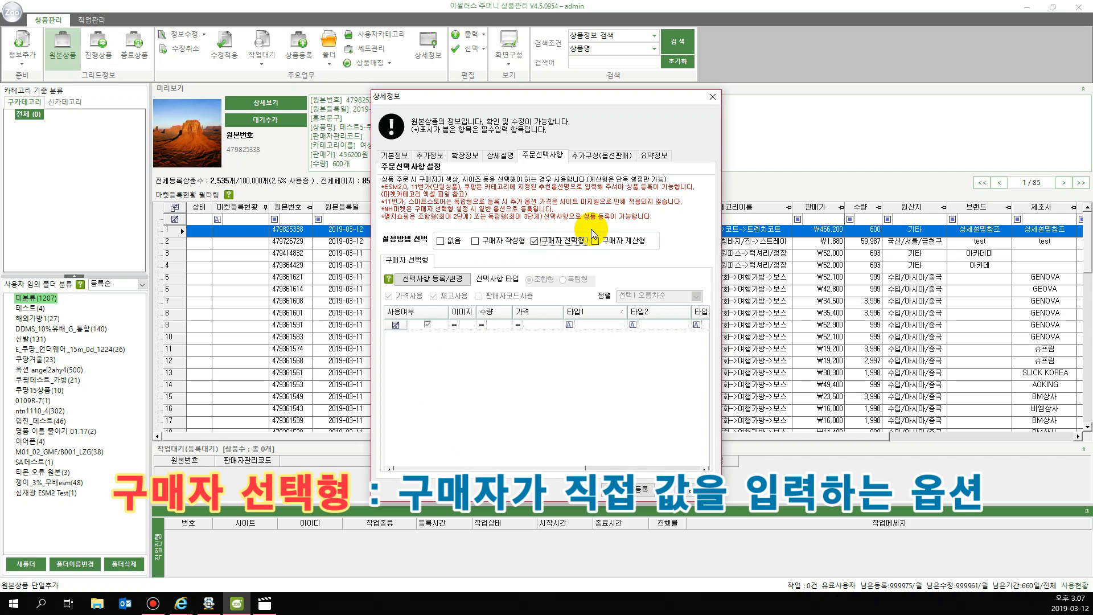
{"action": "left_click", "coordinate": [458, 283]}
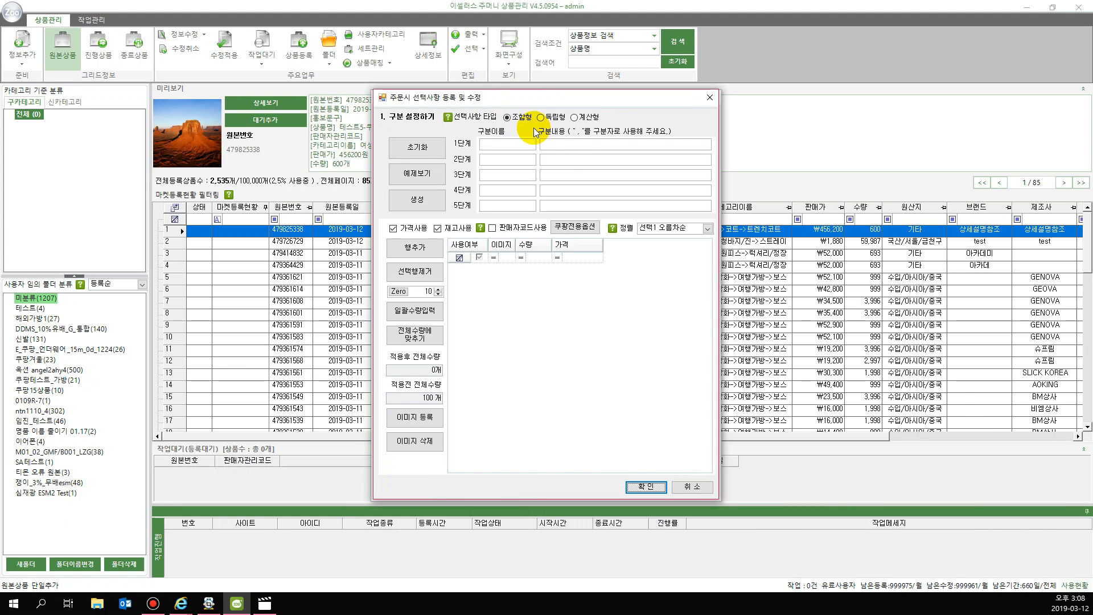
{"action": "left_click", "coordinate": [511, 146]}
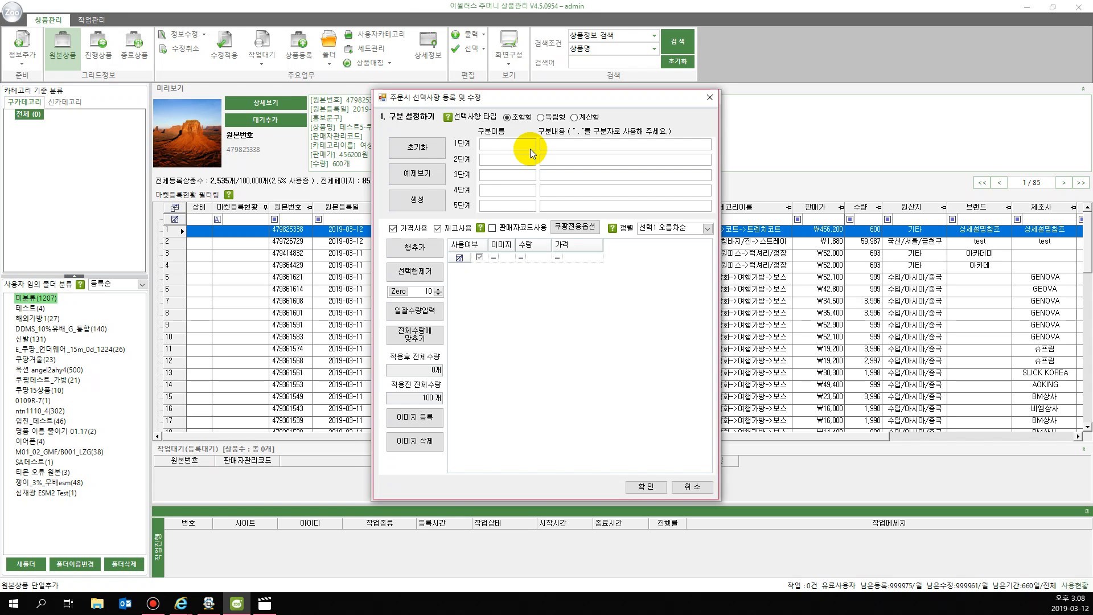
{"action": "type", "text": "색상"}
{"action": "key", "text": "Tab"}
{"action": "type", "text": "블랙,화이트,핑크"}
Define the second option level as 사이즈 with 90,95,100 and generate the option combinations.
{"action": "left_click", "coordinate": [498, 157]}
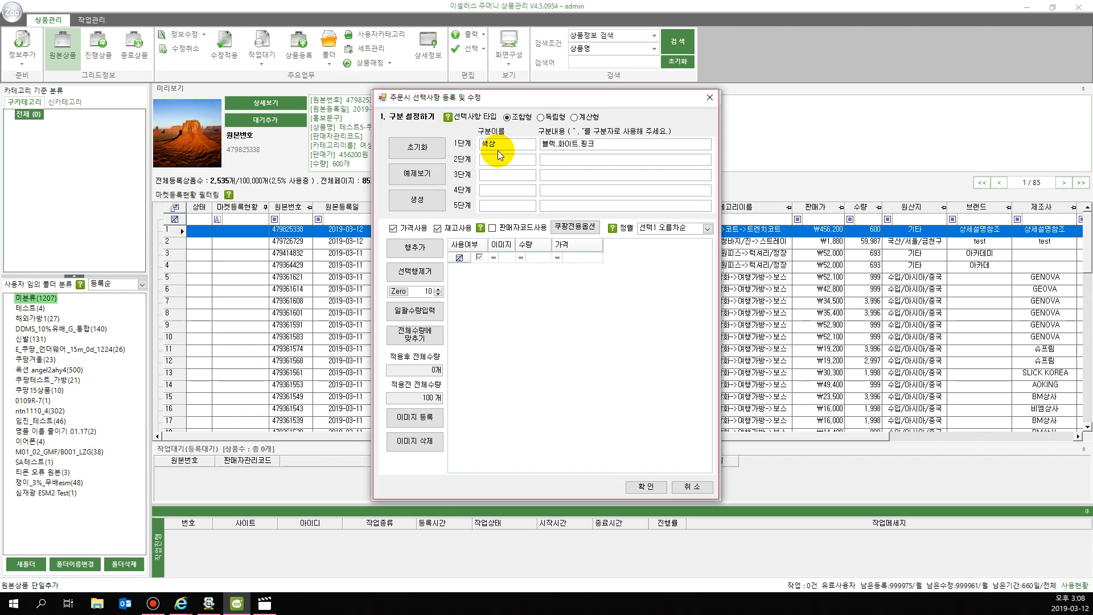
{"action": "type", "text": "ㅅㅏ이ㅈ"}
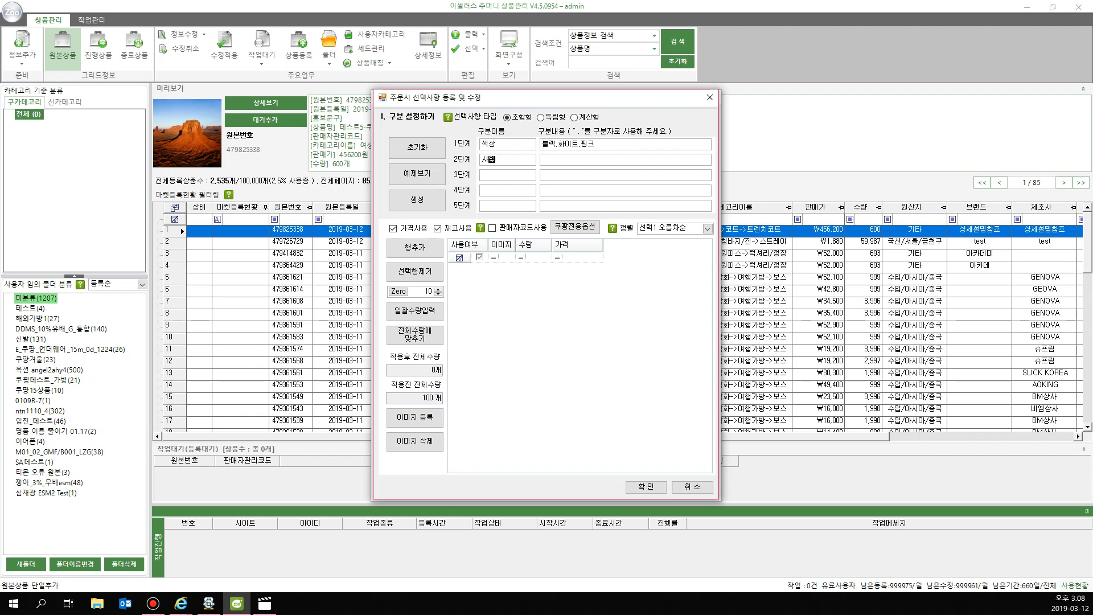
{"action": "type", "text": "ㅡ"}
{"action": "left_click", "coordinate": [555, 160]}
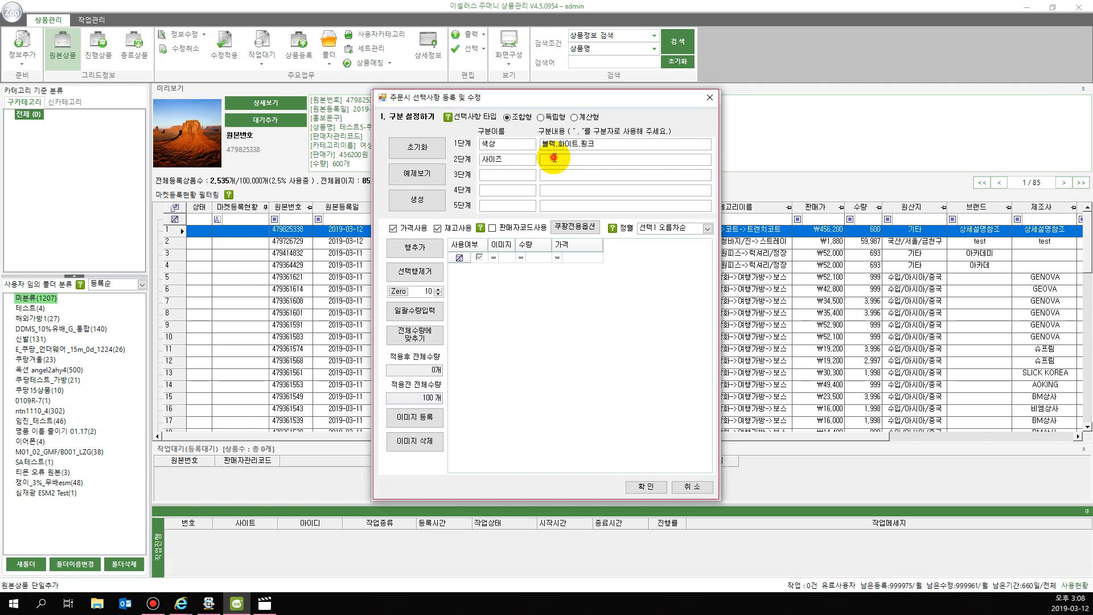
{"action": "type", "text": "9"}
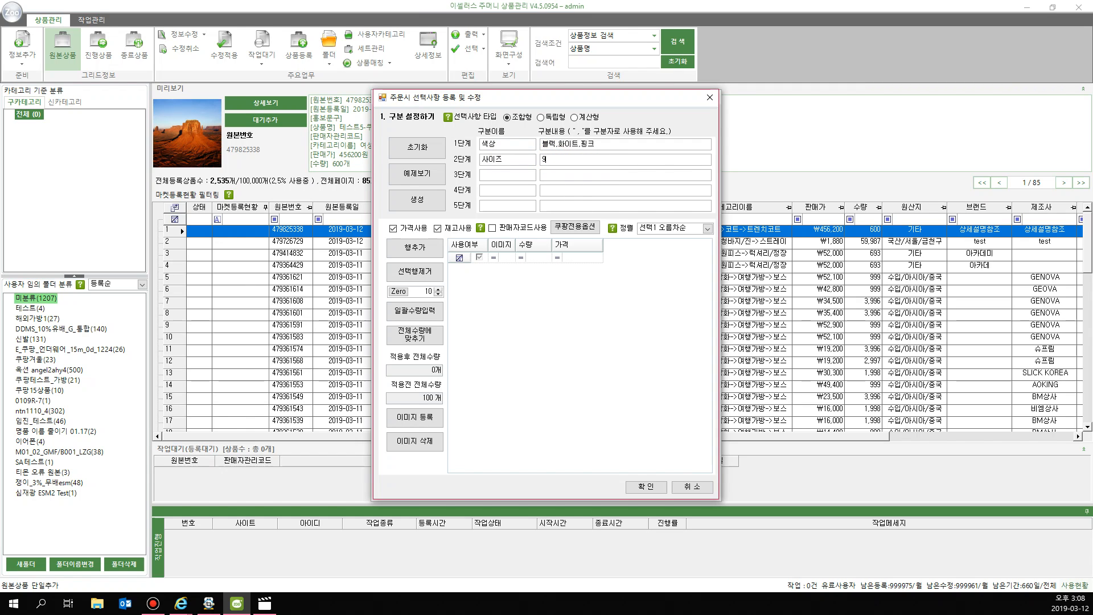
{"action": "type", "text": "0,95,10"}
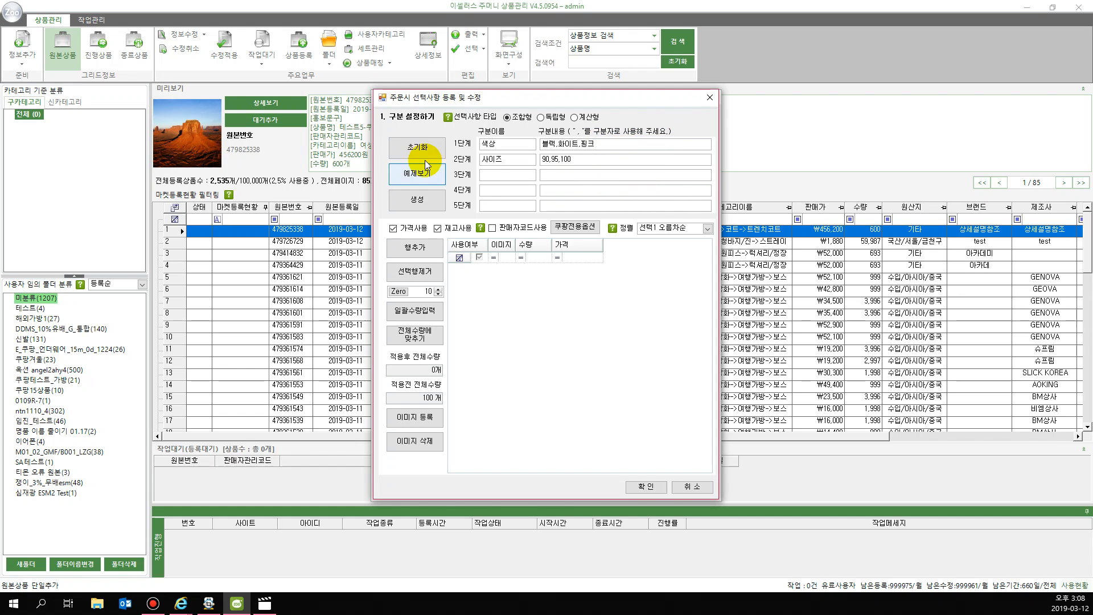
{"action": "left_click", "coordinate": [440, 209]}
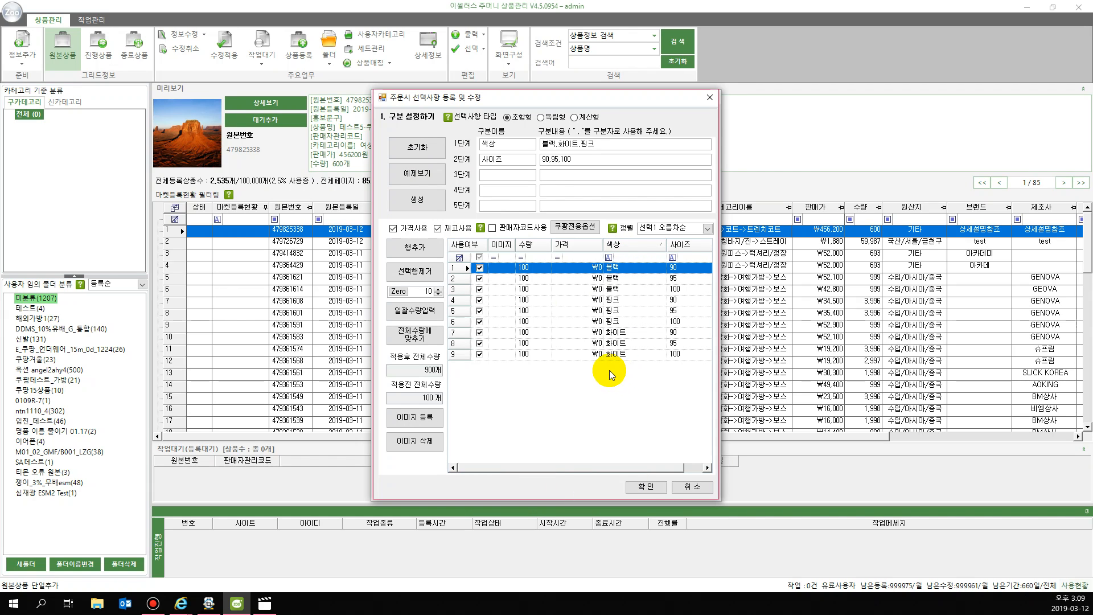
Set the additional price to 1000 for the size 100 option of each colour: 블랙, 핑크 and 화이트.
{"action": "left_click", "coordinate": [589, 289]}
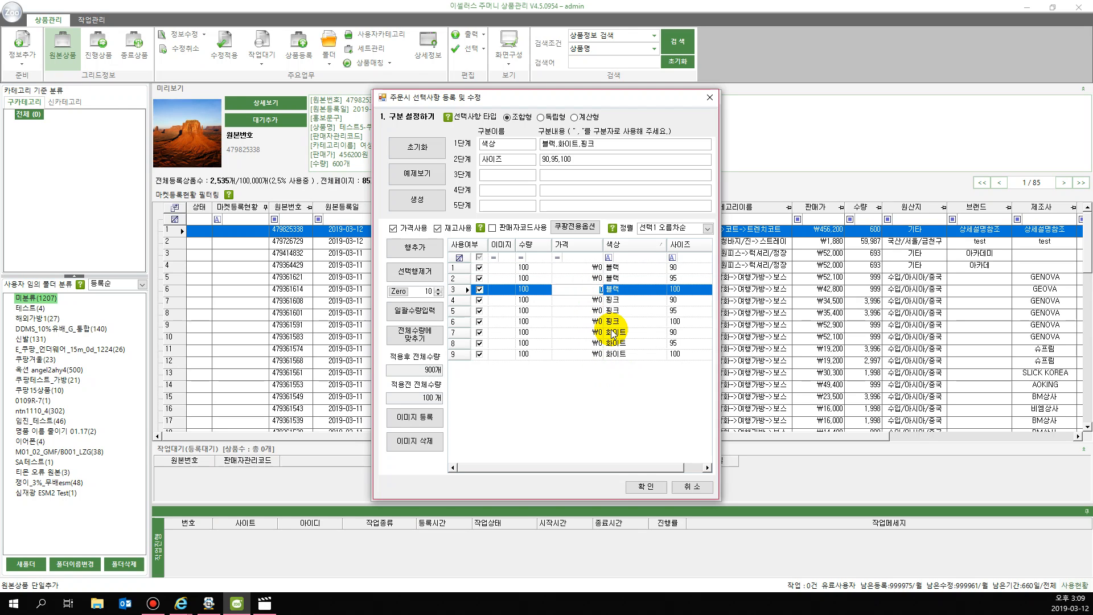
{"action": "type", "text": "1000"}
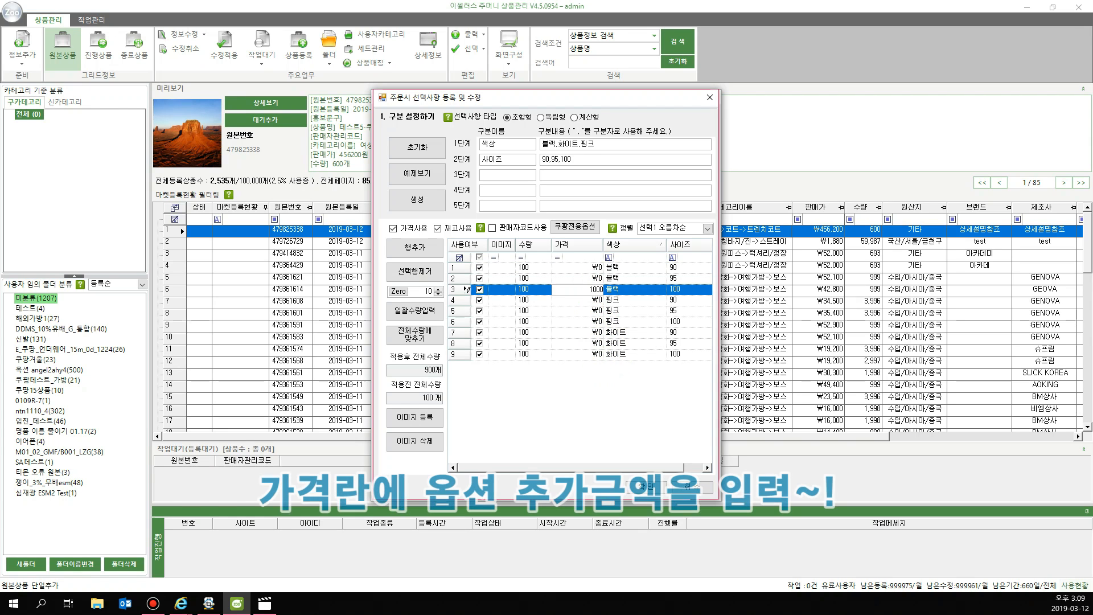
{"action": "left_click", "coordinate": [589, 322]}
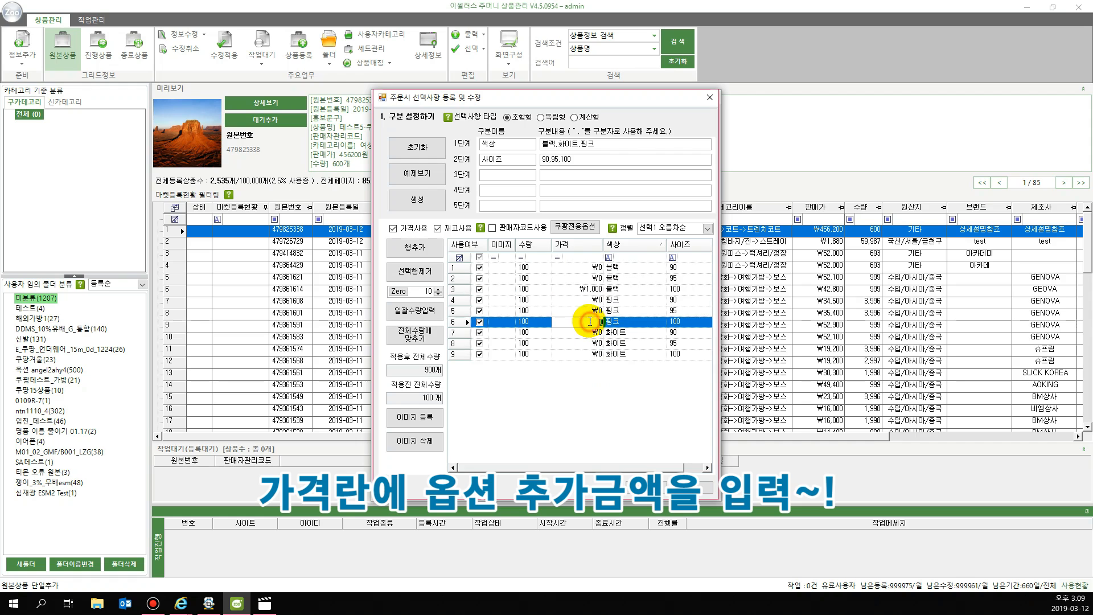
{"action": "type", "text": "1000"}
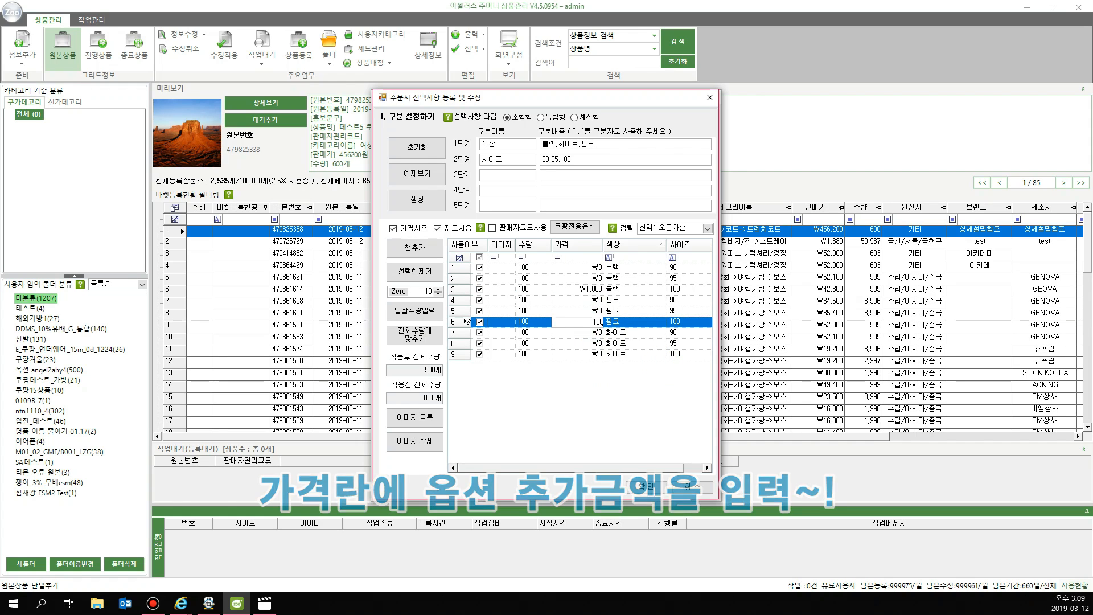
{"action": "left_click", "coordinate": [587, 354]}
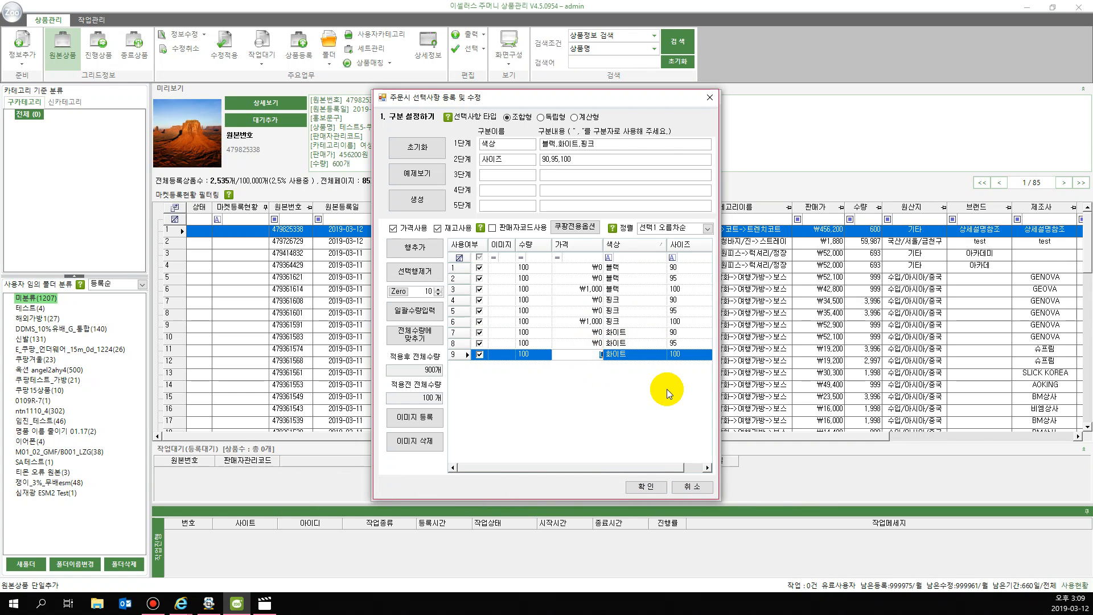
{"action": "type", "text": "1000"}
{"action": "left_click", "coordinate": [459, 353]}
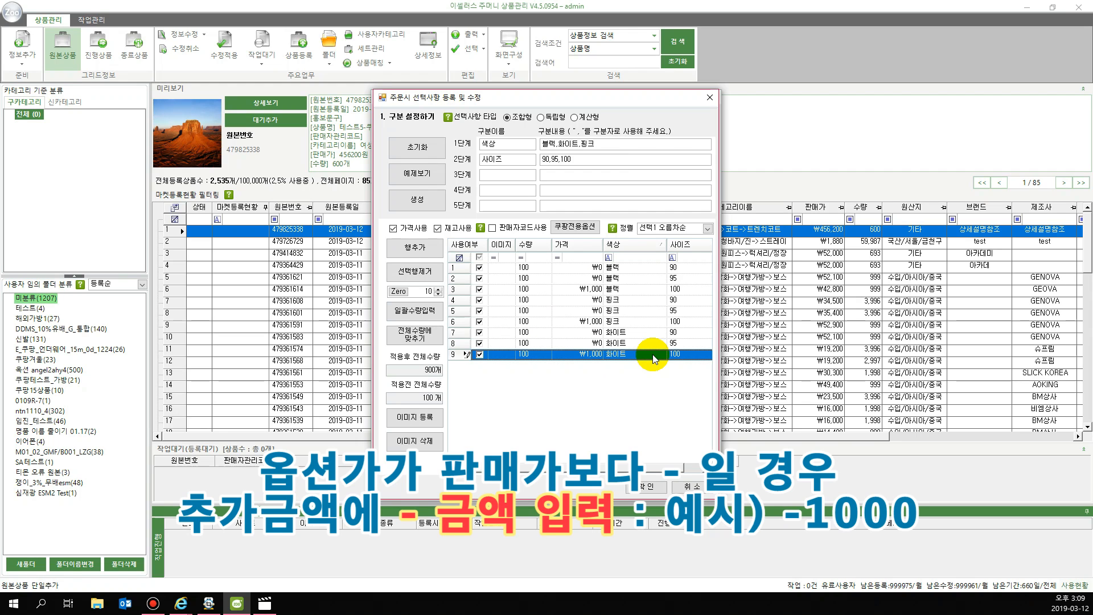
Set the additional price of the 블랙 size 90 option to -1000.
{"action": "left_click", "coordinate": [587, 267]}
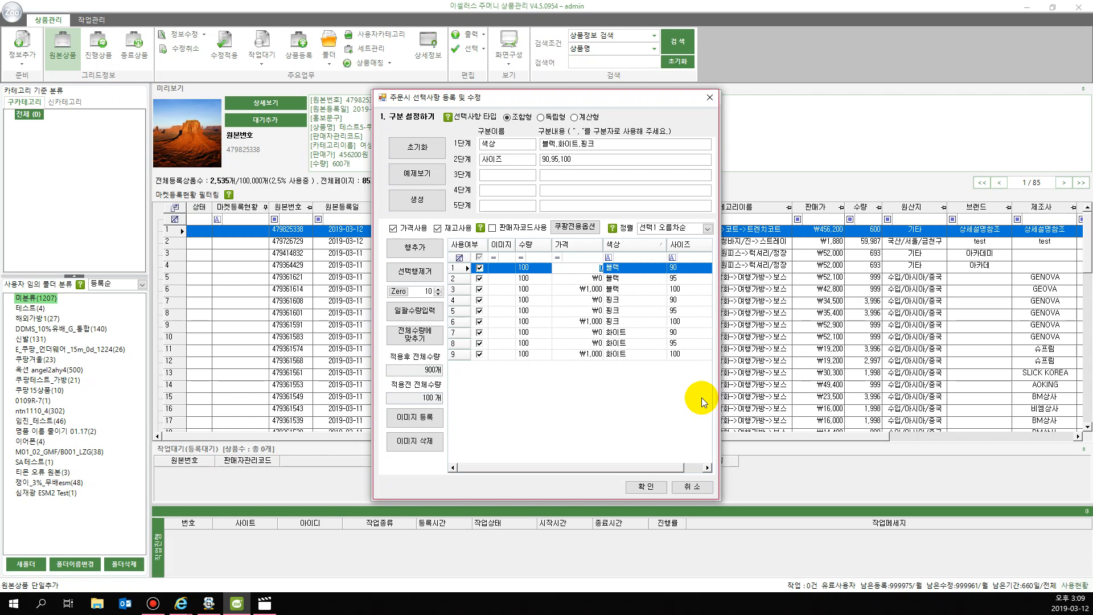
{"action": "type", "text": "-₩1,000"}
{"action": "left_click", "coordinate": [465, 272]}
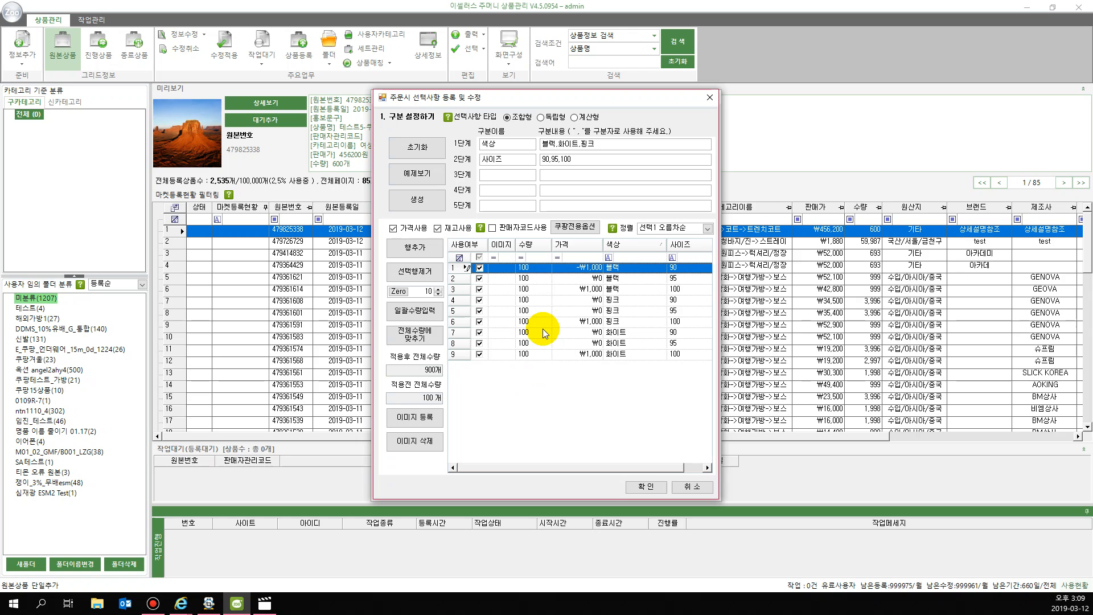
Set the 블랙 size 90 quantity to 200, and batch-apply a quantity of 50 to all option rows.
{"action": "left_click", "coordinate": [526, 267]}
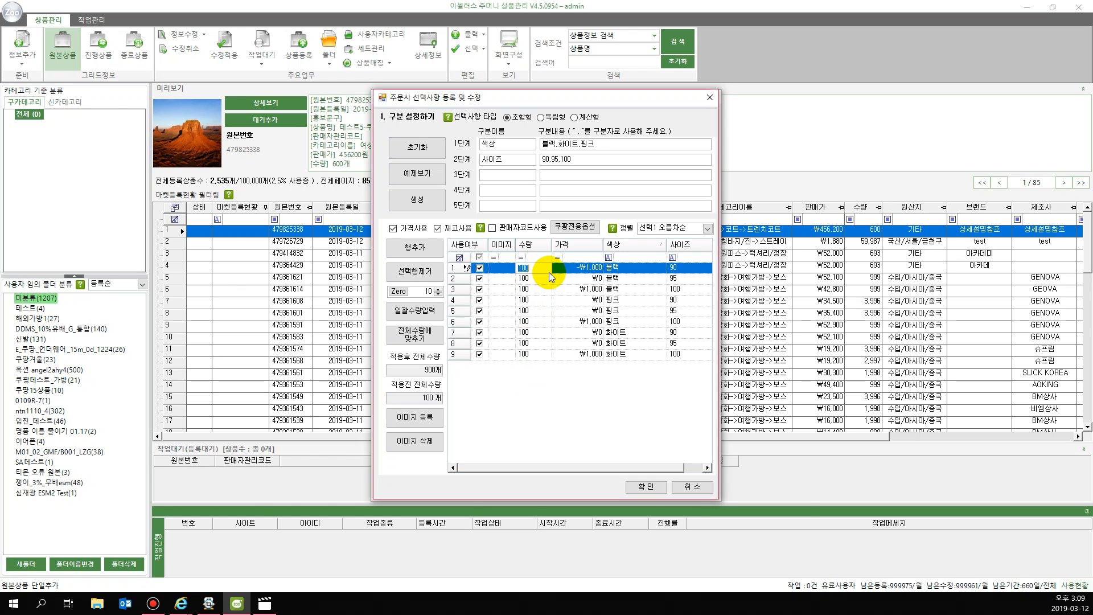
{"action": "type", "text": "200"}
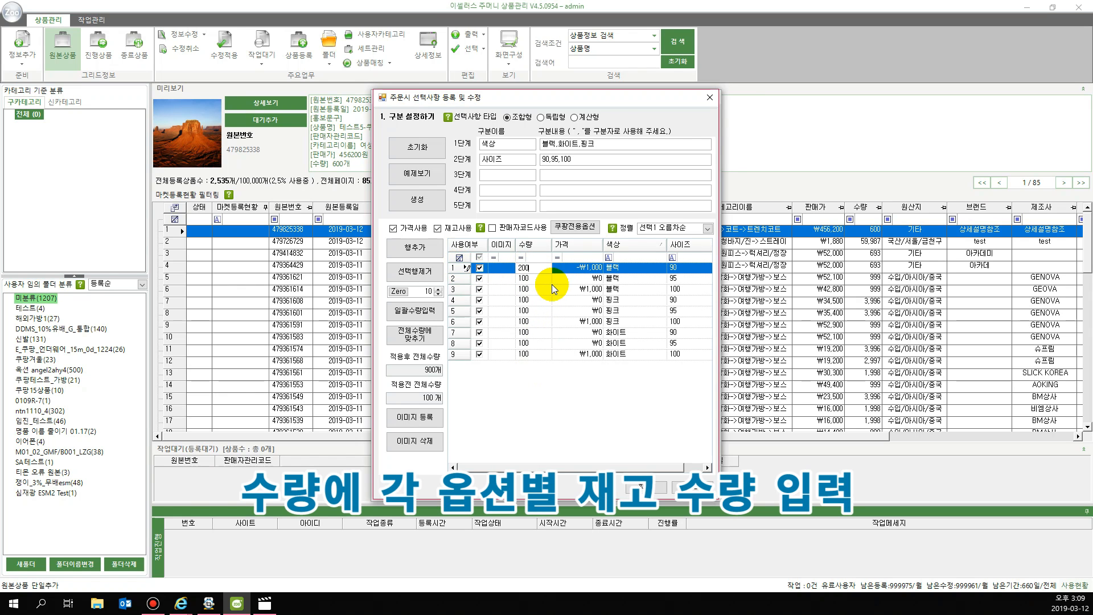
{"action": "left_click_drag", "start_coordinate": [462, 353], "coordinate": [458, 265]}
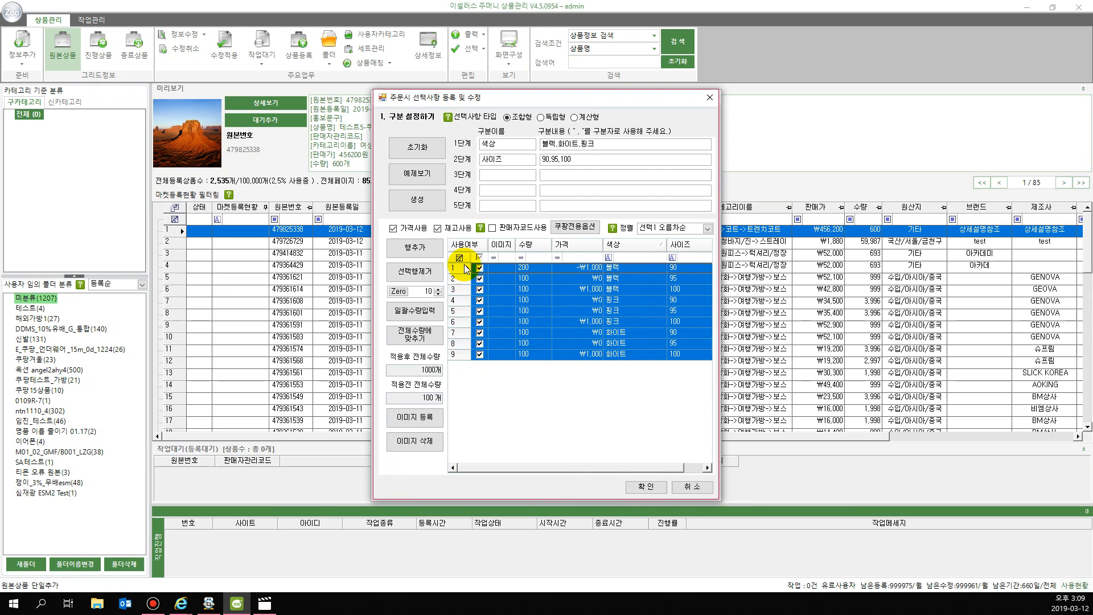
{"action": "left_click", "coordinate": [424, 291]}
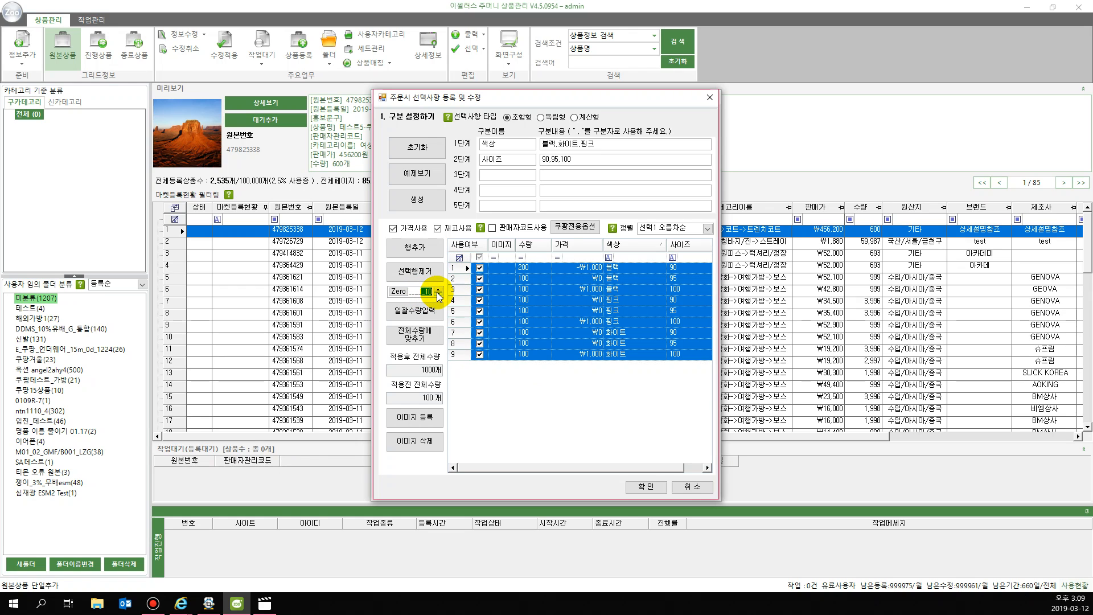
{"action": "type", "text": "50"}
{"action": "left_click", "coordinate": [431, 316]}
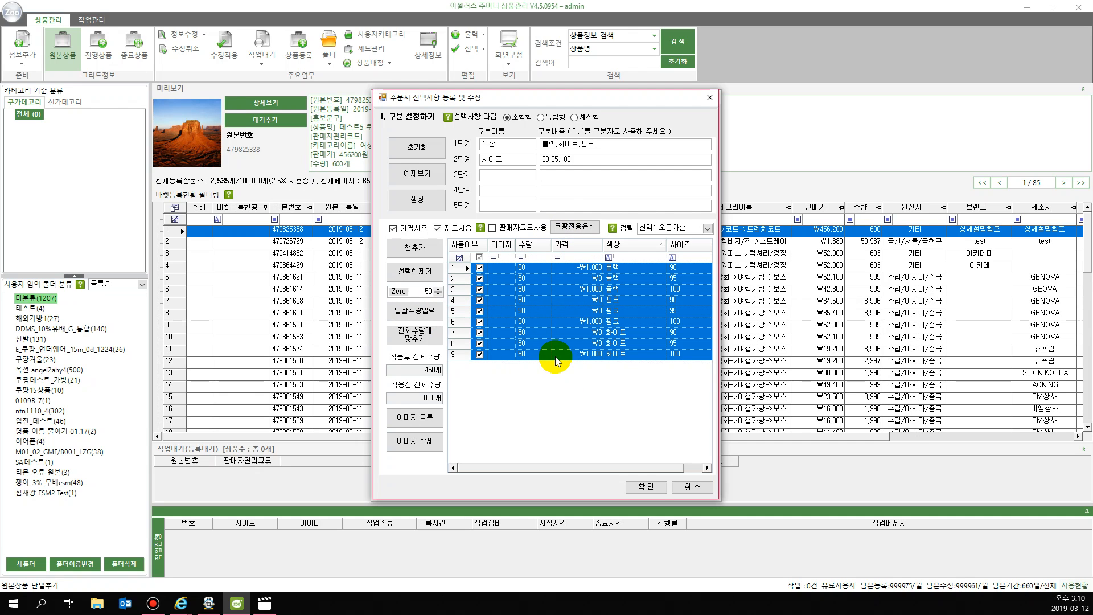
Distribute the product's total quantity evenly across all option combinations with 전체수량에 맞추기.
{"action": "left_click_drag", "start_coordinate": [519, 103], "coordinate": [526, 220]}
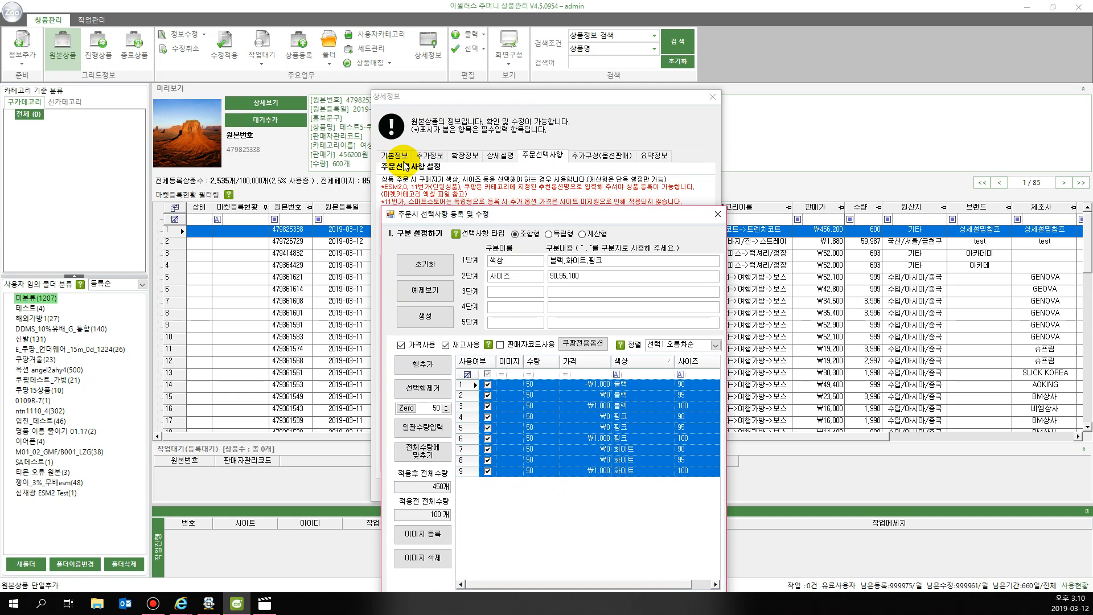
{"action": "left_click_drag", "start_coordinate": [490, 215], "coordinate": [487, 111]}
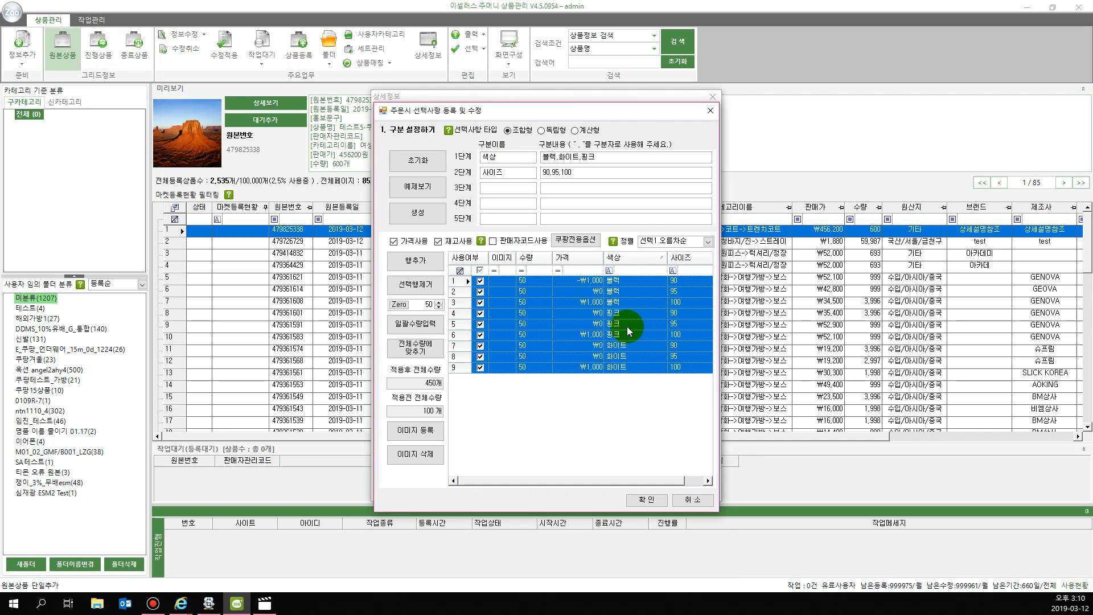
{"action": "left_click", "coordinate": [434, 353]}
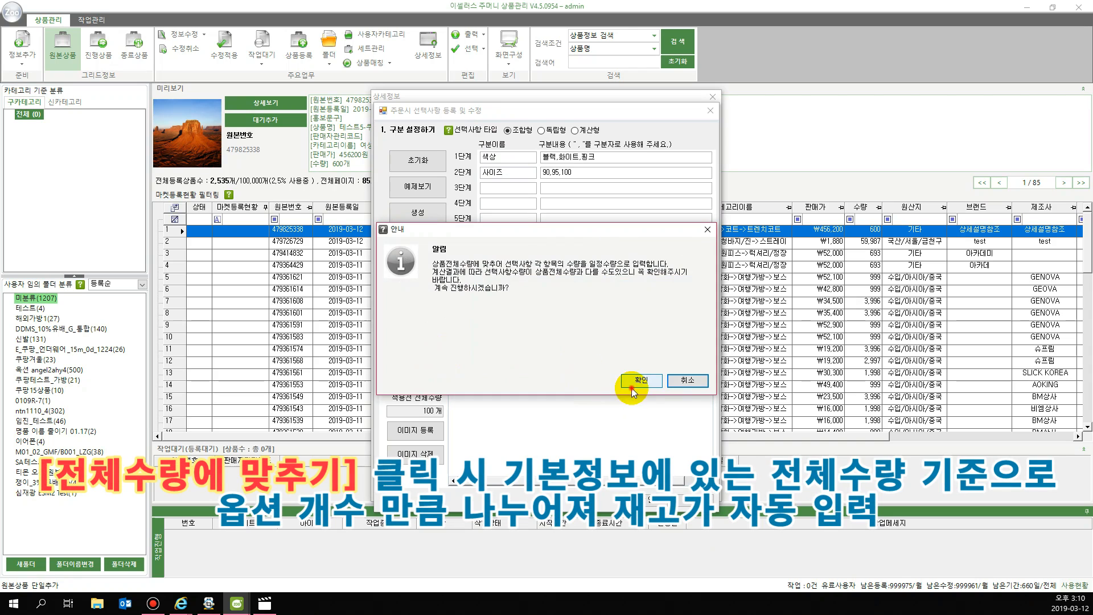
{"action": "left_click", "coordinate": [631, 387]}
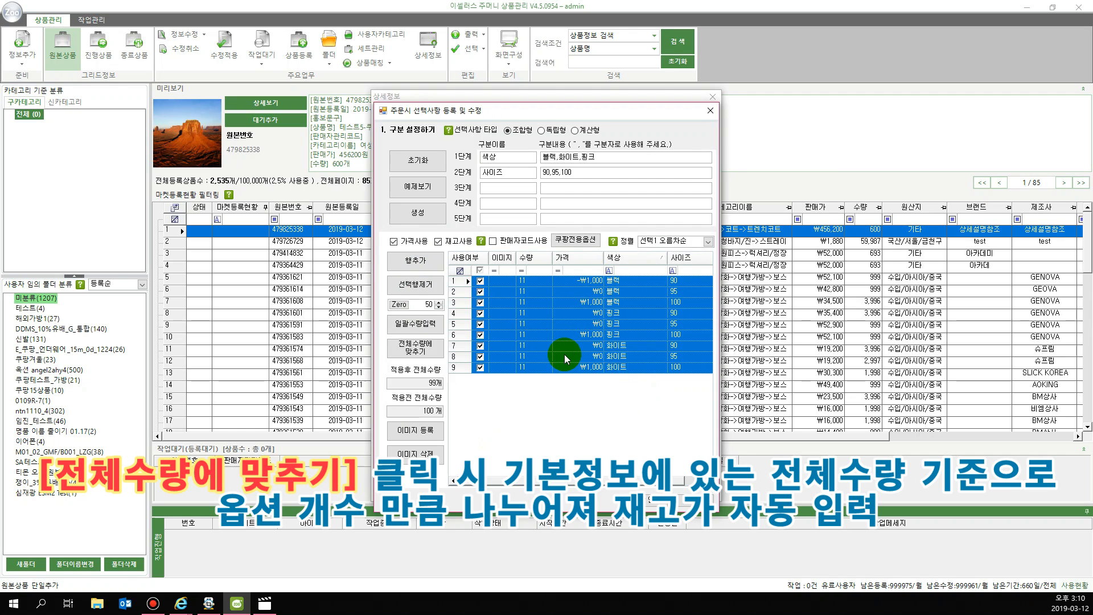
{"action": "left_click", "coordinate": [468, 291]}
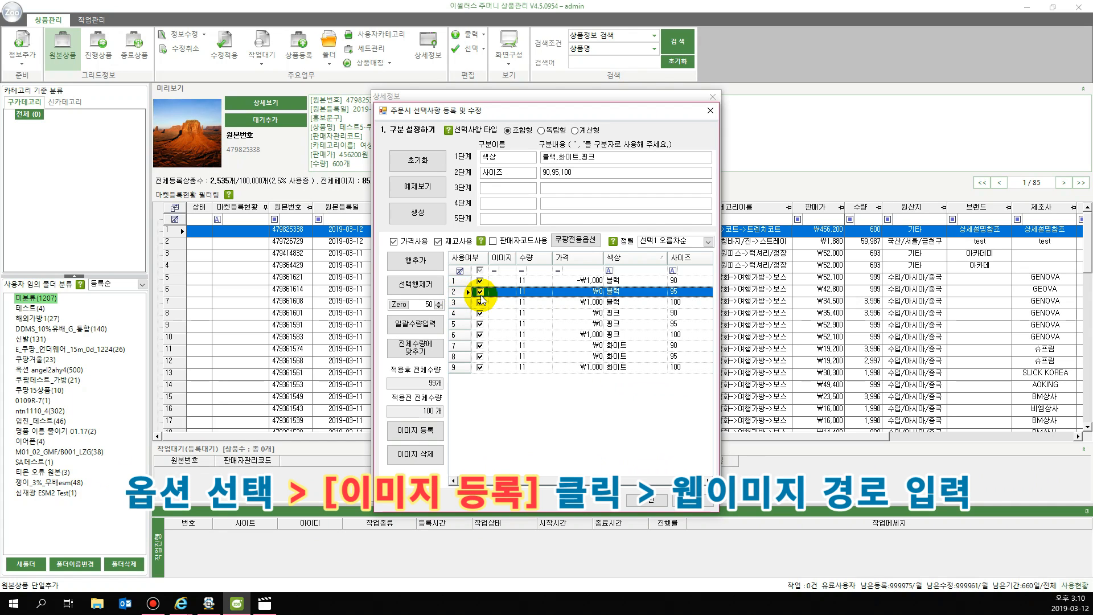
{"action": "left_click", "coordinate": [415, 431]}
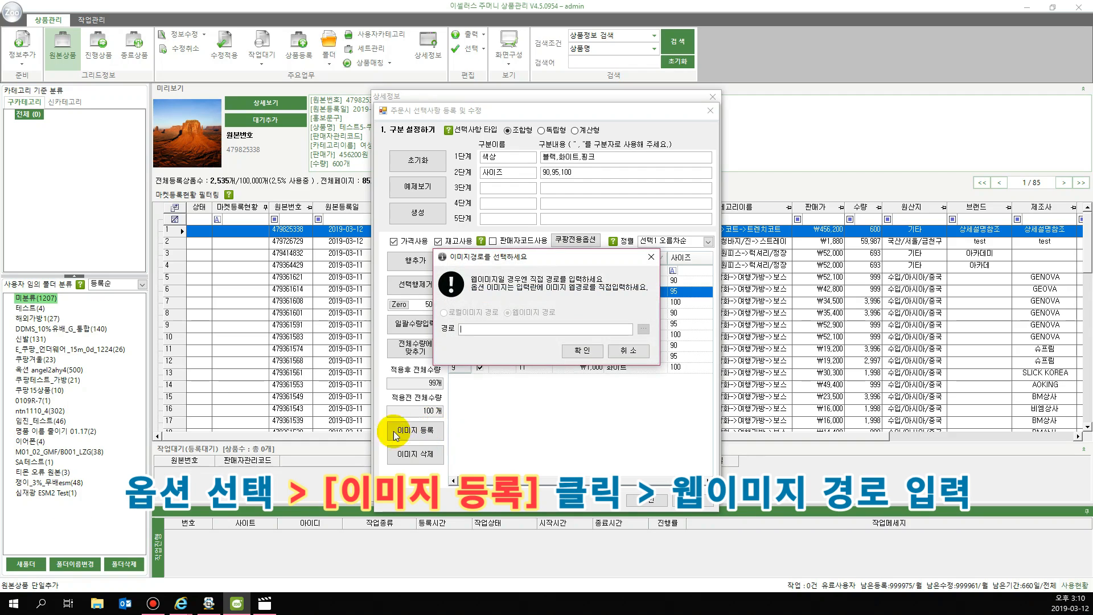
{"action": "key", "text": "alt+Tab"}
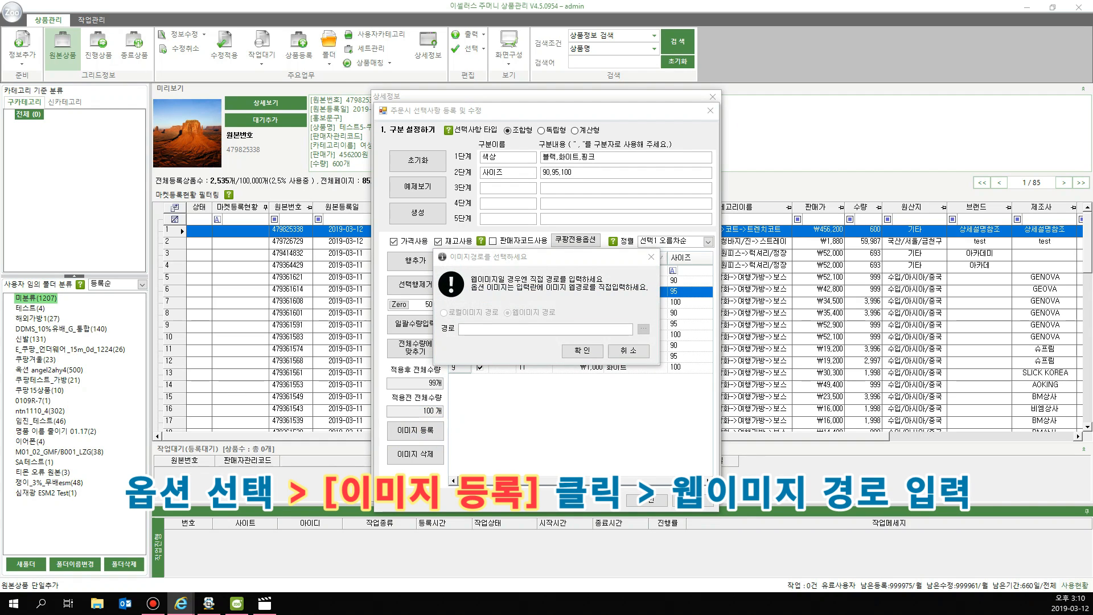
{"action": "left_click", "coordinate": [553, 330]}
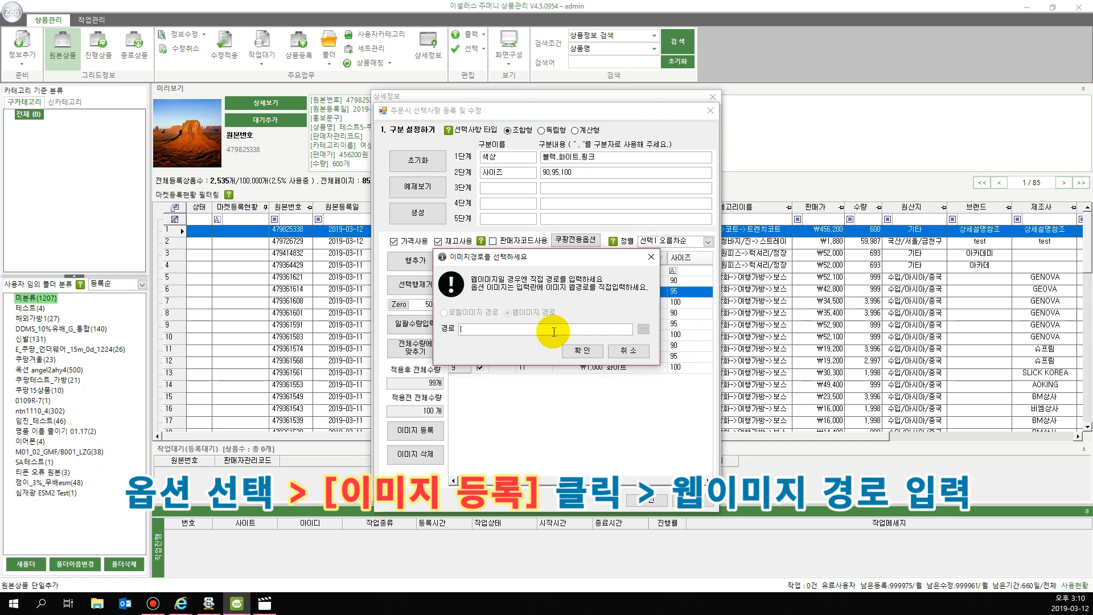
{"action": "type", "text": "http://admin.esellersimg.co.kr/틀립.png"}
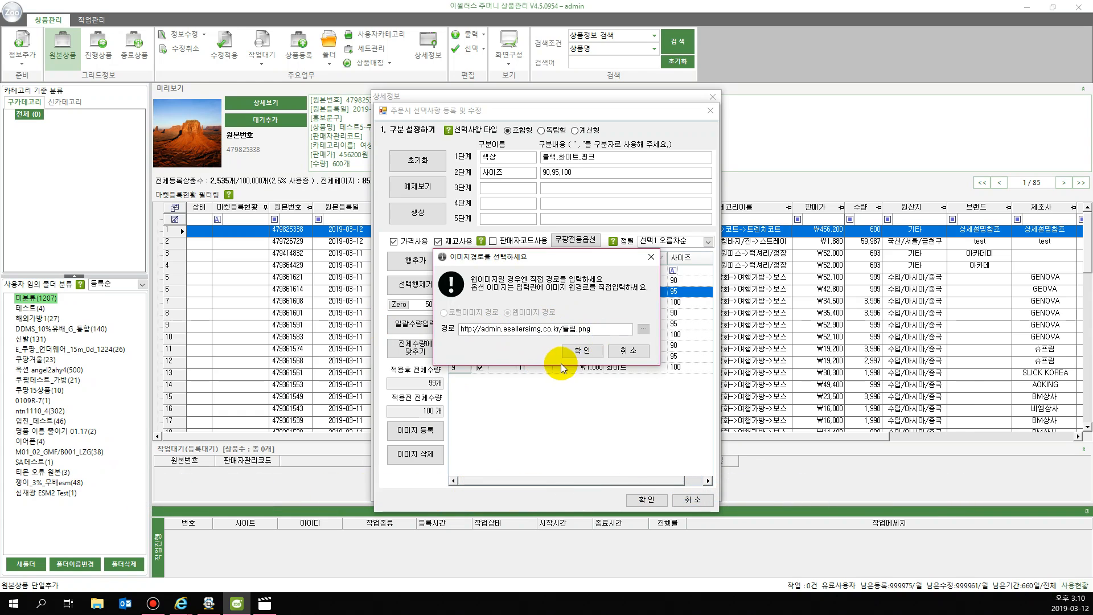
{"action": "left_click", "coordinate": [565, 355]}
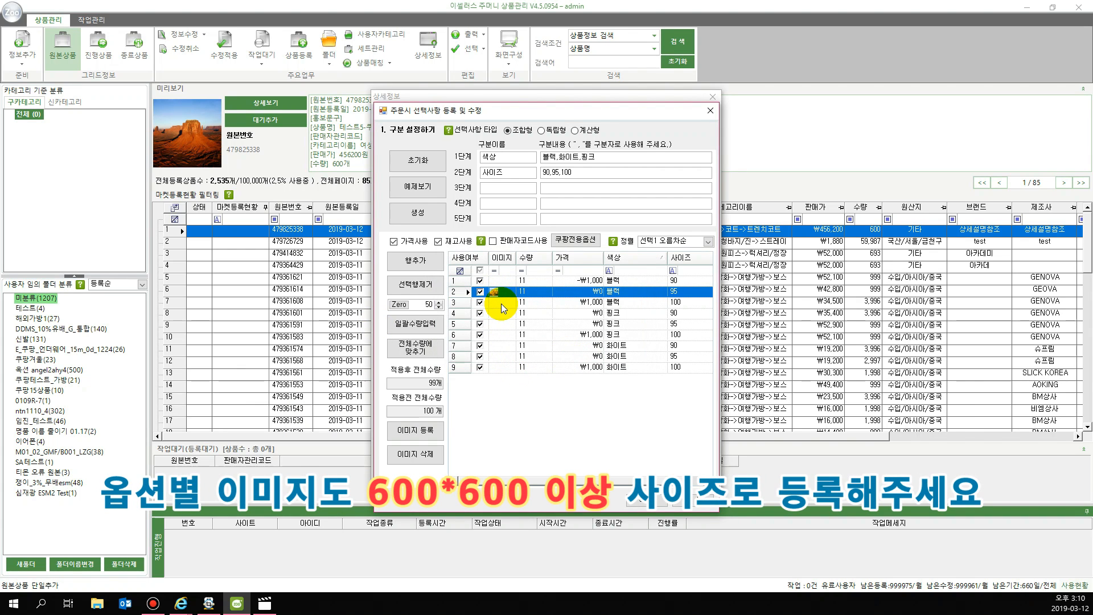
Enable 판매자코드사용 and enter seller codes 5331, 5332 and 5333 for 블랙 sizes 90, 95 and 100.
{"action": "left_click_drag", "start_coordinate": [627, 480], "coordinate": [678, 480]}
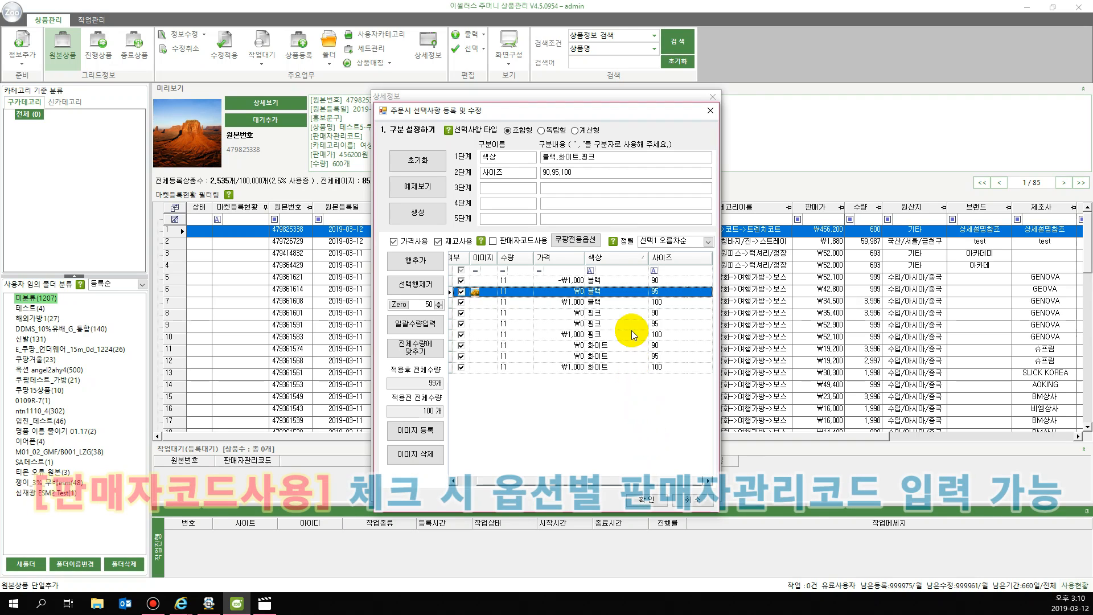
{"action": "left_click", "coordinate": [519, 245]}
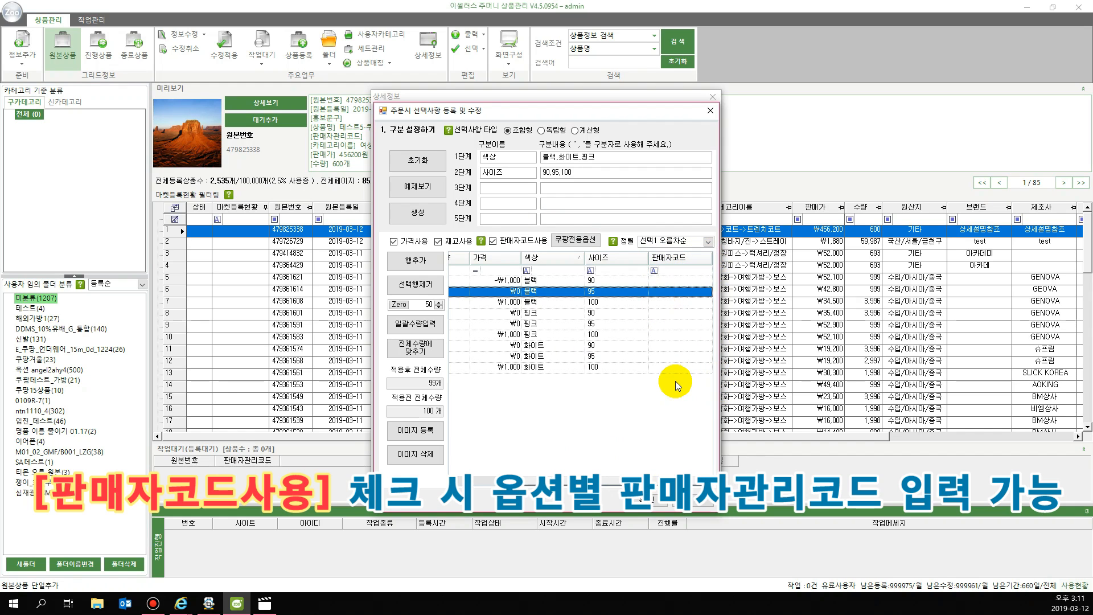
{"action": "left_click", "coordinate": [680, 281]}
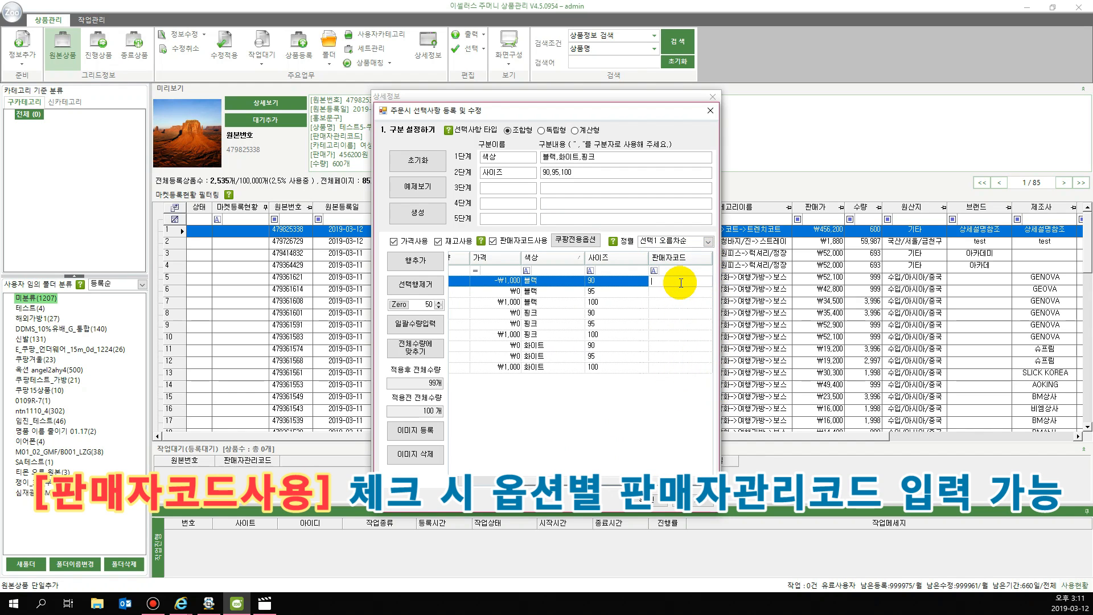
{"action": "type", "text": "5331"}
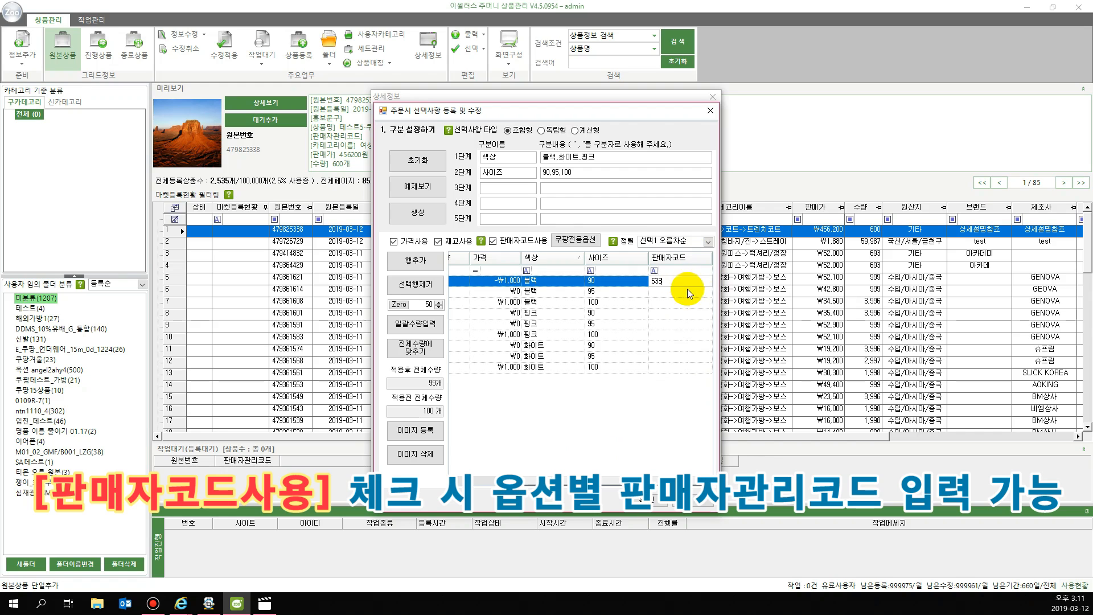
{"action": "left_click", "coordinate": [697, 292]}
{"action": "type", "text": "5332"}
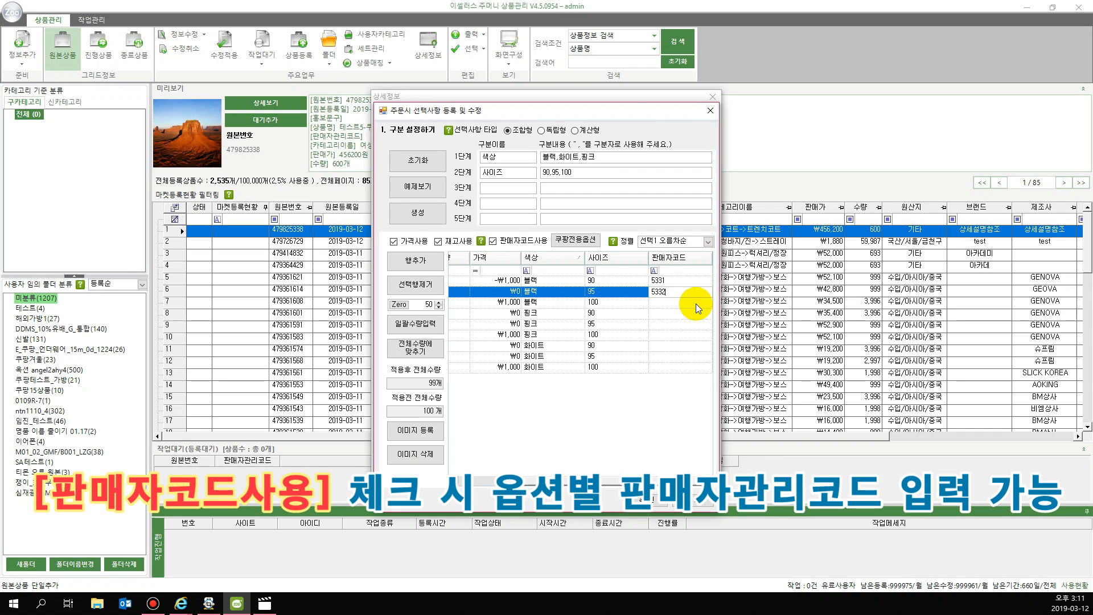
{"action": "left_click", "coordinate": [693, 303]}
{"action": "type", "text": "5333"}
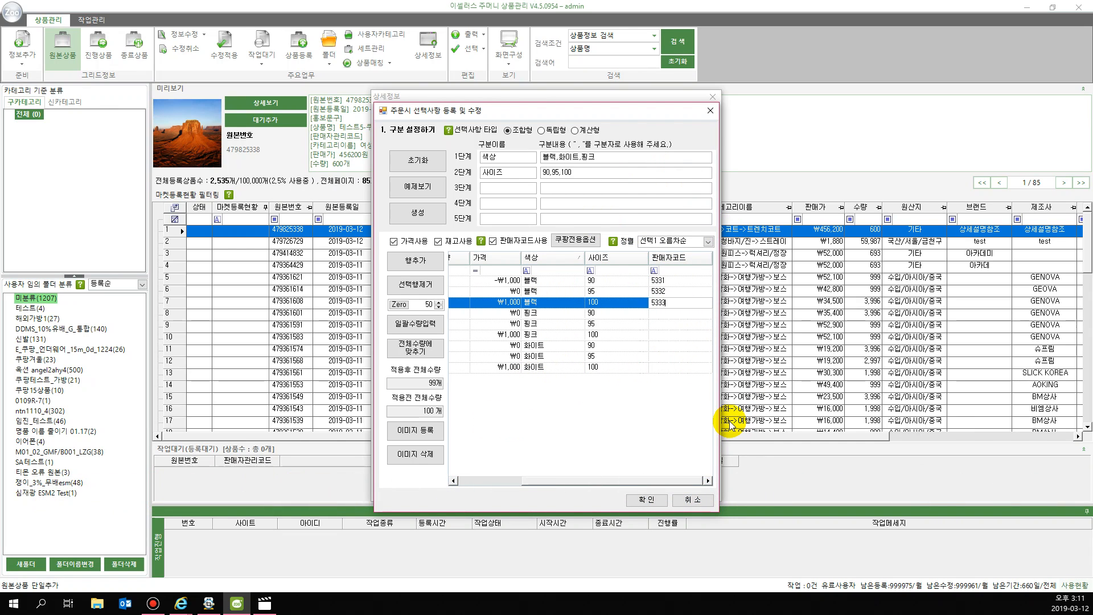
Apply the order options to the product and accept changing its quantity to the options' total.
{"action": "left_click_drag", "start_coordinate": [592, 480], "coordinate": [528, 479]}
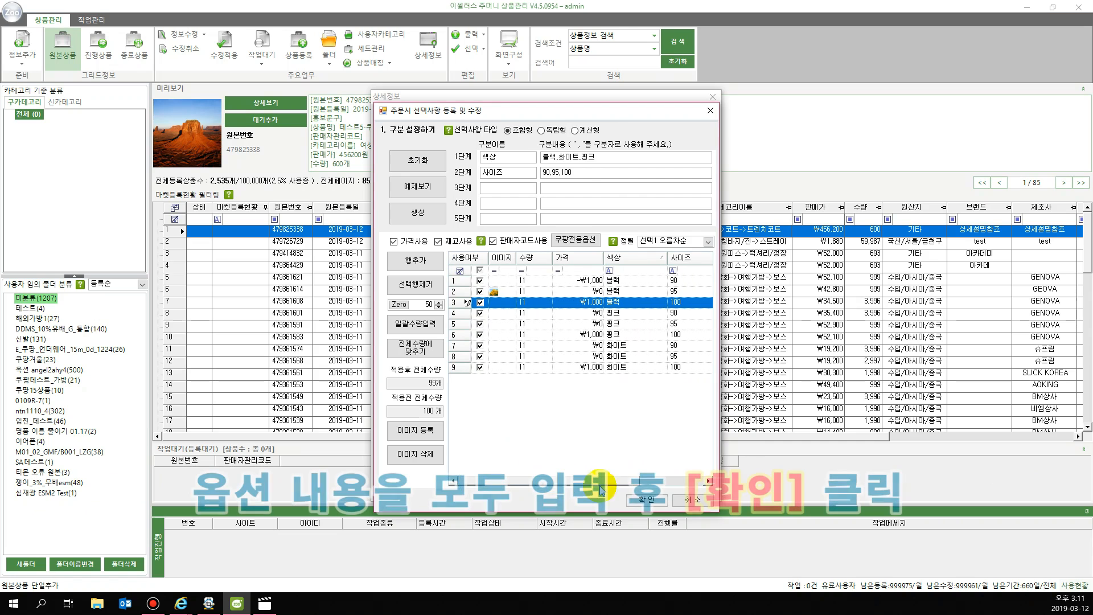
{"action": "left_click", "coordinate": [652, 504]}
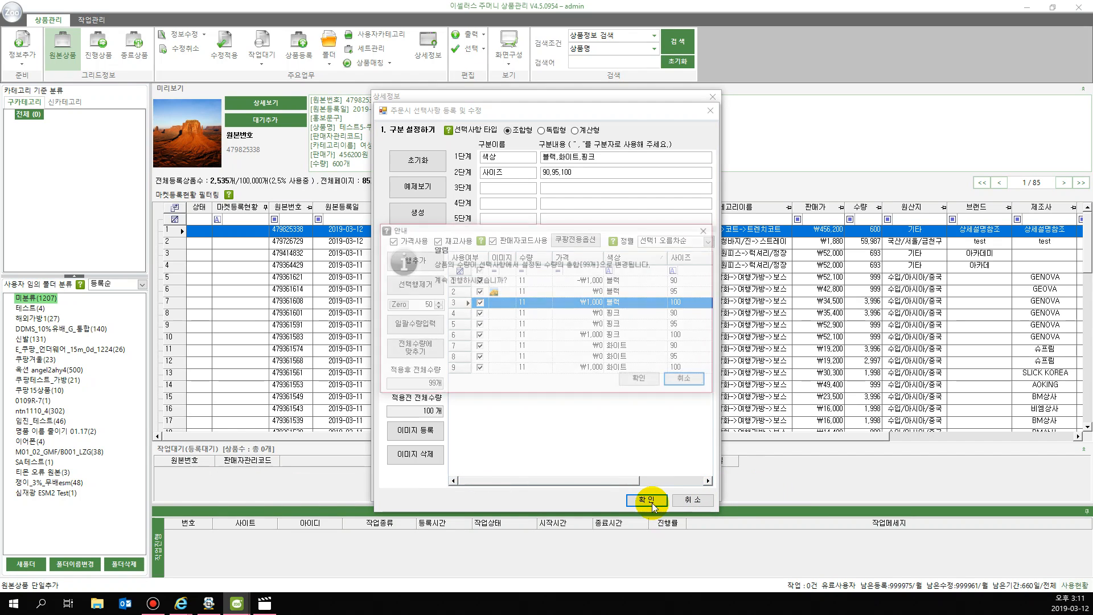
{"action": "left_click", "coordinate": [638, 386]}
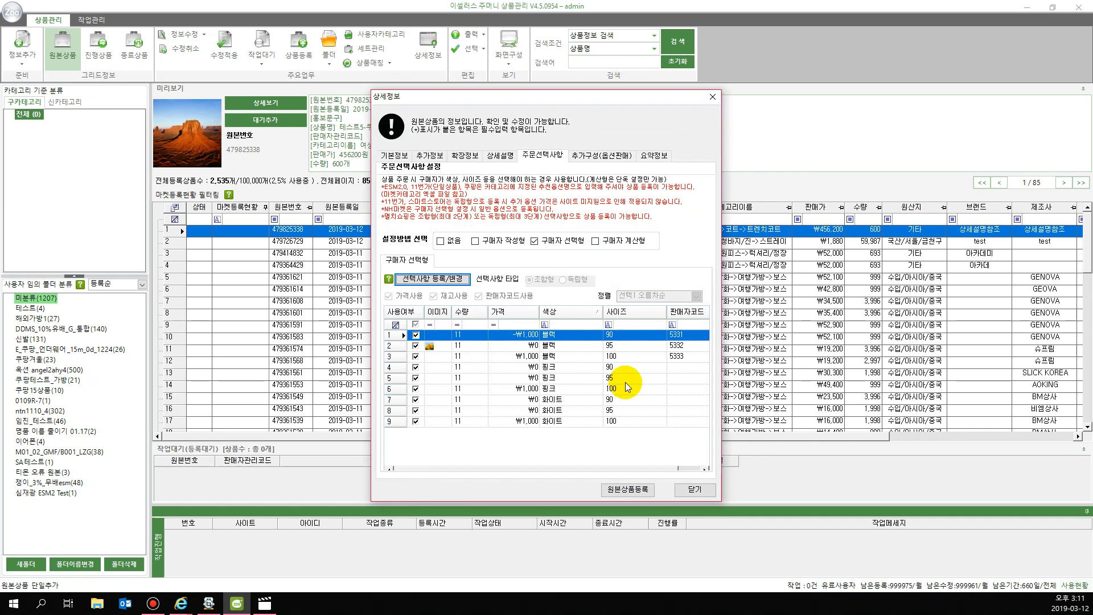
Enable 추가구성 설정, load the 예제보기 sample add-on rows, and cancel without applying them.
{"action": "left_click", "coordinate": [608, 157]}
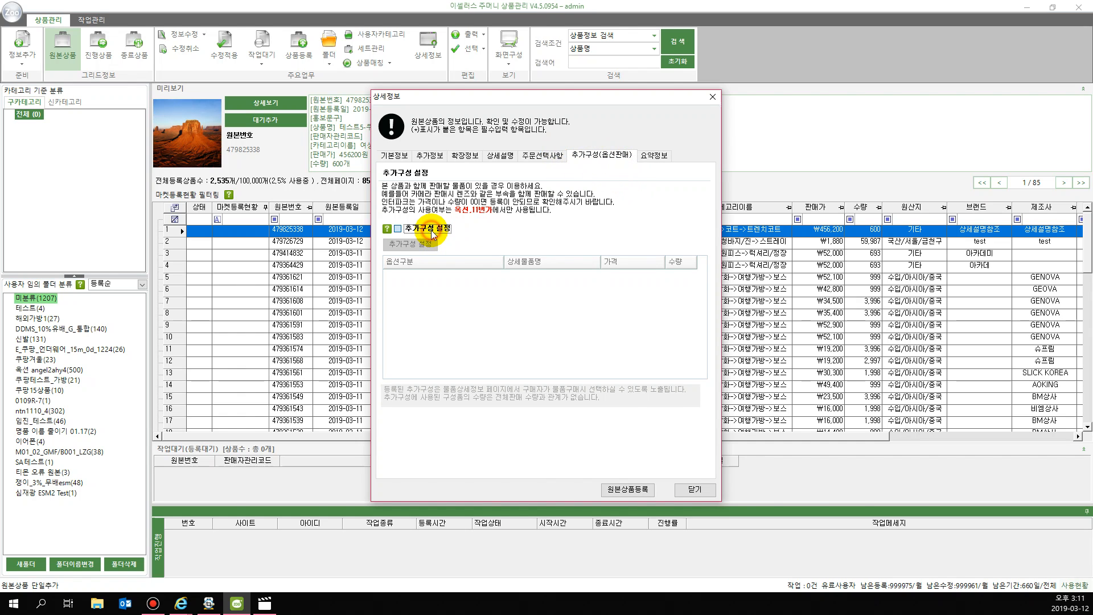
{"action": "left_click", "coordinate": [398, 229]}
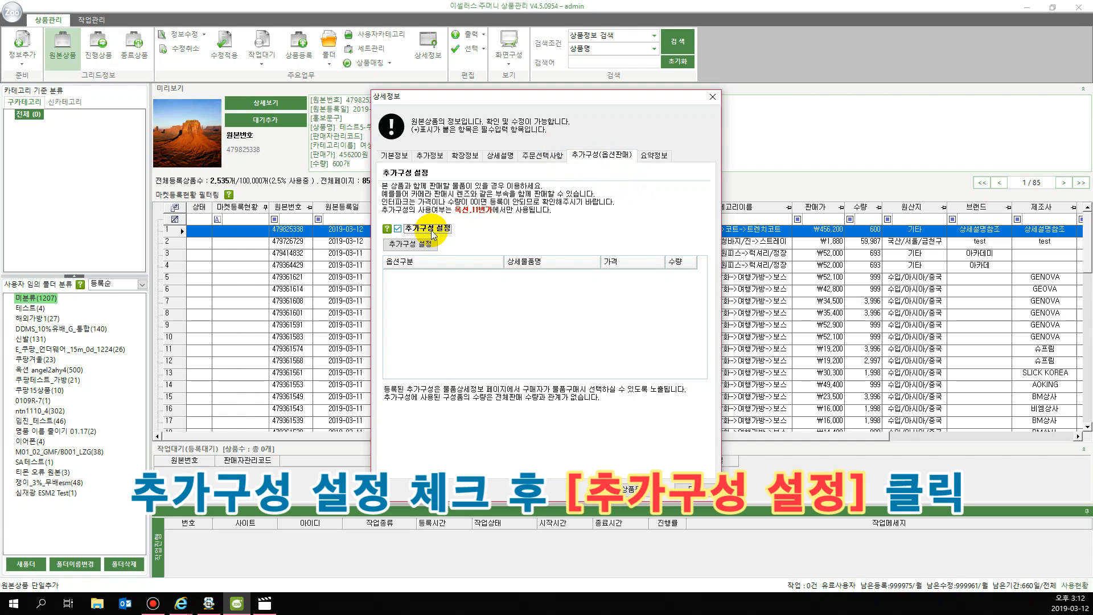
{"action": "left_click", "coordinate": [432, 246]}
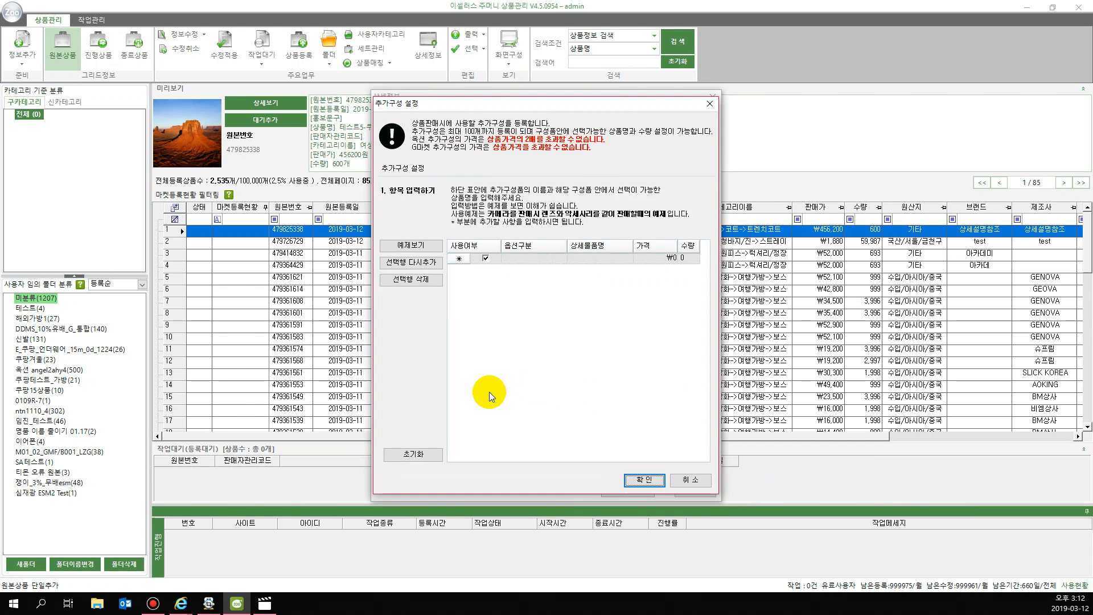
{"action": "left_click", "coordinate": [423, 246]}
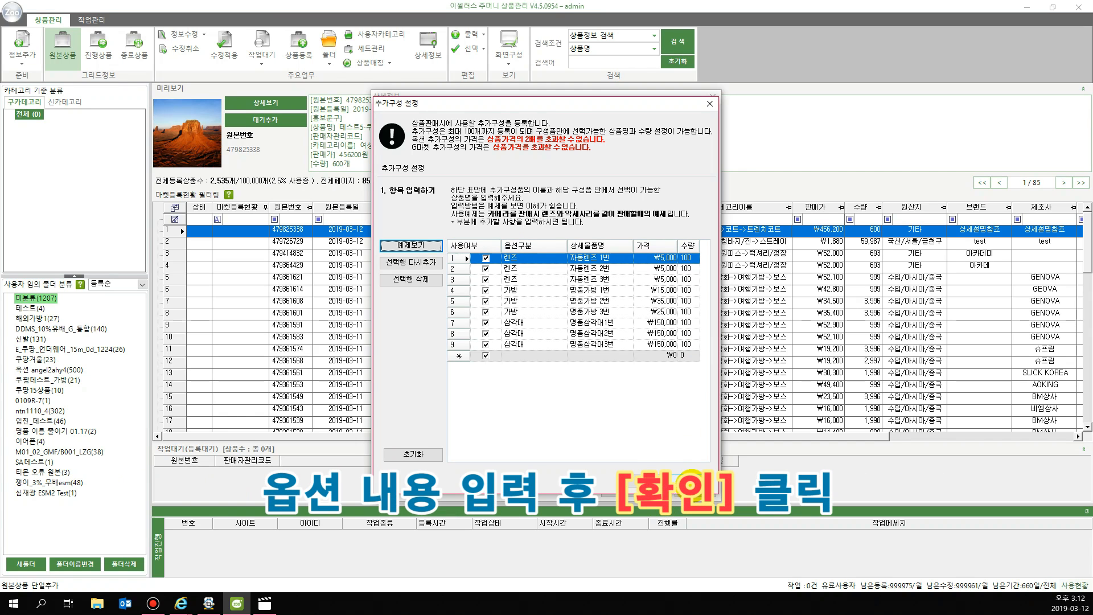
{"action": "left_click", "coordinate": [690, 476]}
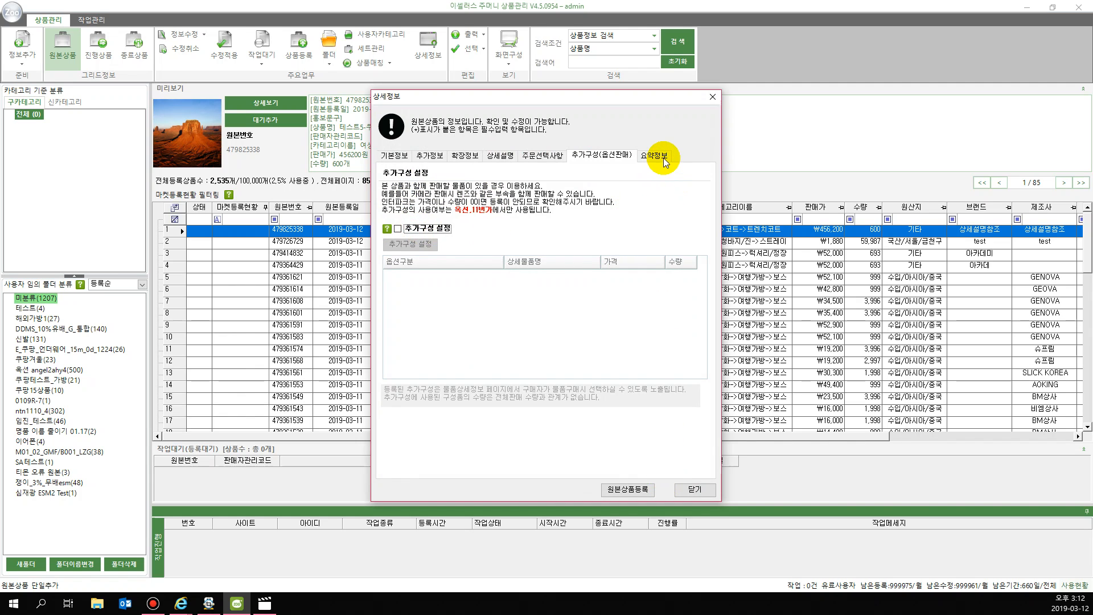
In 요약정보, choose 패션잡화(모자/벨트/액세서리) 요약상품정보 as the product group and fill every field with 상품상세설명 참조.
{"action": "left_click", "coordinate": [654, 154]}
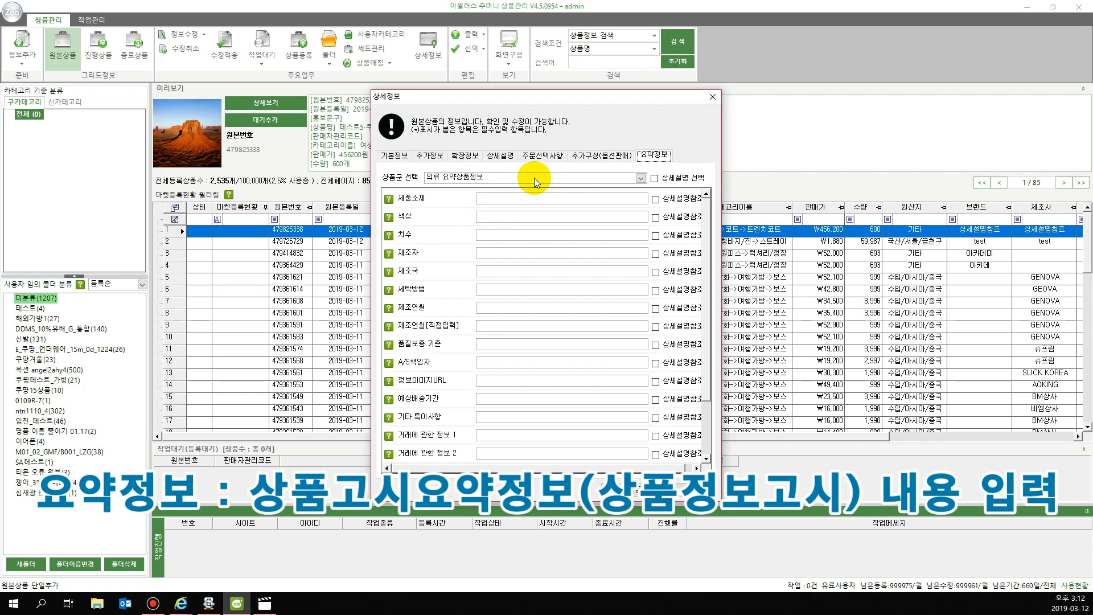
{"action": "left_click", "coordinate": [640, 178]}
{"action": "mouse_move", "coordinate": [641, 205]}
{"action": "left_mouse_down"}
{"action": "mouse_move", "coordinate": [641, 249]}
{"action": "mouse_move", "coordinate": [633, 201]}
{"action": "left_mouse_up"}
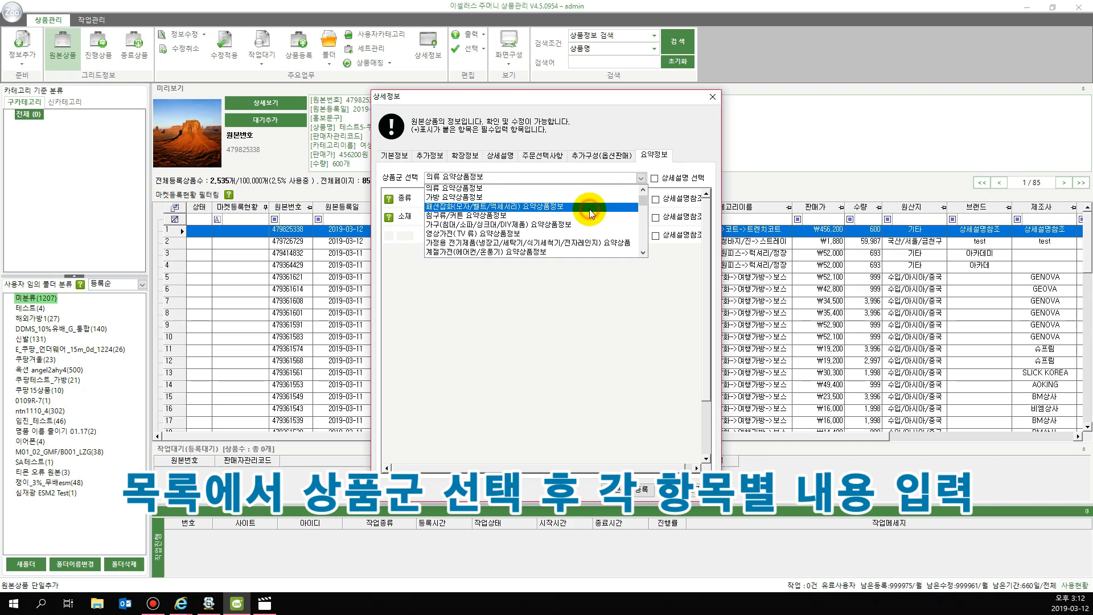
{"action": "left_click", "coordinate": [590, 209]}
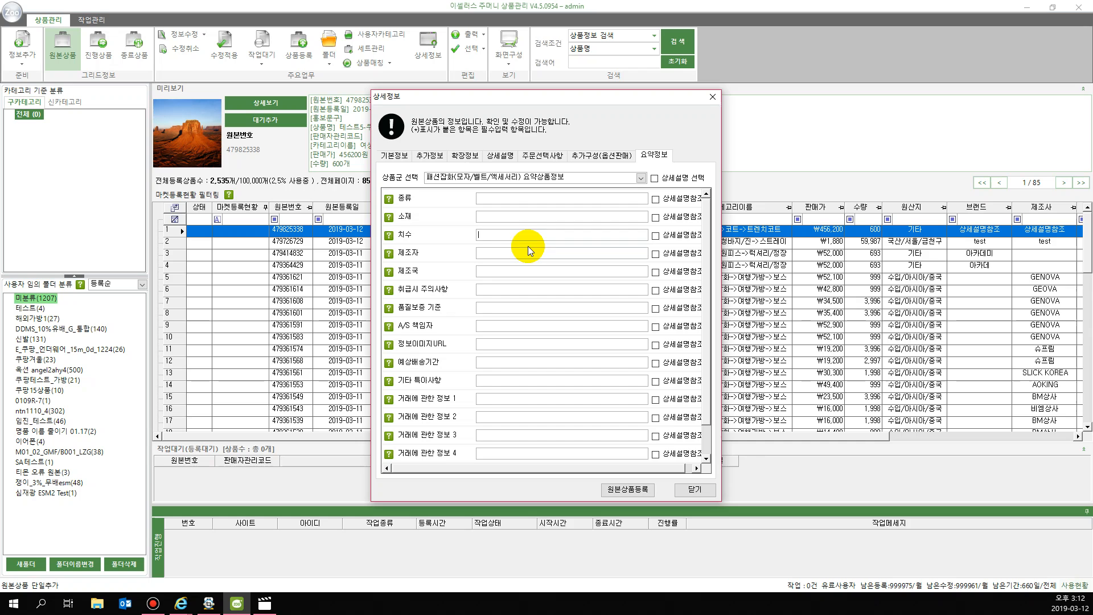
{"action": "left_click", "coordinate": [575, 235]}
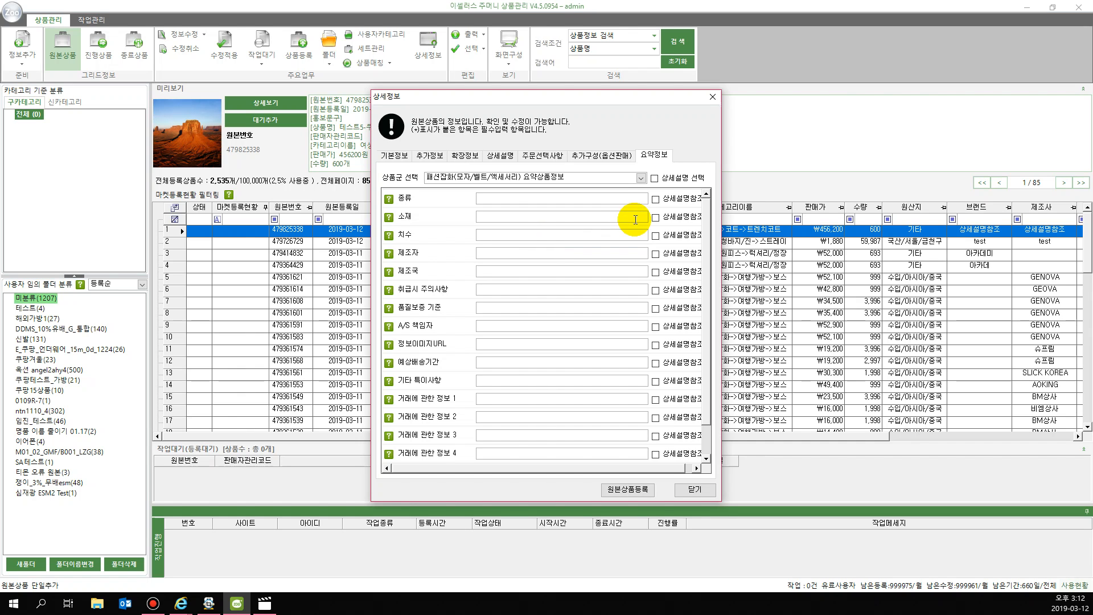
{"action": "left_click", "coordinate": [653, 180]}
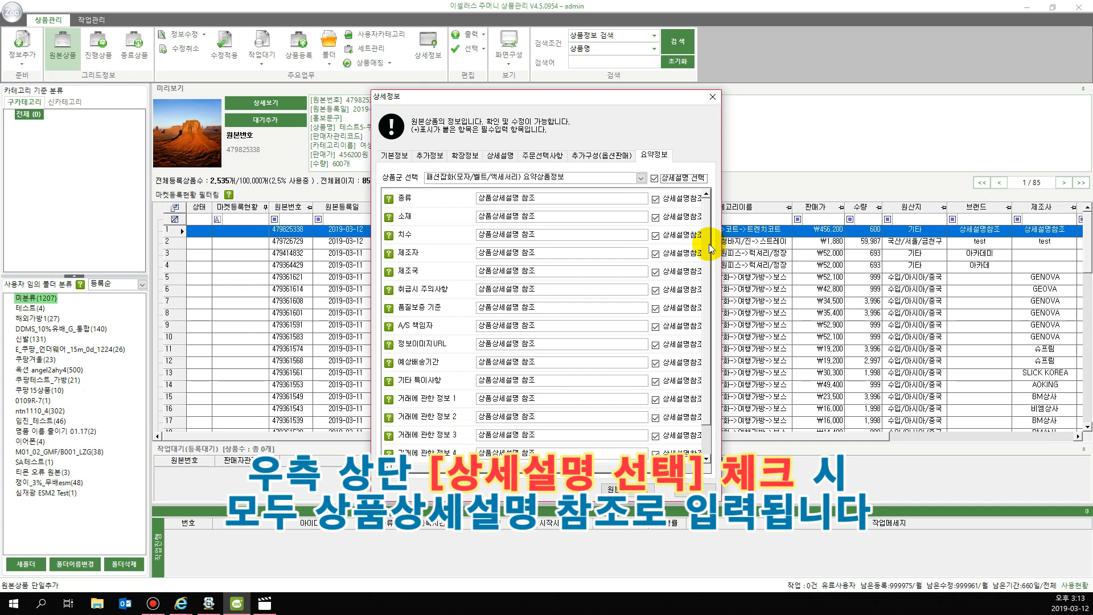
{"action": "mouse_move", "coordinate": [709, 244]}
{"action": "left_mouse_down"}
{"action": "mouse_move", "coordinate": [705, 291]}
{"action": "mouse_move", "coordinate": [708, 225]}
{"action": "left_mouse_up"}
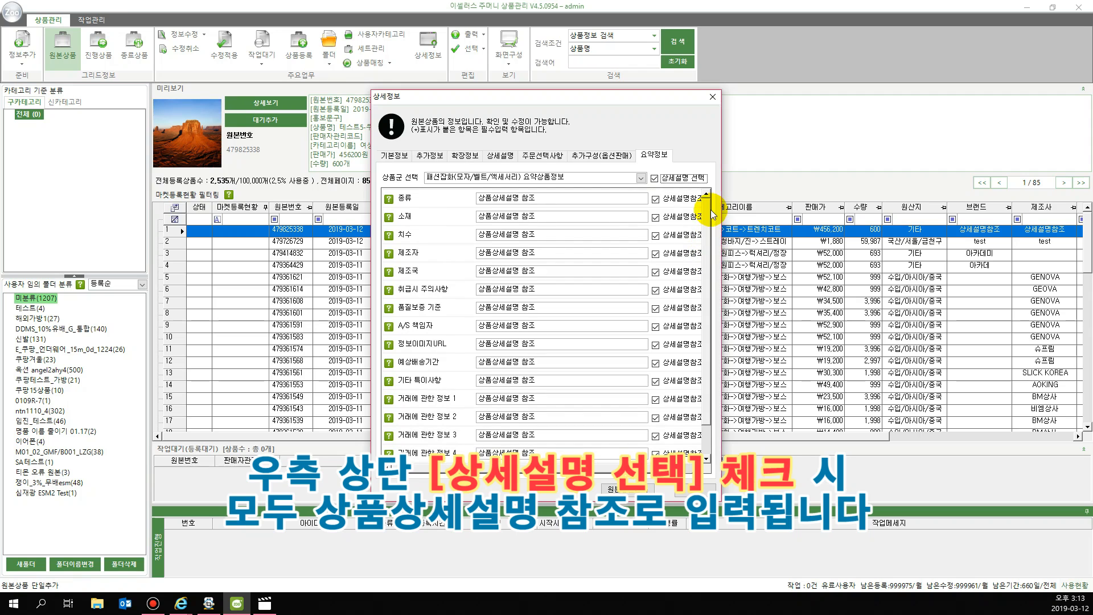
Change the product group to 화장품 요약상품정보, set 식약청필(S) to 상세설명참조 and check that field's help text.
{"action": "left_click", "coordinate": [548, 180]}
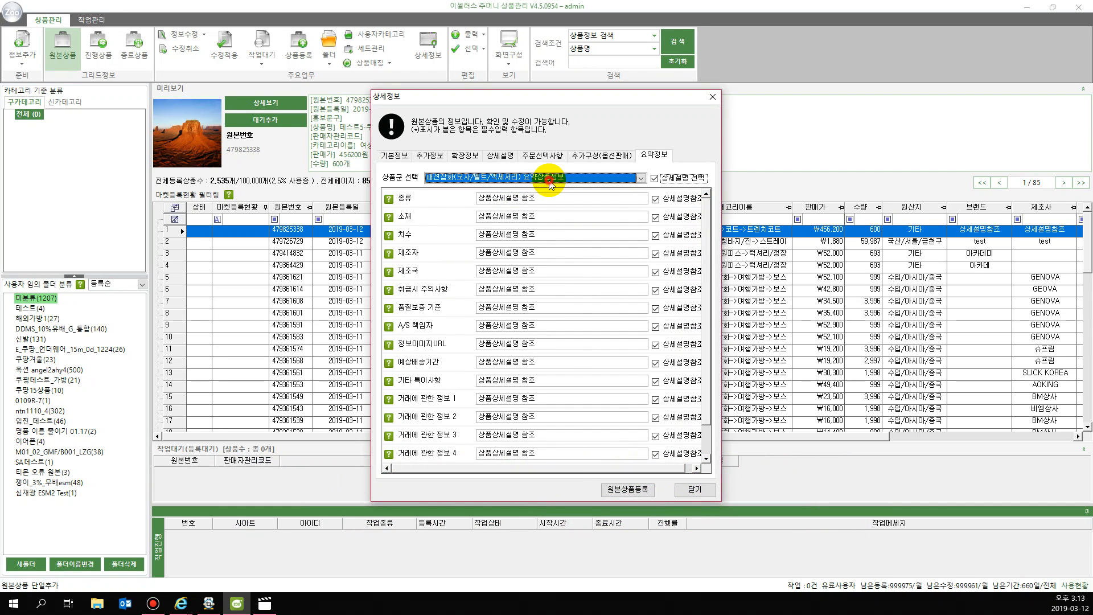
{"action": "left_click_drag", "start_coordinate": [644, 251], "coordinate": [644, 251]}
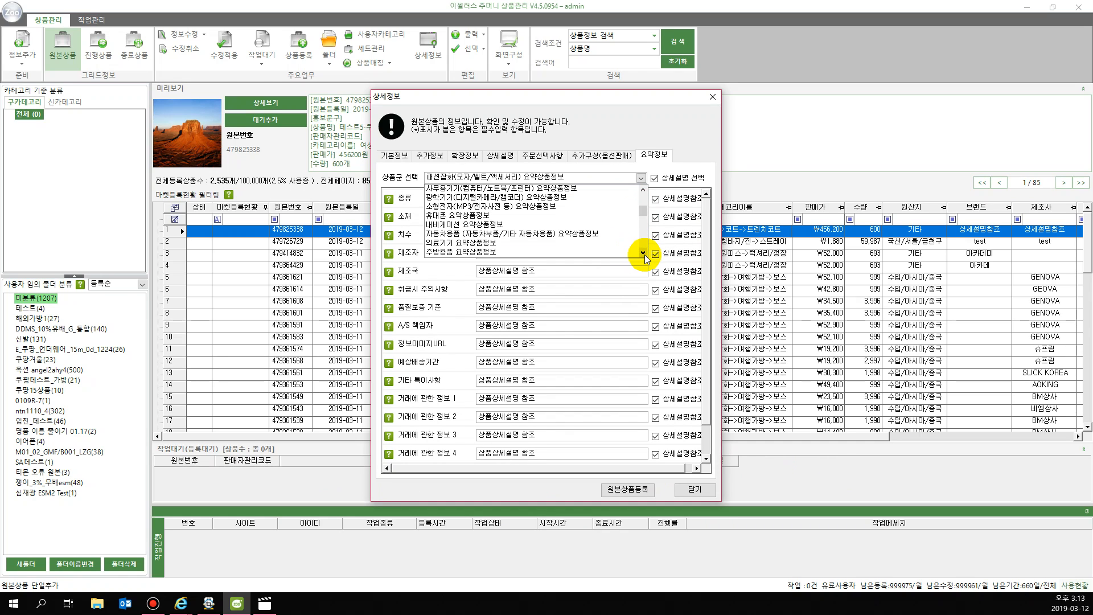
{"action": "left_click", "coordinate": [644, 253]}
{"action": "left_click", "coordinate": [644, 253]}
{"action": "left_click", "coordinate": [643, 253]}
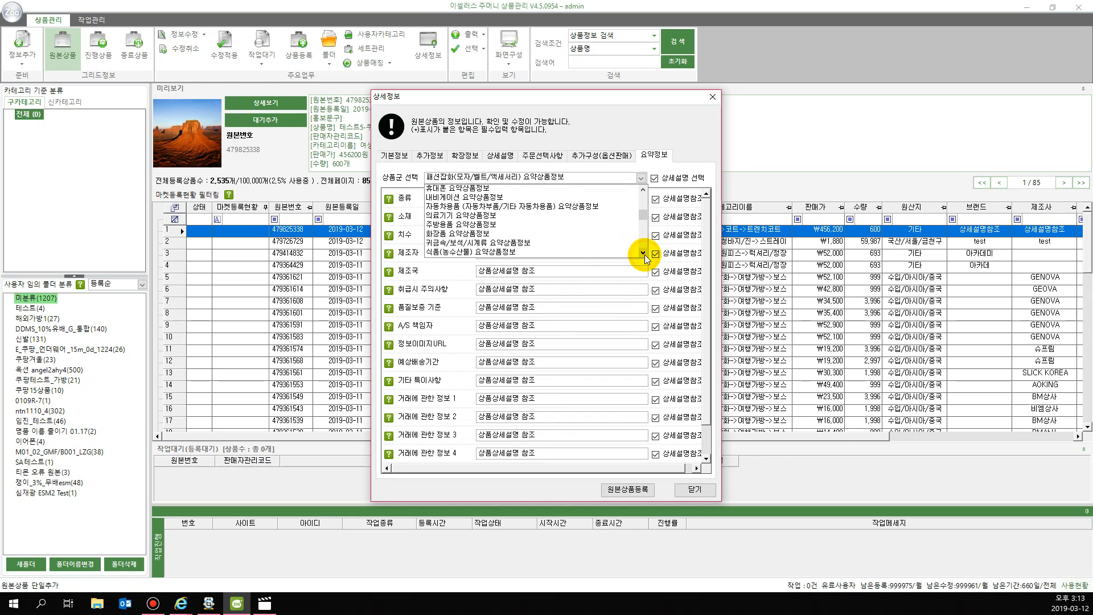
{"action": "left_click", "coordinate": [545, 234]}
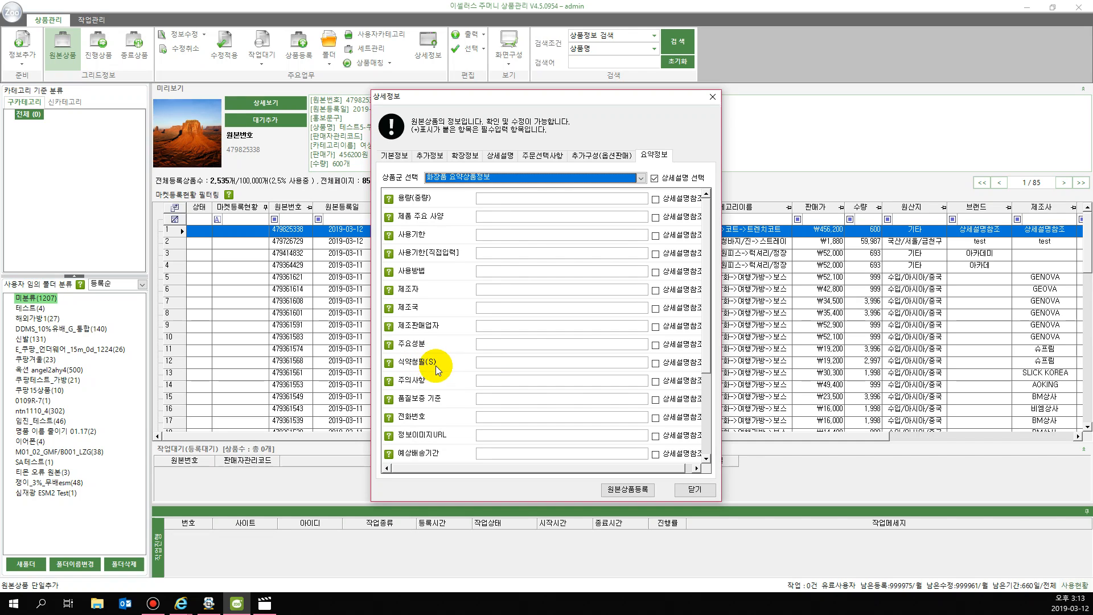
{"action": "left_click", "coordinate": [654, 367]}
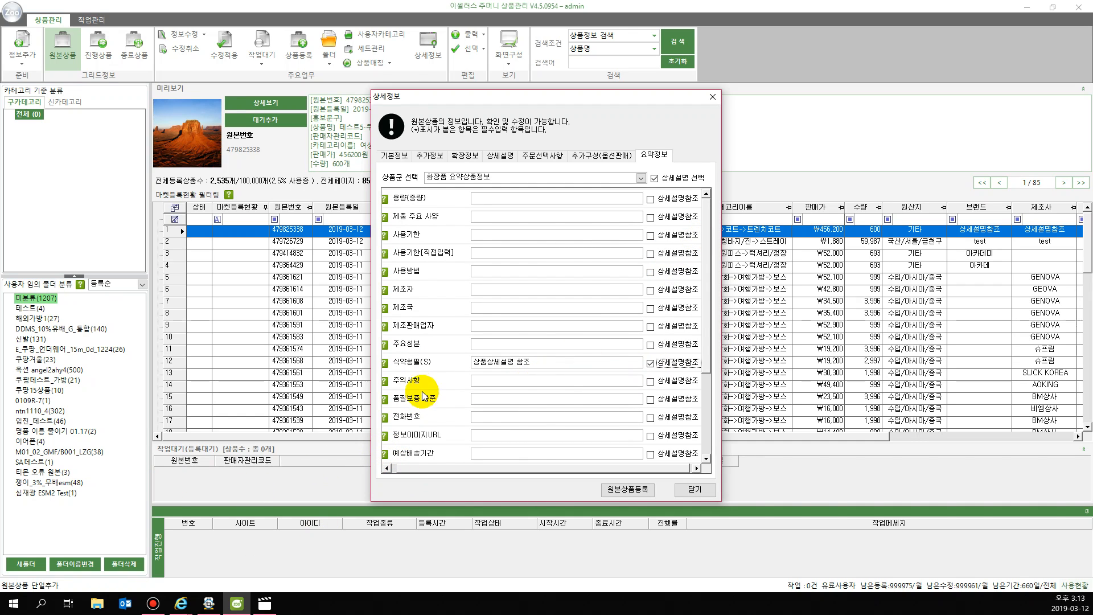
{"action": "left_click_drag", "start_coordinate": [488, 468], "coordinate": [455, 469]}
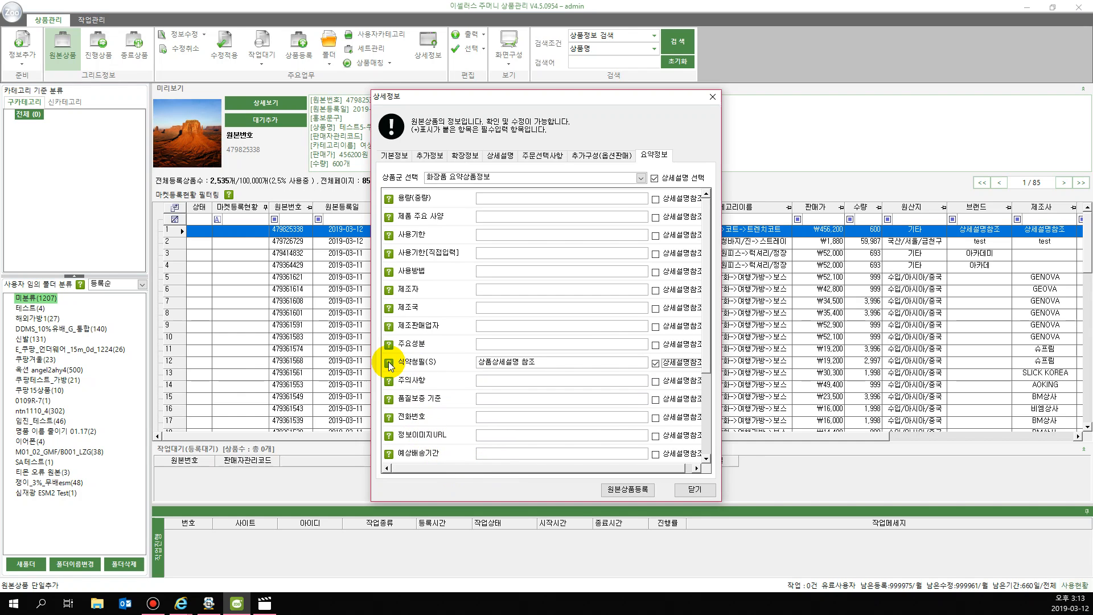
{"action": "mouse_move", "coordinate": [391, 363]}
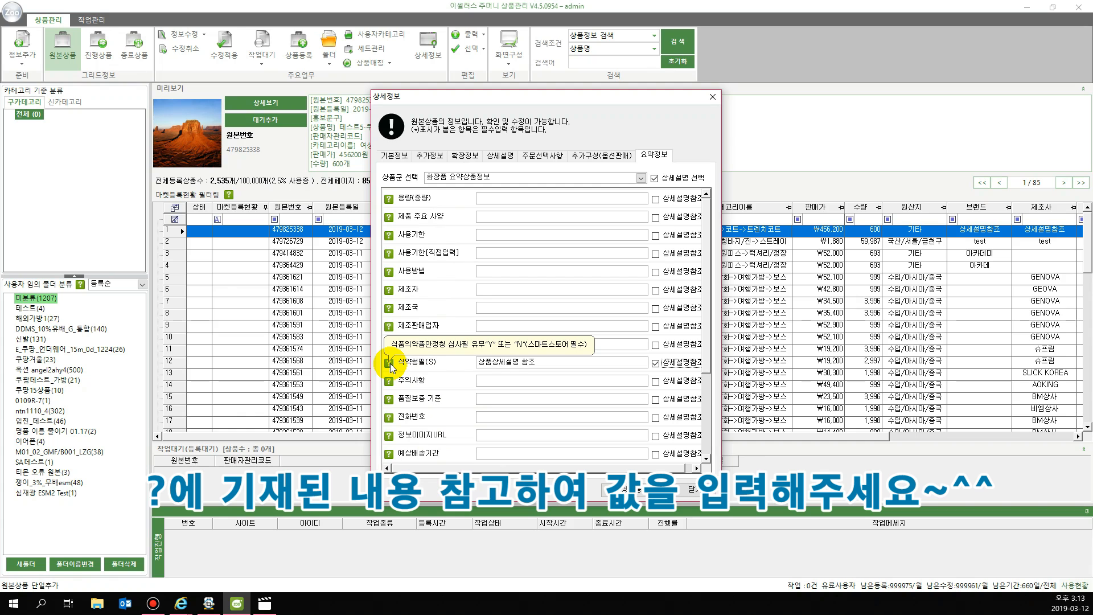
Fill all cosmetics summary fields with 상품상세설명 참조, but enter Y for 식약청필(S).
{"action": "left_click", "coordinate": [663, 179]}
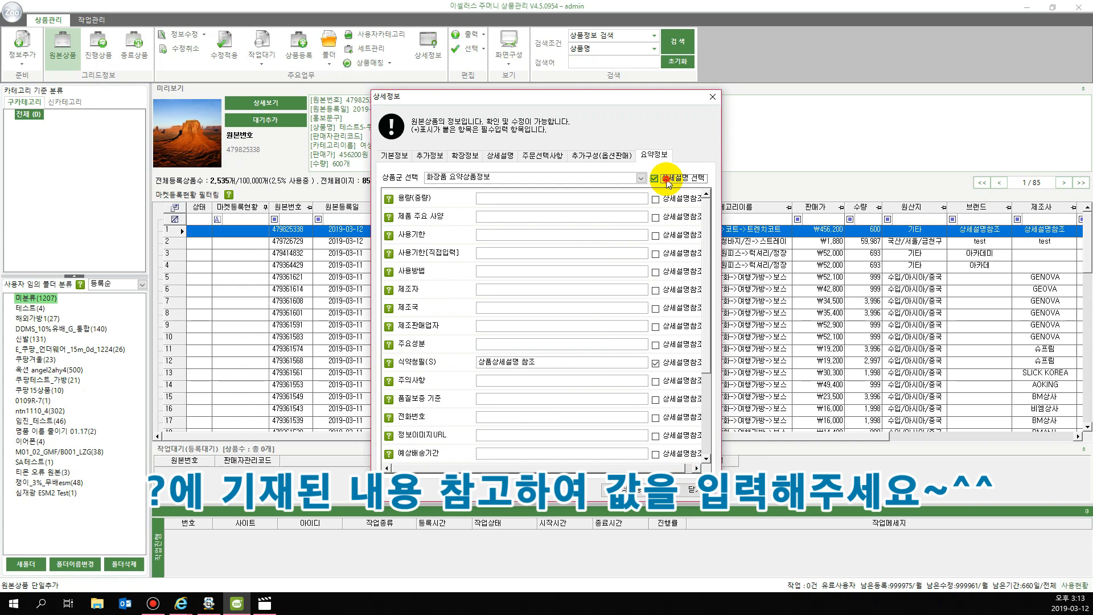
{"action": "left_click", "coordinate": [662, 180]}
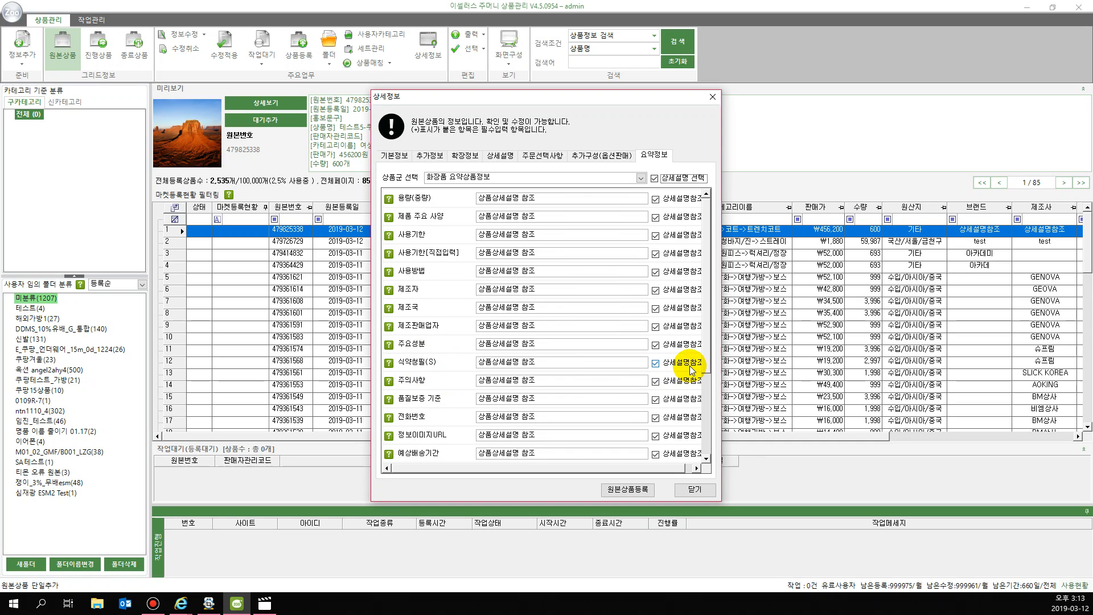
{"action": "left_click", "coordinate": [672, 363]}
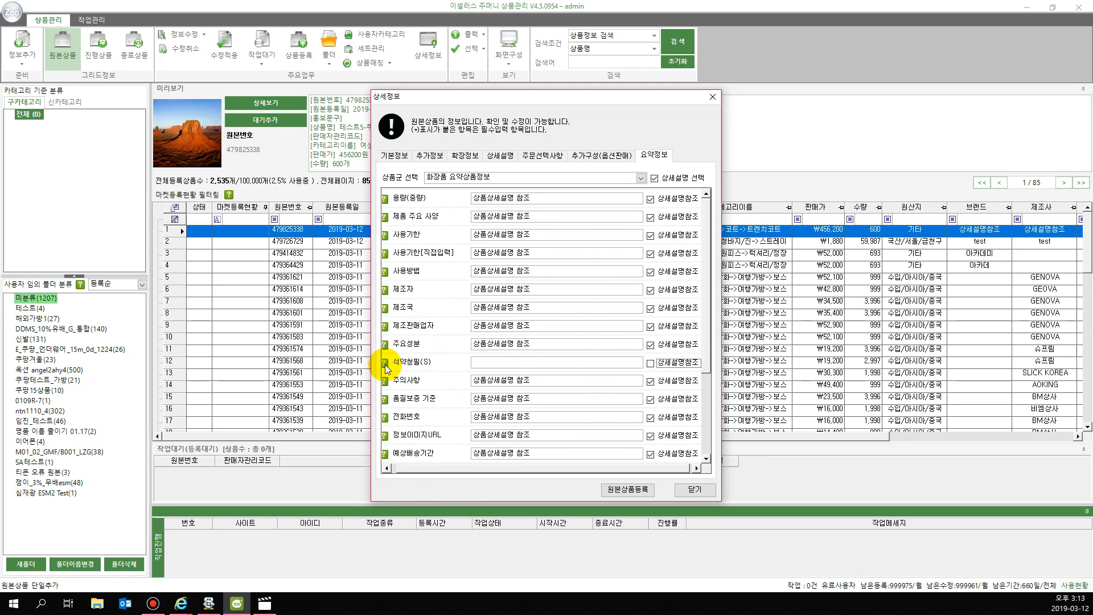
{"action": "mouse_move", "coordinate": [386, 368]}
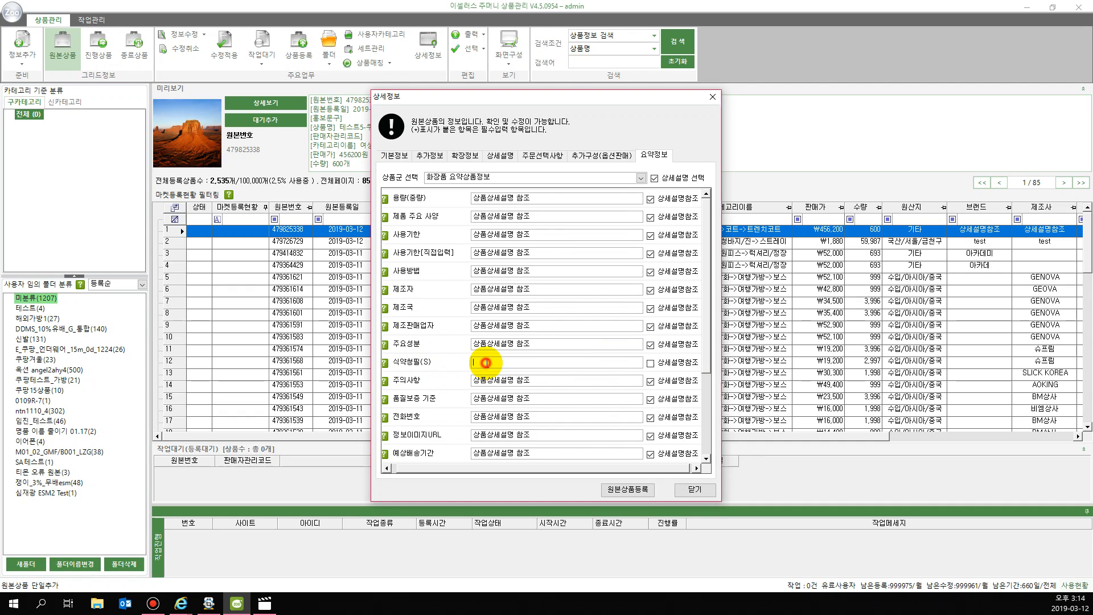
{"action": "type", "text": "Y"}
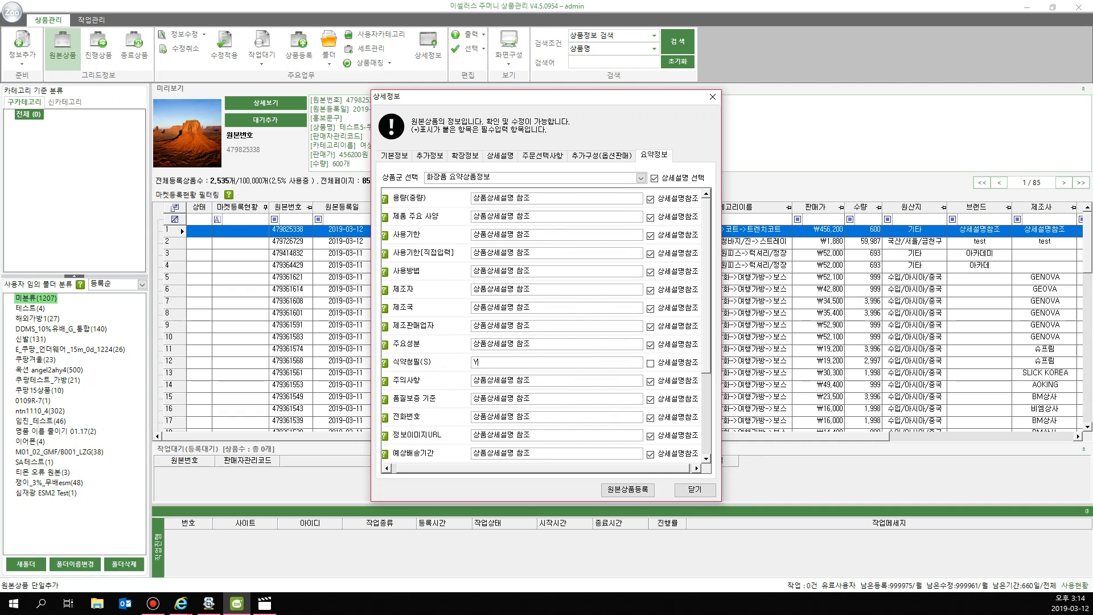
{"action": "mouse_move", "coordinate": [705, 348]}
{"action": "left_mouse_down"}
{"action": "mouse_move", "coordinate": [707, 437]}
{"action": "mouse_move", "coordinate": [701, 364]}
{"action": "left_mouse_up"}
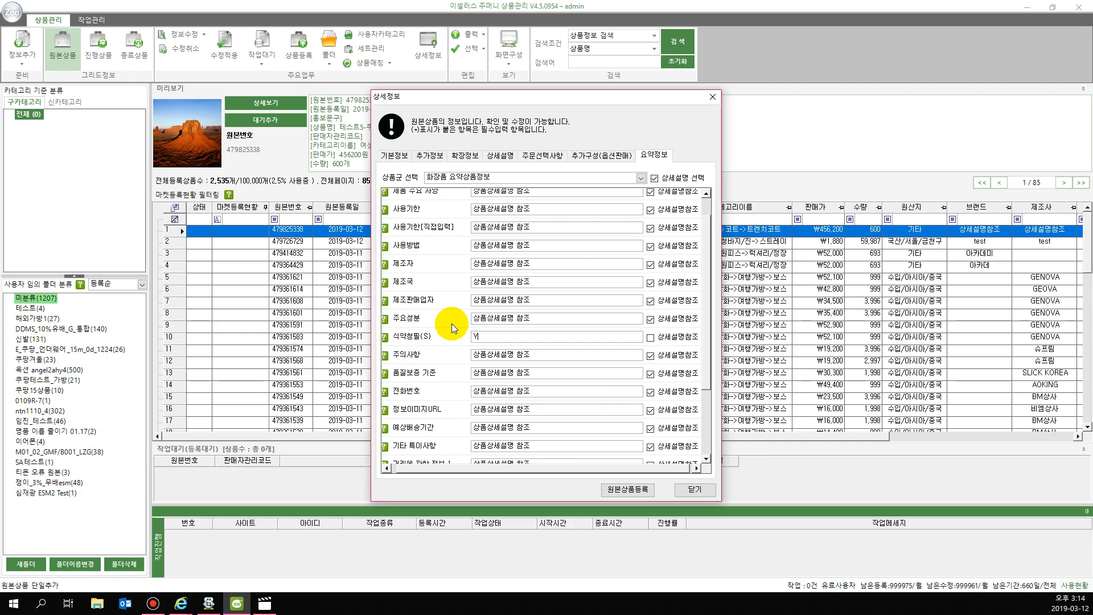
Change the product group to 기타 요약상품정보 and fill every summary field with 상품상세설명 참조.
{"action": "left_click", "coordinate": [641, 177]}
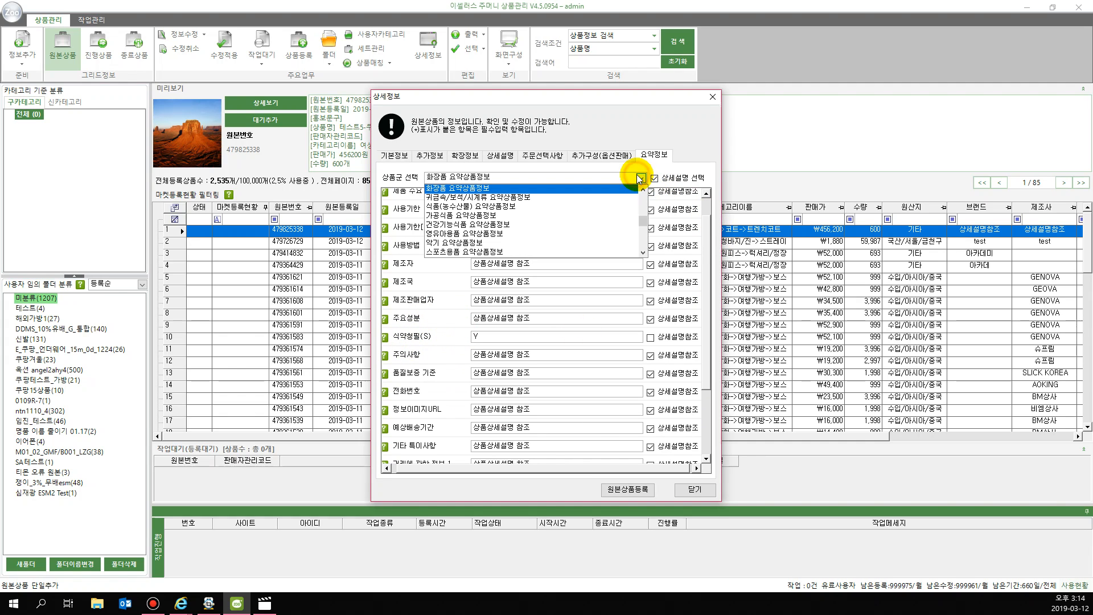
{"action": "left_click", "coordinate": [645, 250]}
{"action": "left_click", "coordinate": [646, 250]}
{"action": "double_click", "coordinate": [646, 250]}
{"action": "left_click", "coordinate": [646, 250]}
{"action": "left_click", "coordinate": [646, 250]}
{"action": "left_click", "coordinate": [645, 250]}
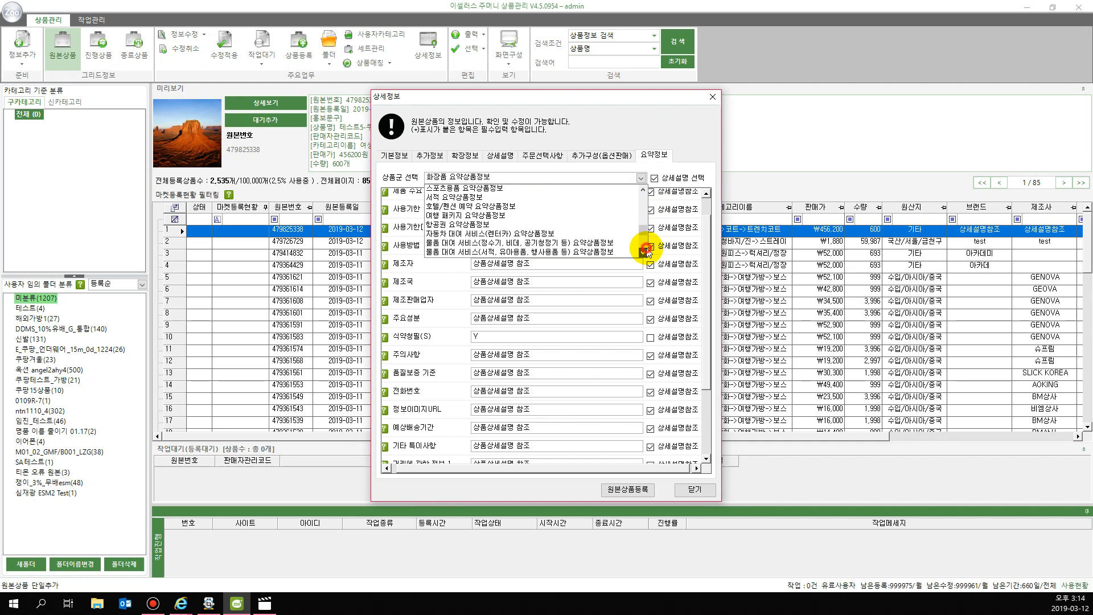
{"action": "left_click", "coordinate": [645, 250]}
{"action": "left_click", "coordinate": [645, 250]}
{"action": "left_click", "coordinate": [646, 251]}
{"action": "left_click", "coordinate": [646, 251]}
{"action": "left_click", "coordinate": [646, 250]}
{"action": "left_click", "coordinate": [647, 250]}
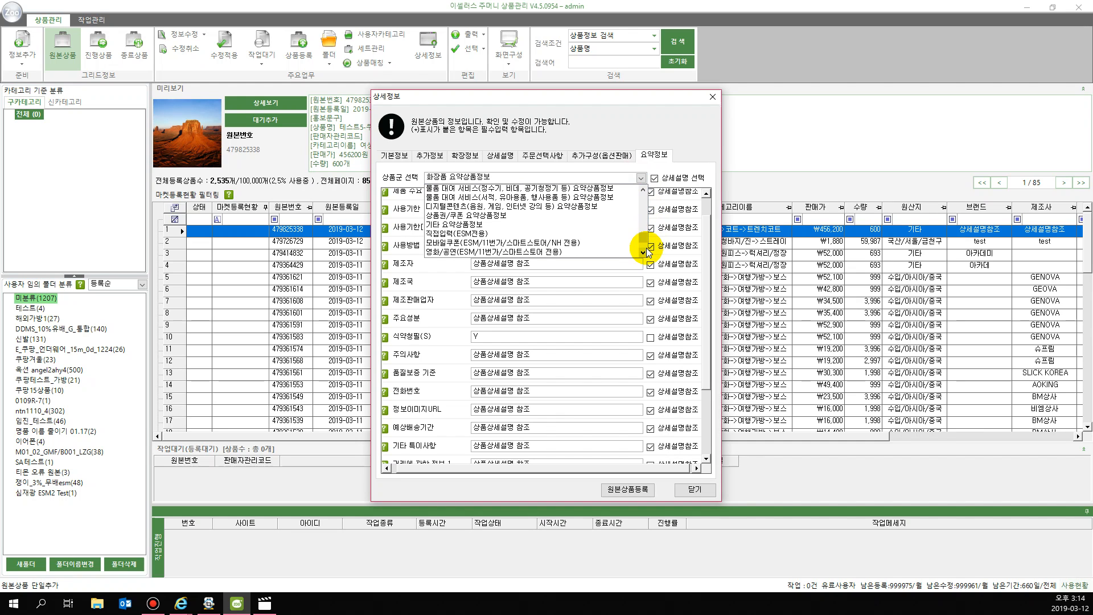
{"action": "left_click", "coordinate": [531, 226]}
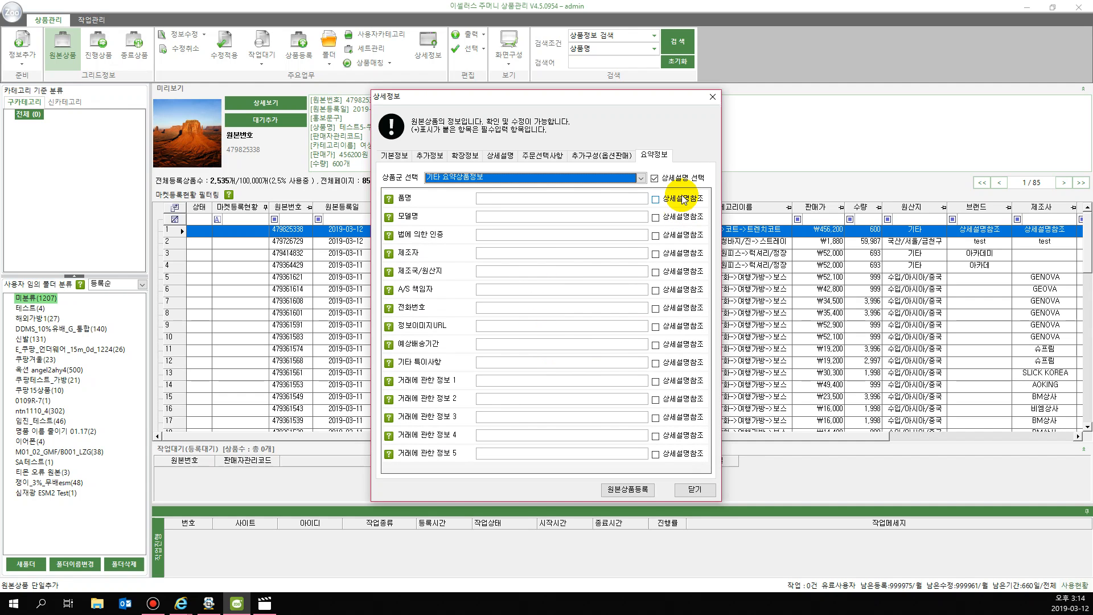
{"action": "left_click", "coordinate": [693, 179]}
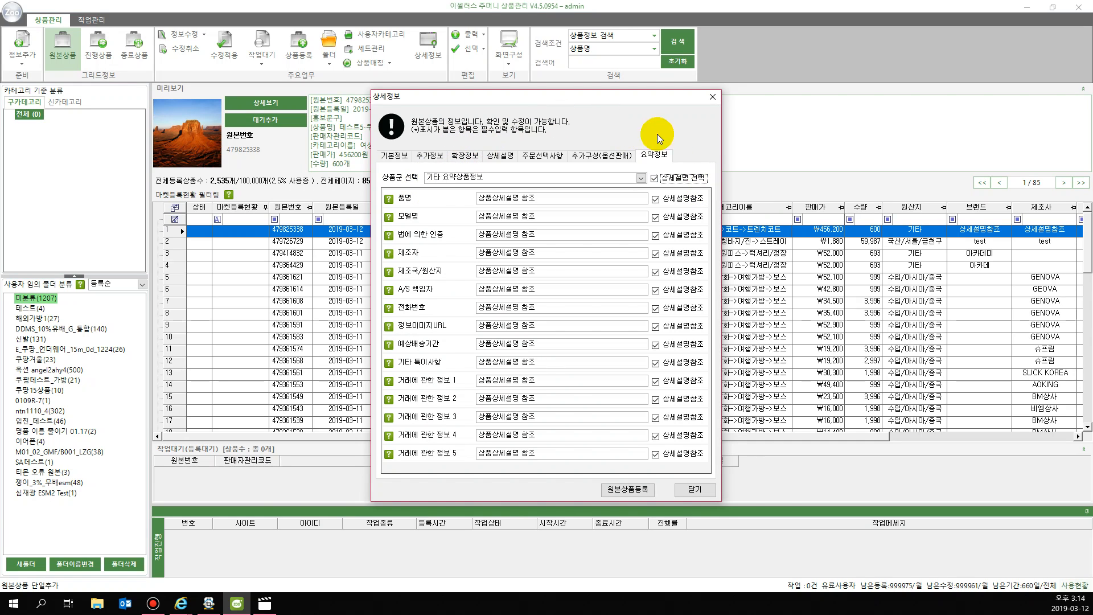
Register the original product, choosing to continue with another product and keep the entered values.
{"action": "left_click", "coordinate": [626, 490]}
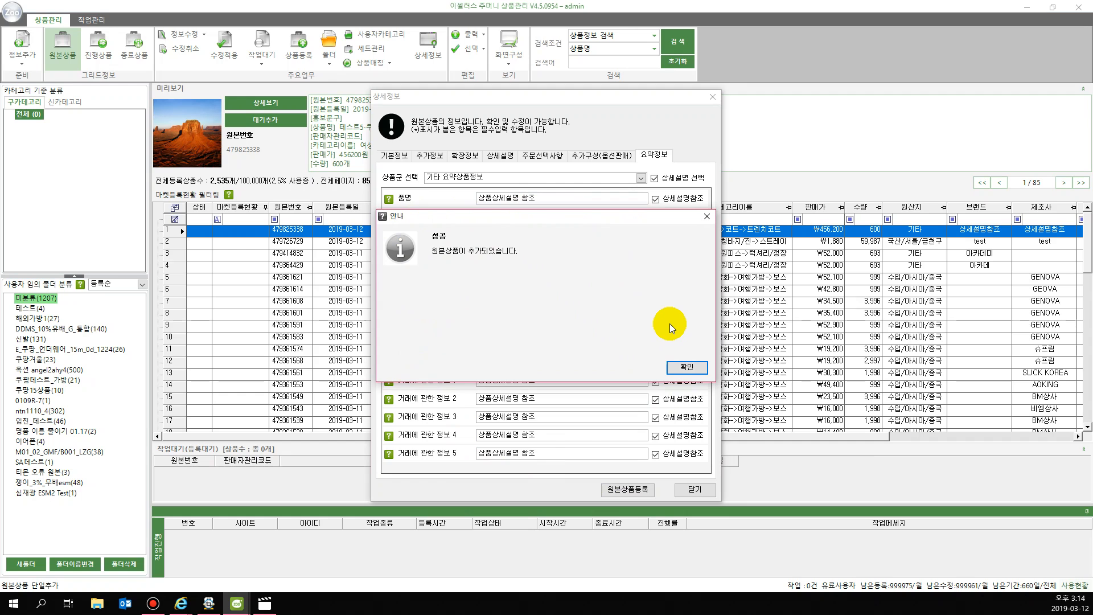
{"action": "left_click", "coordinate": [687, 367]}
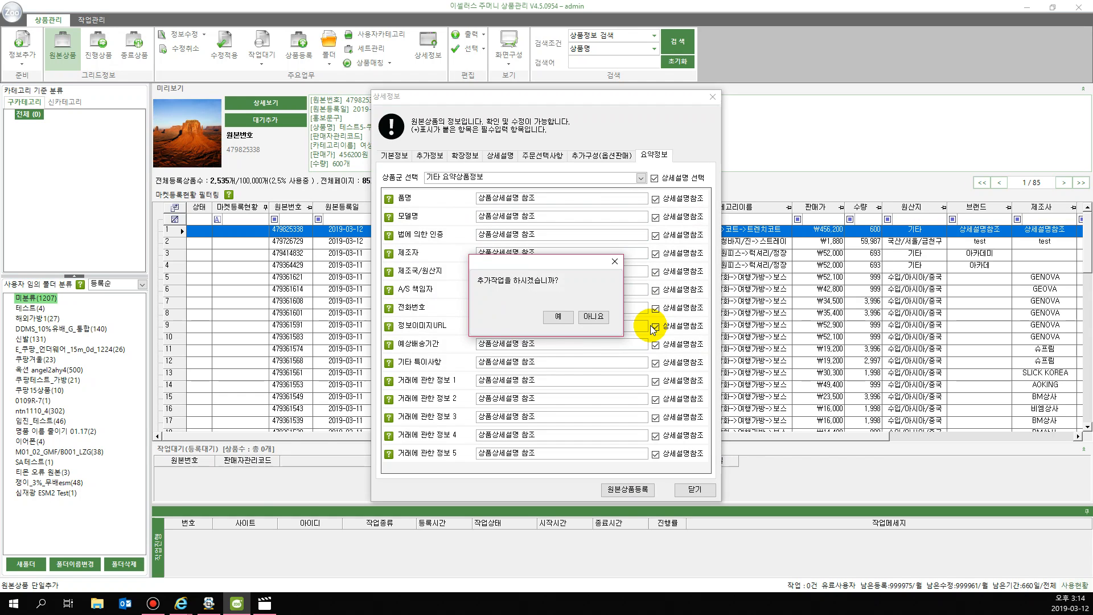
{"action": "left_click", "coordinate": [551, 318]}
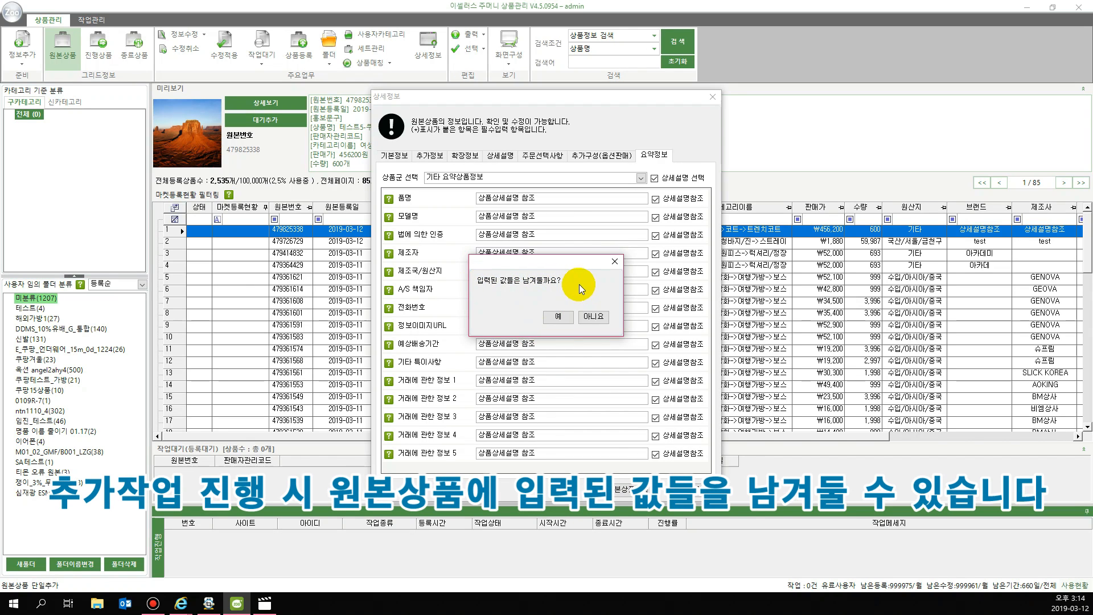
{"action": "left_click", "coordinate": [563, 315]}
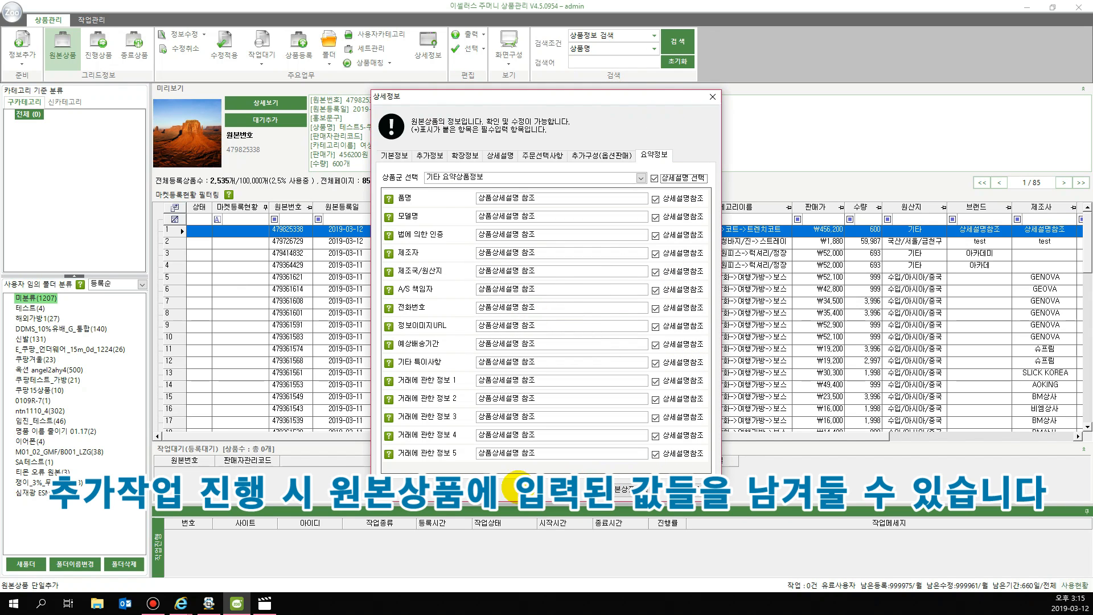
In the basic information, change the product name to 주머니교육5678 and set the sale price (판매가) to 20,000.
{"action": "left_click", "coordinate": [398, 155]}
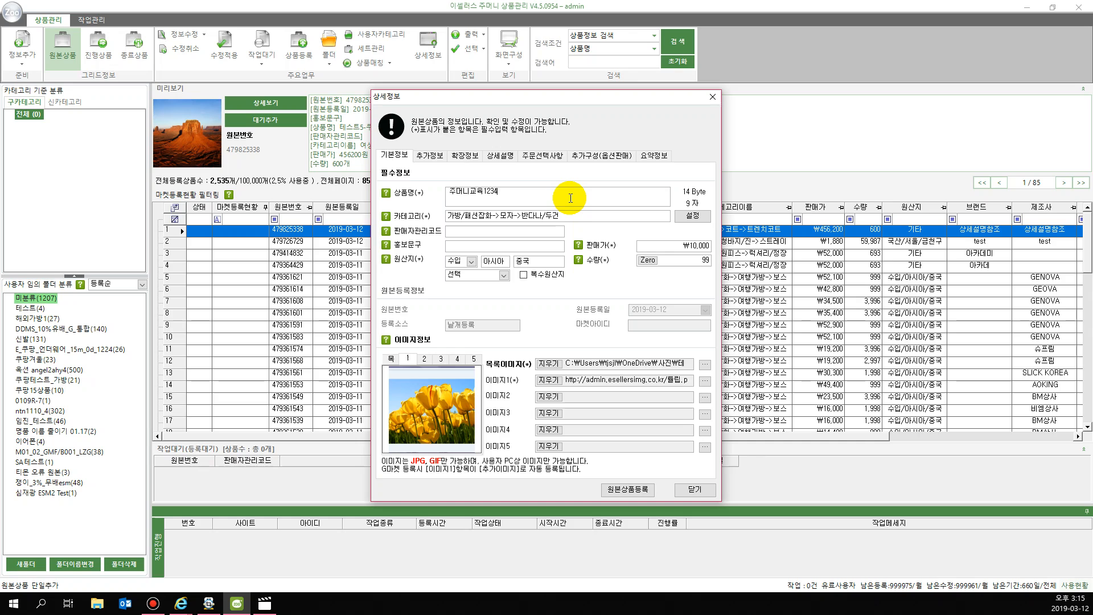
{"action": "type", "text": "9678"}
{"action": "left_click", "coordinate": [705, 246]}
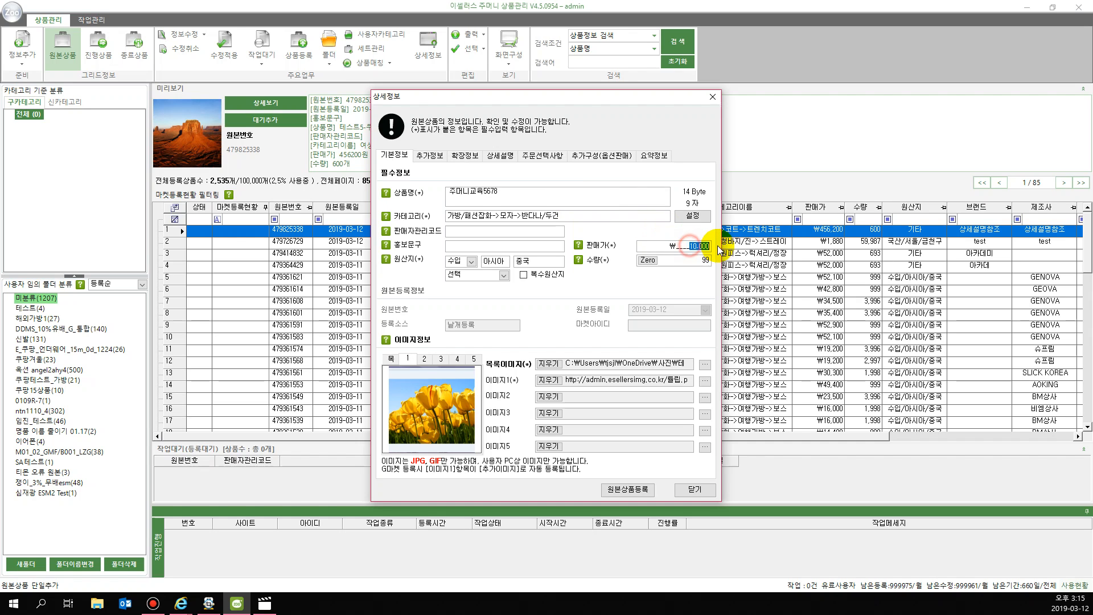
{"action": "type", "text": "20,000"}
Replace the HTML of the product's detailed description (상품상세정보) with test.
{"action": "left_click", "coordinate": [500, 155]}
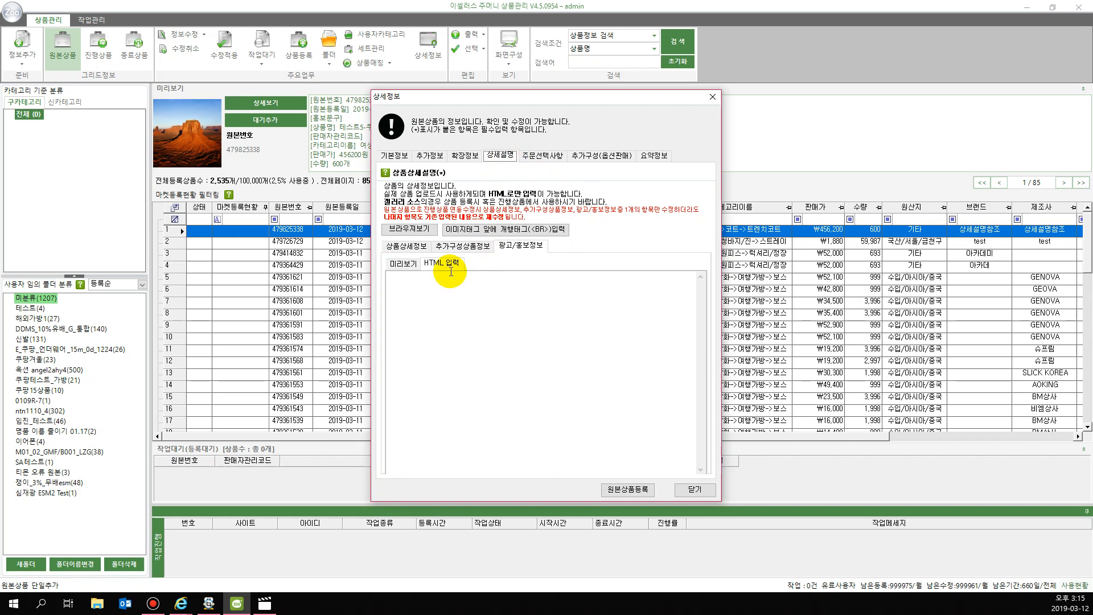
{"action": "left_click", "coordinate": [408, 250]}
{"action": "key", "text": "ctrl+a"}
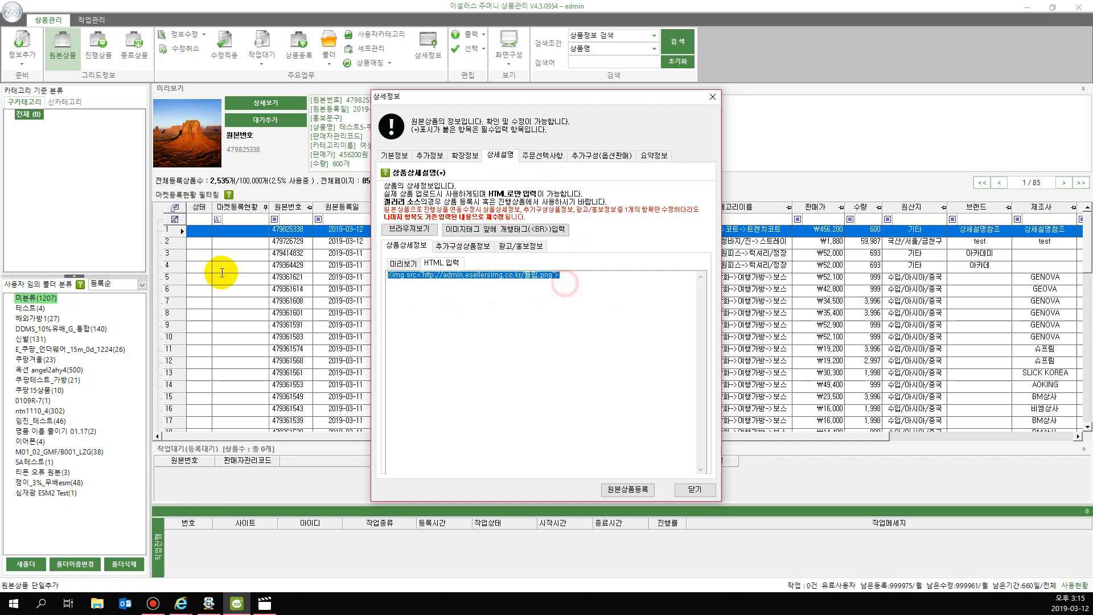
{"action": "type", "text": "test"}
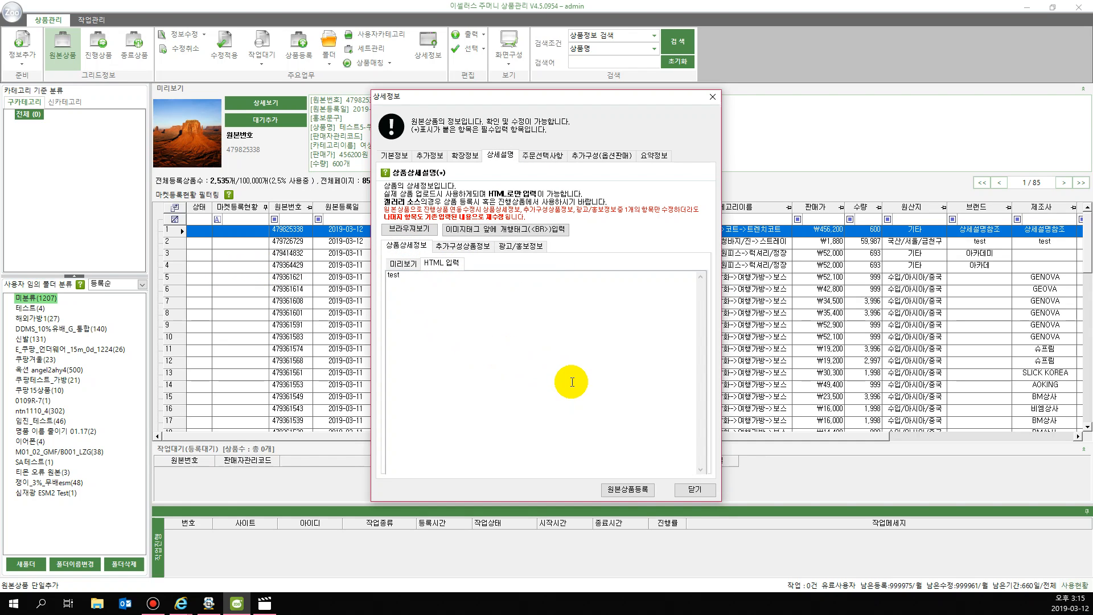
Register the original product without continuing to another one, and check the 주머니교육1234 and 주머니교육5678 entries in the product list.
{"action": "left_click", "coordinate": [623, 488]}
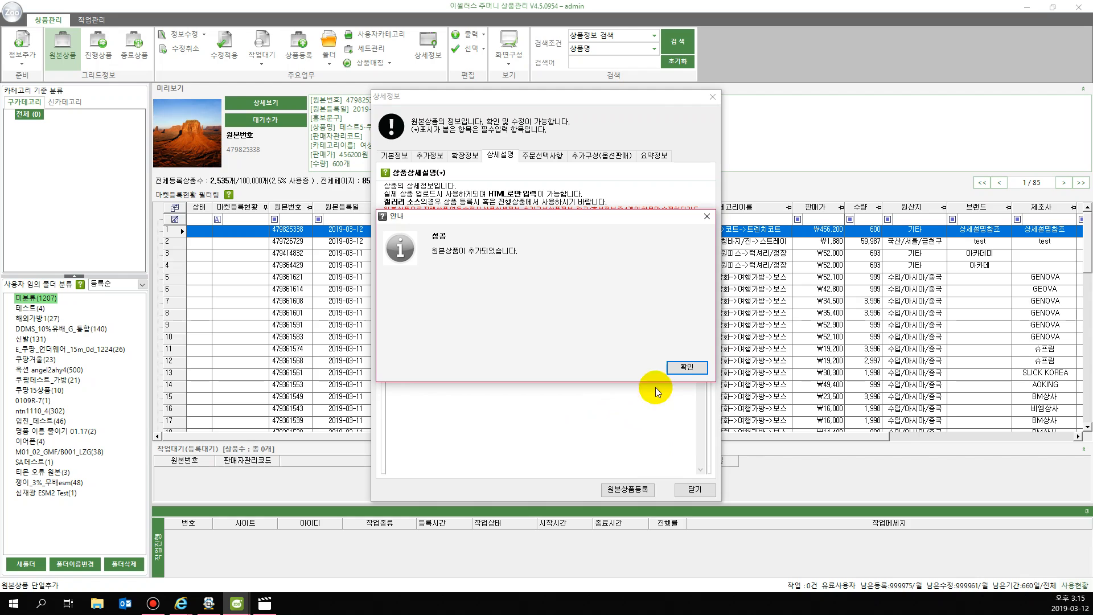
{"action": "left_click", "coordinate": [686, 367]}
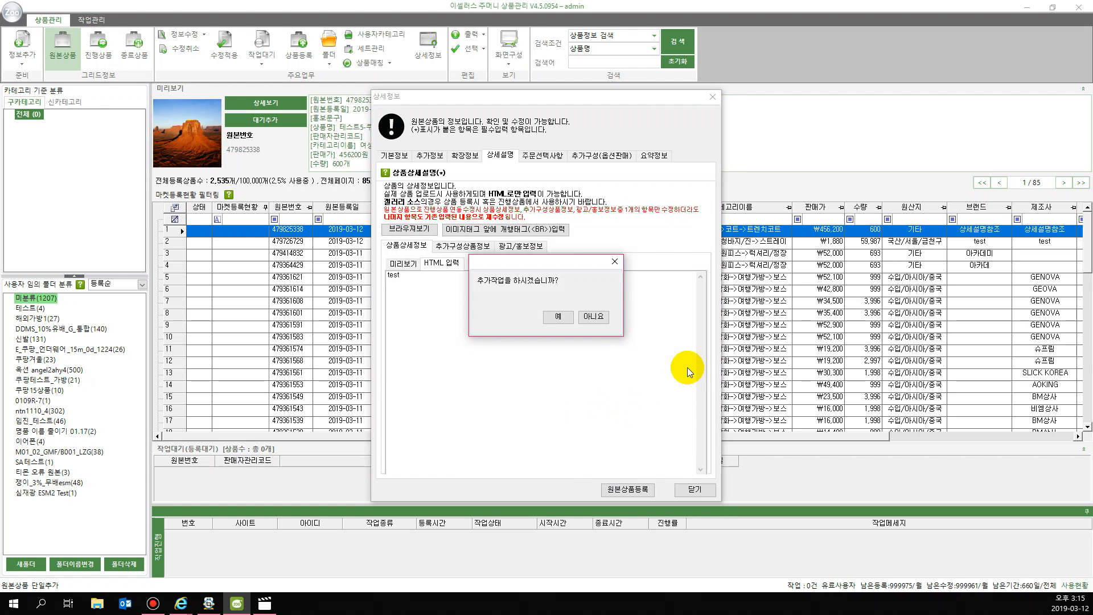
{"action": "left_click", "coordinate": [603, 319]}
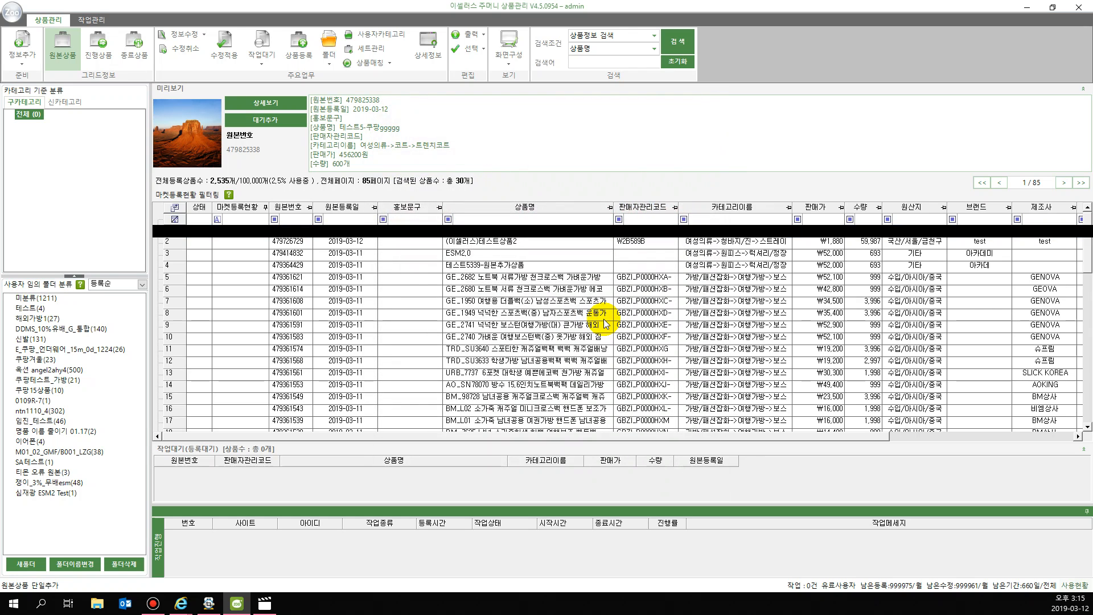
{"action": "left_click", "coordinate": [416, 242]}
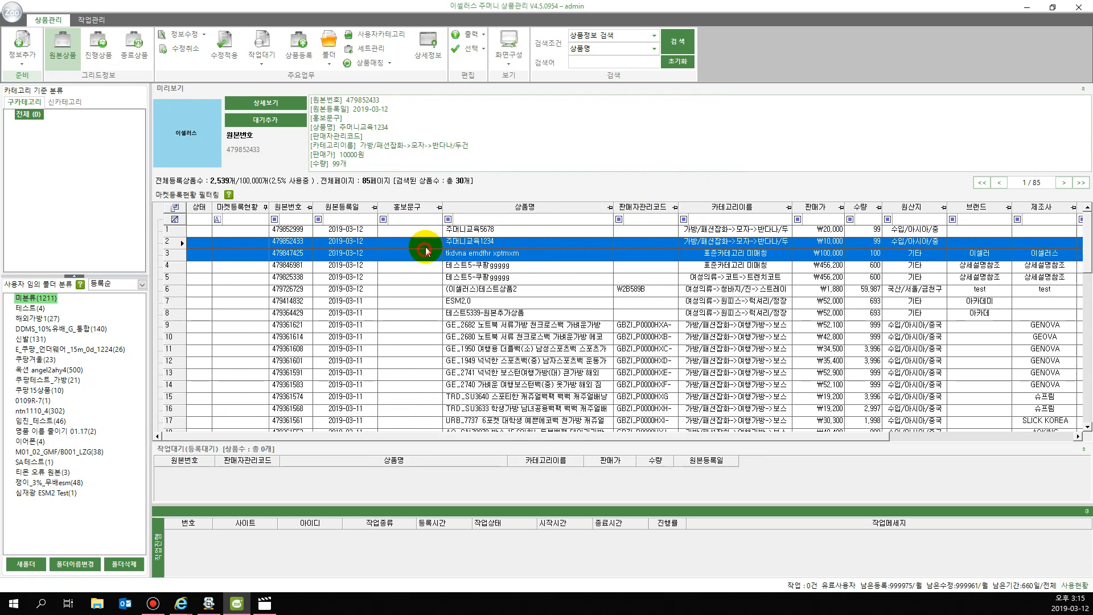
{"action": "left_click", "coordinate": [461, 240]}
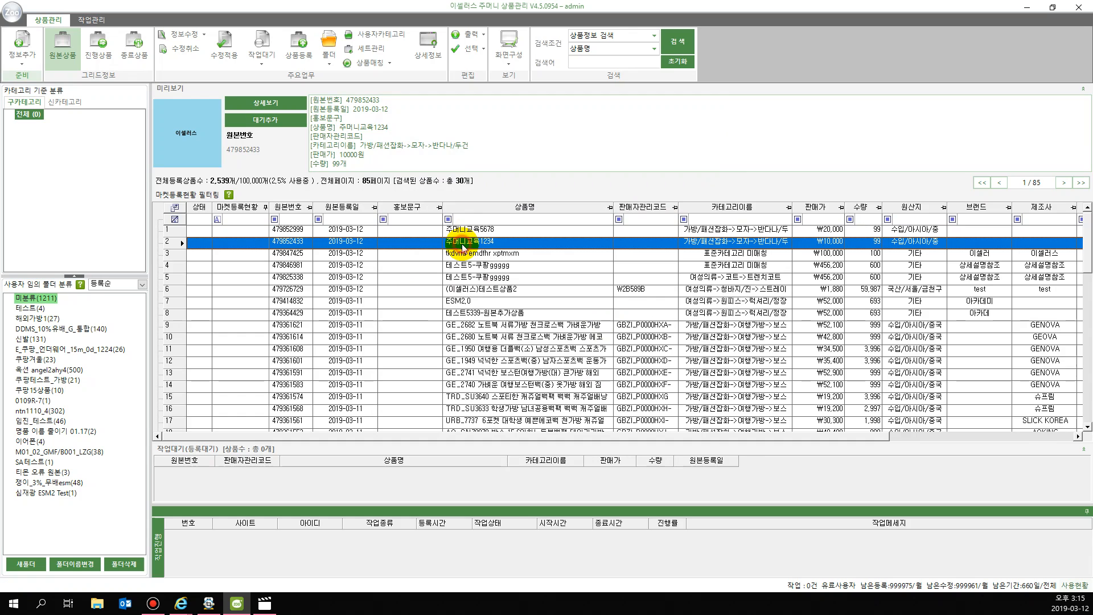
{"action": "left_click", "coordinate": [474, 230]}
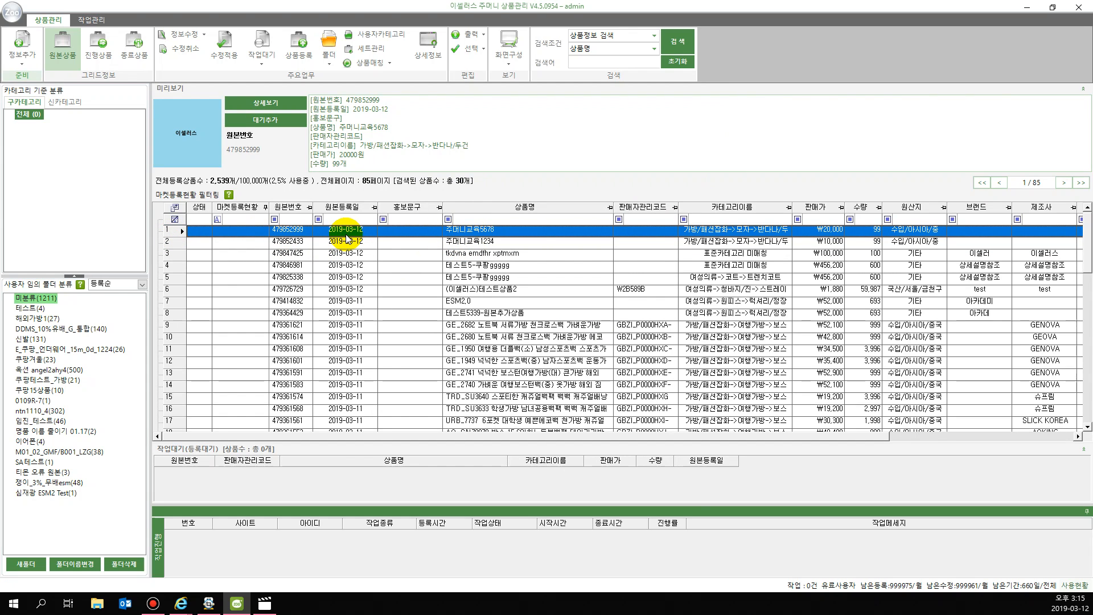
Copy the original products 주머니교육5678 and 주머니교육1234 with 원본상품 복사, accepting the notices, and check the copies in the list.
{"action": "left_click", "coordinate": [397, 230]}
{"action": "left_click", "coordinate": [397, 232]}
{"action": "left_click_drag", "start_coordinate": [175, 239], "coordinate": [174, 234]}
{"action": "left_click", "coordinate": [22, 57]}
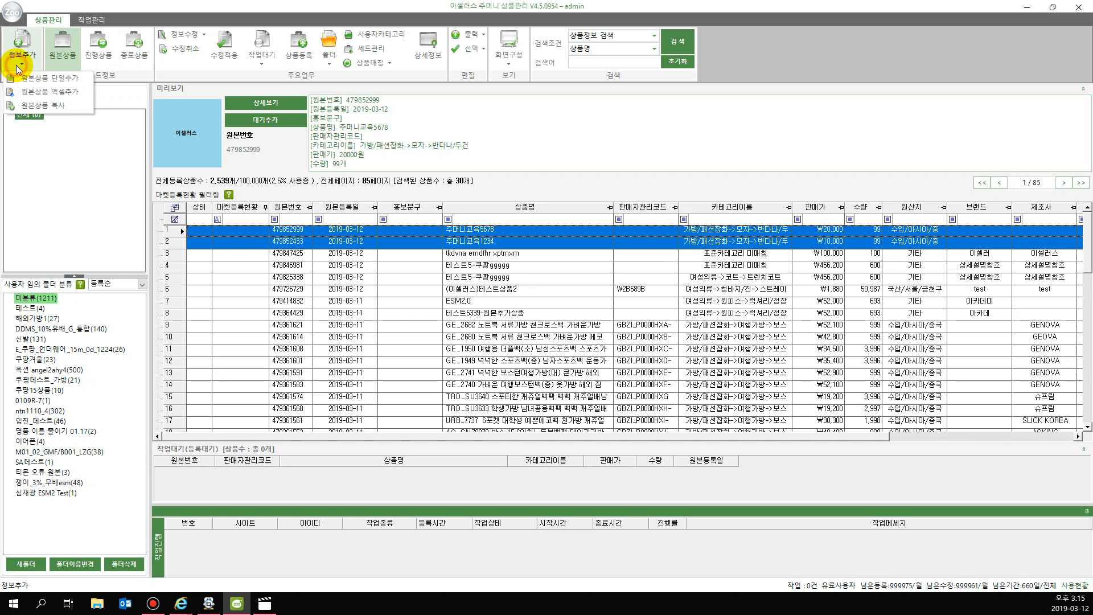
{"action": "left_click", "coordinate": [74, 108]}
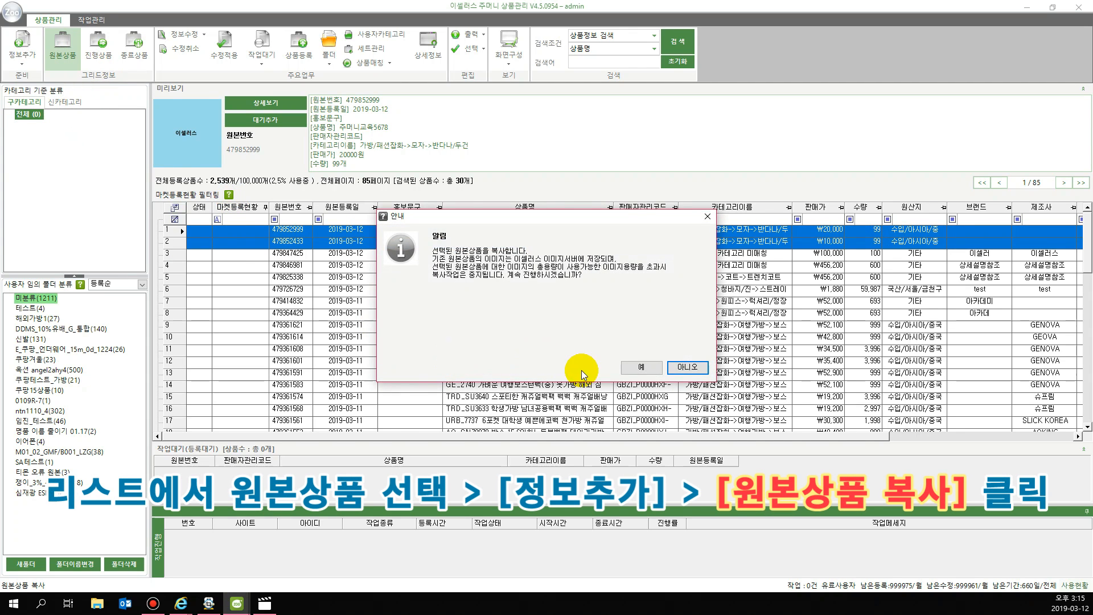
{"action": "left_click", "coordinate": [630, 366]}
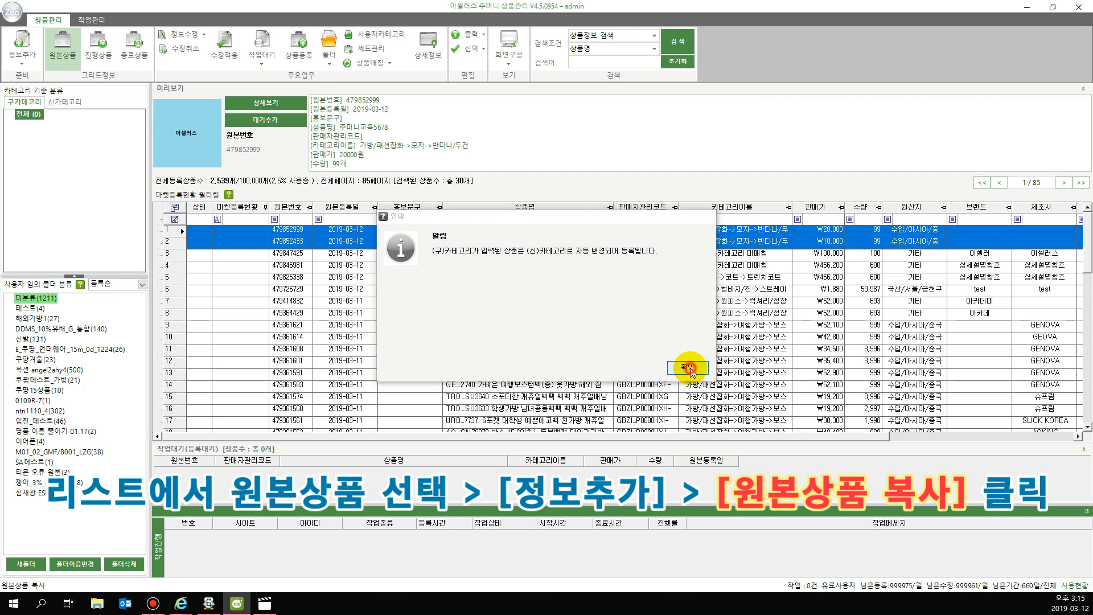
{"action": "left_click", "coordinate": [631, 364]}
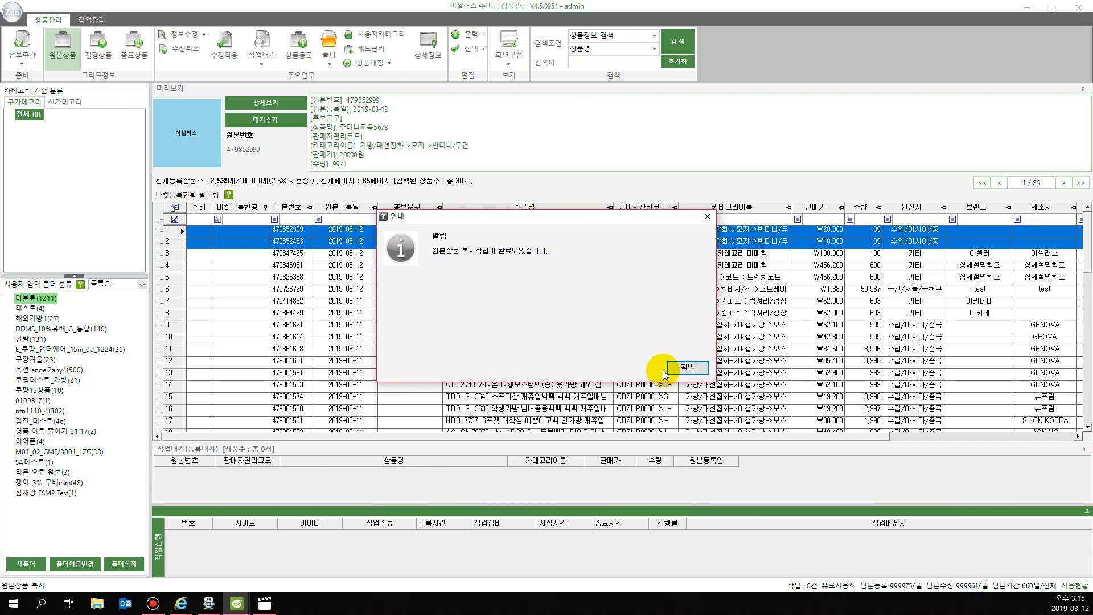
{"action": "left_click", "coordinate": [671, 367]}
{"action": "left_click_drag", "start_coordinate": [517, 265], "coordinate": [521, 232]}
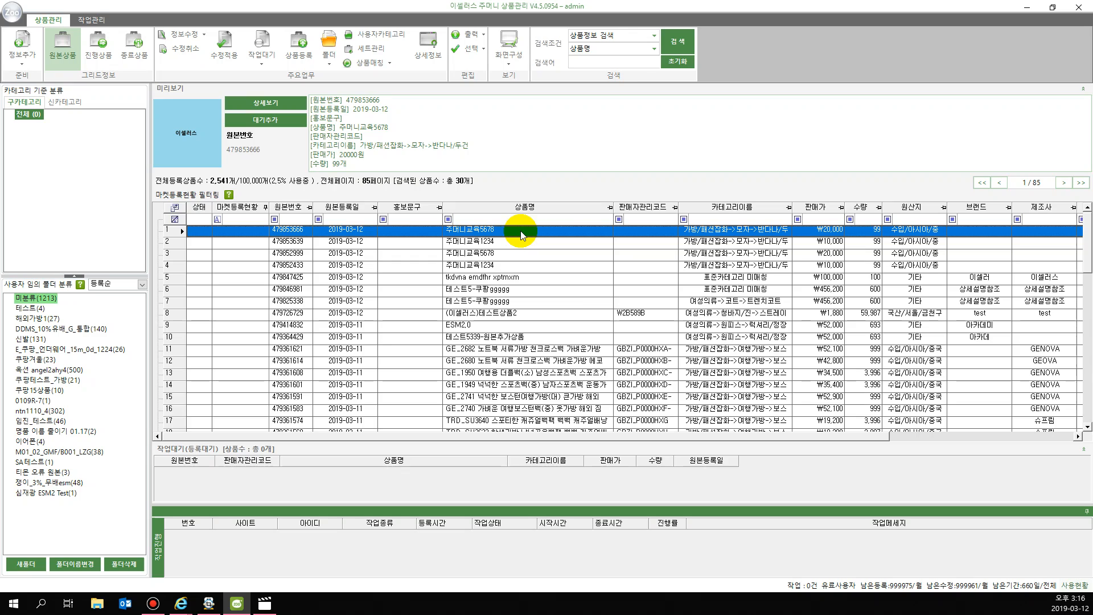